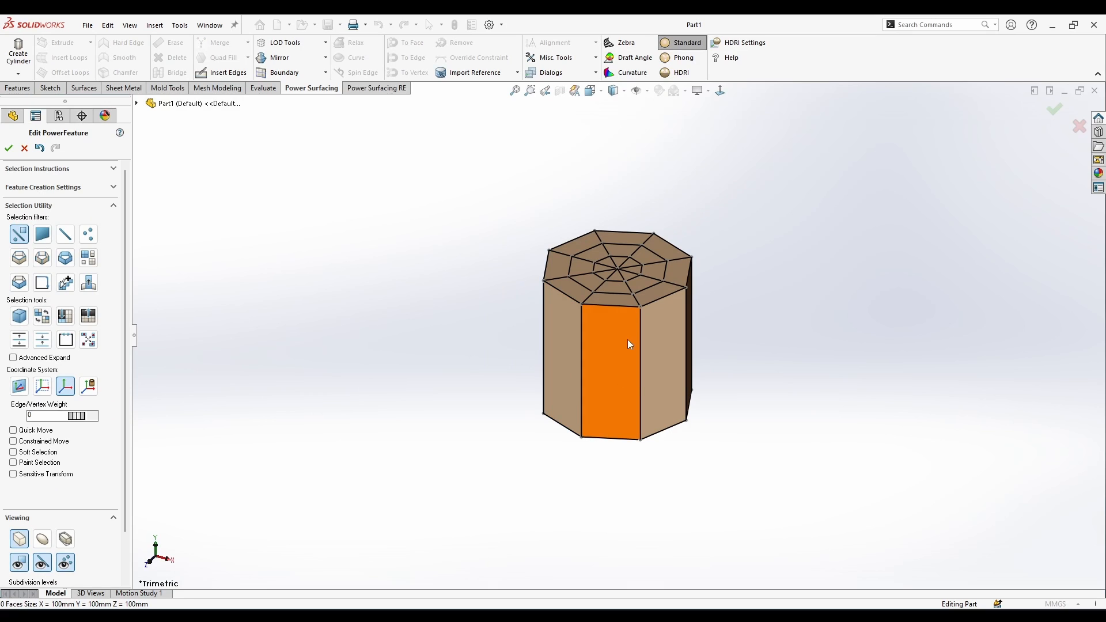
Delete the octagonal cylinder's two end caps by inverting a selection of its side-face loop
{"action": "right_click", "coordinate": [627, 340]}
{"action": "left_click", "coordinate": [724, 317]}
{"action": "right_click", "coordinate": [592, 326]}
{"action": "left_click", "coordinate": [741, 301]}
{"action": "left_click", "coordinate": [610, 346]}
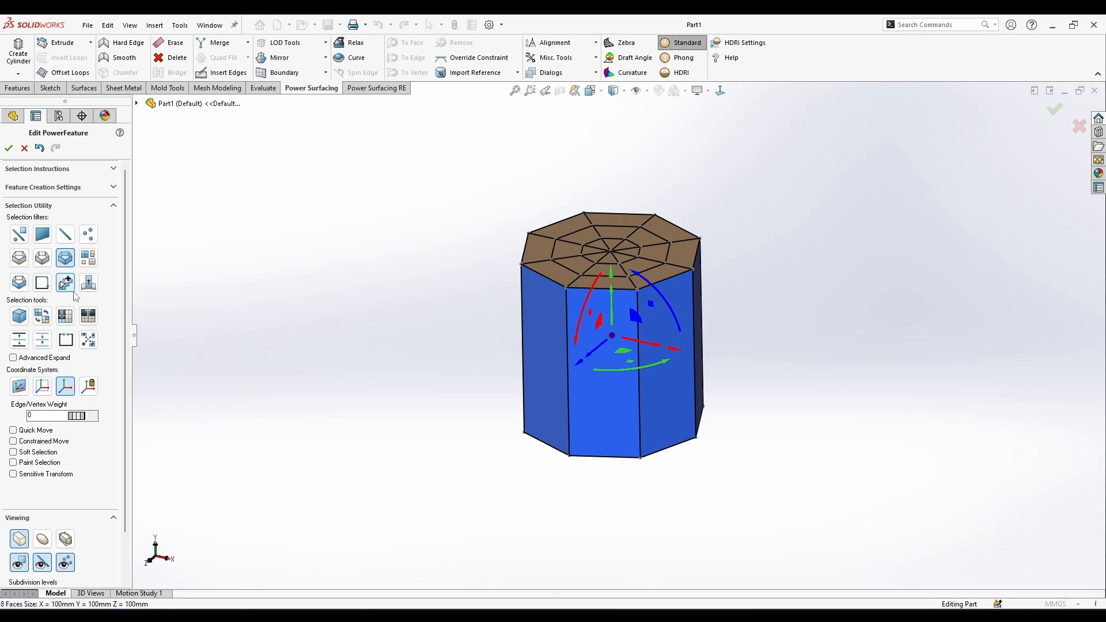
{"action": "left_click", "coordinate": [42, 316]}
{"action": "key", "text": "Delete"}
Rotate the open tube's side faces about X so that the tube's axis runs along Z
{"action": "left_click", "coordinate": [572, 383]}
{"action": "scroll", "coordinate": [610, 334], "scroll_direction": "up", "scroll_amount": 4}
{"action": "middle_click_drag", "start_coordinate": [699, 357], "coordinate": [716, 303]}
{"action": "left_click", "coordinate": [590, 90]}
{"action": "left_click", "coordinate": [624, 141]}
{"action": "left_click", "coordinate": [593, 346]}
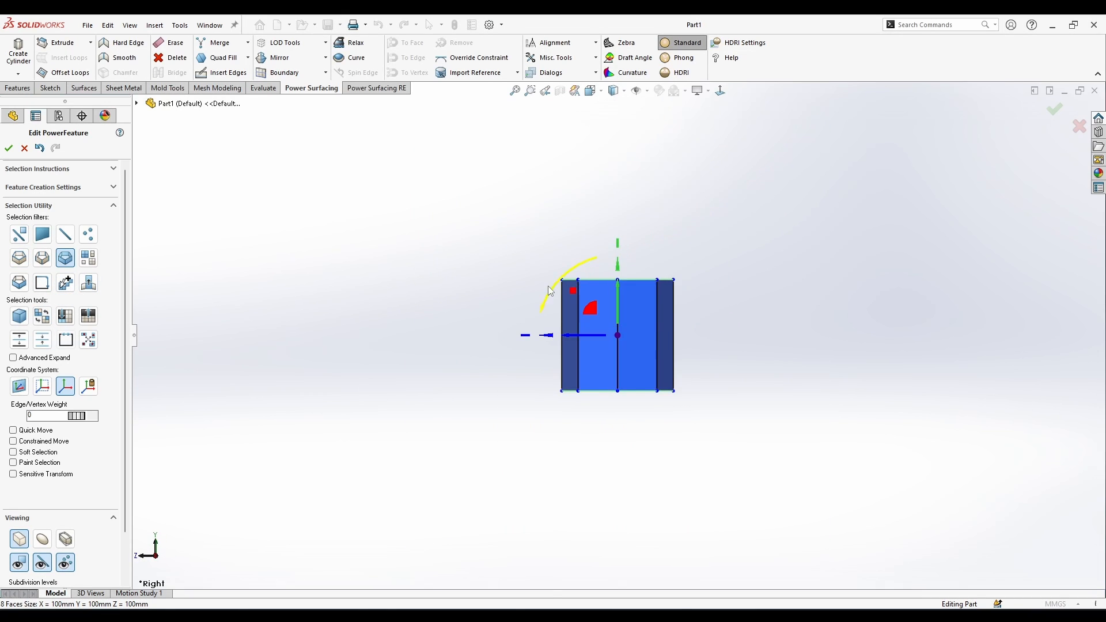
{"action": "left_click_drag", "start_coordinate": [549, 291], "coordinate": [672, 272]}
{"action": "middle_click_drag", "start_coordinate": [651, 346], "coordinate": [640, 365]}
{"action": "left_click", "coordinate": [708, 346]}
Move one end edge loop along Z to shorten the tube to about 29 mm
{"action": "scroll", "coordinate": [619, 335], "scroll_direction": "up", "scroll_amount": 3}
{"action": "right_click", "coordinate": [625, 337]}
{"action": "left_click", "coordinate": [722, 314]}
{"action": "left_click", "coordinate": [650, 316]}
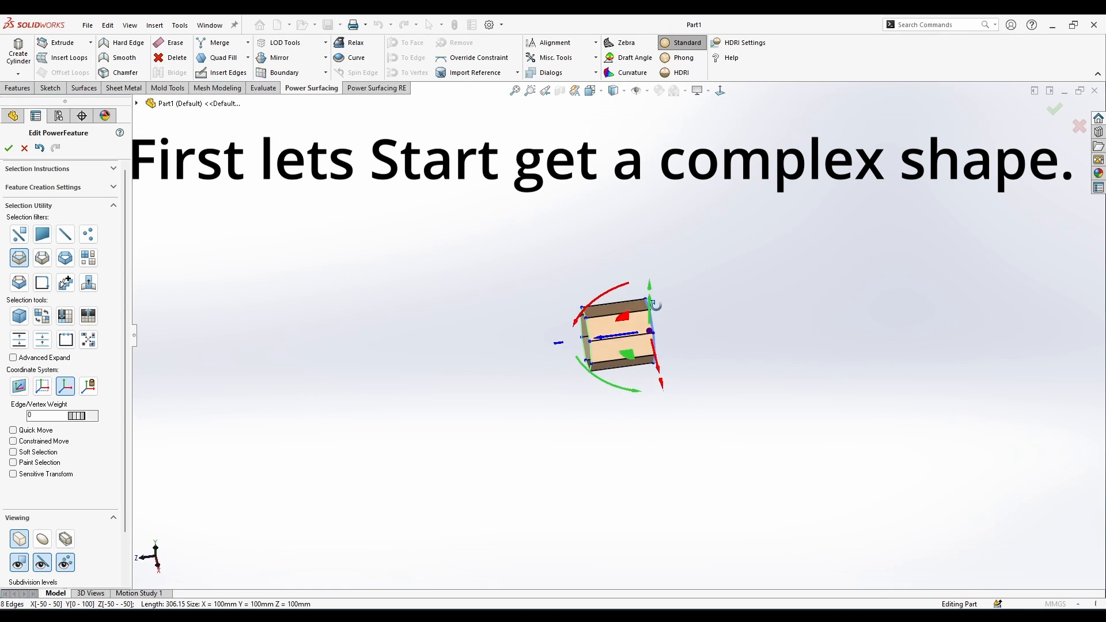
{"action": "middle_click_drag", "start_coordinate": [551, 342], "coordinate": [770, 304]}
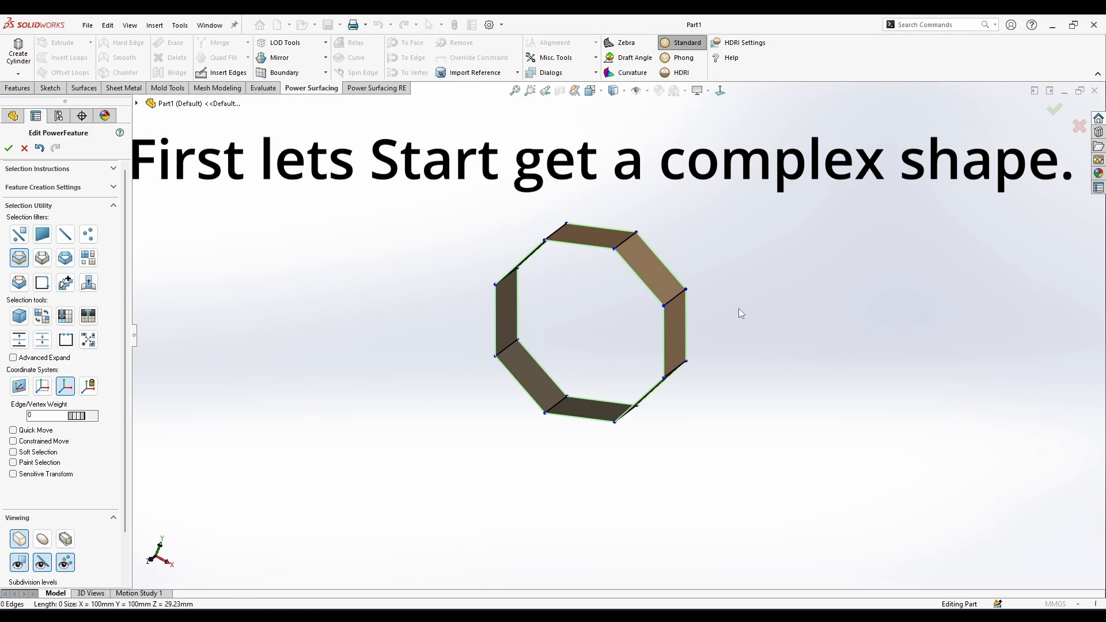
Finish the PowerFeature and sketch a circle about 90 mm in diameter on the Front Plane, concentric with the ring
{"action": "left_click", "coordinate": [1051, 109]}
{"action": "left_click", "coordinate": [40, 222]}
{"action": "left_click", "coordinate": [53, 199]}
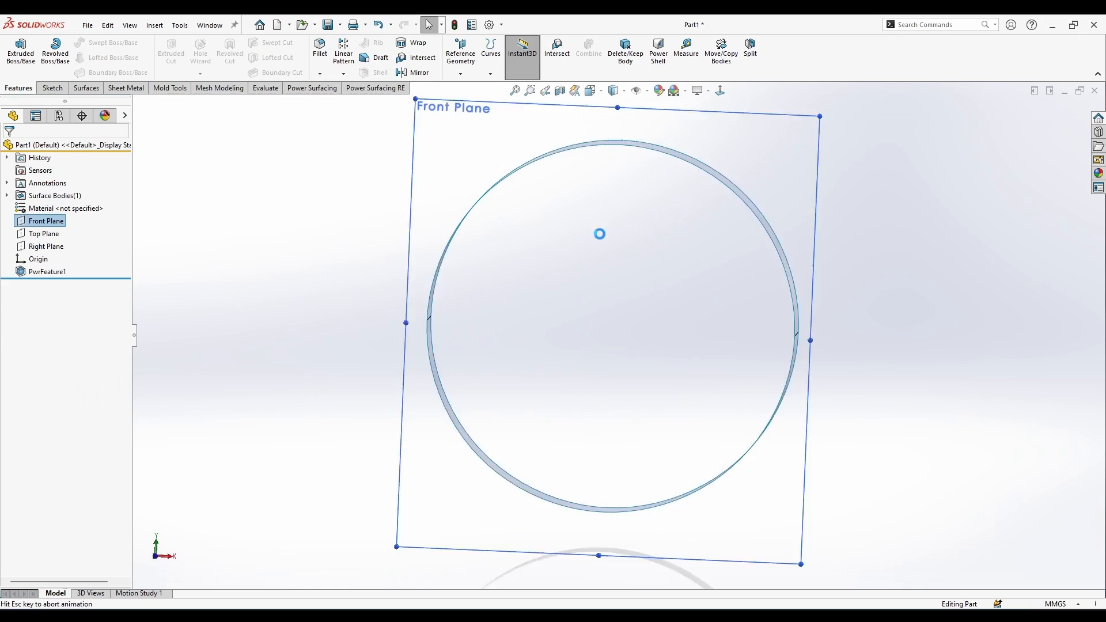
{"action": "left_click", "coordinate": [618, 334]}
{"action": "left_click", "coordinate": [618, 402]}
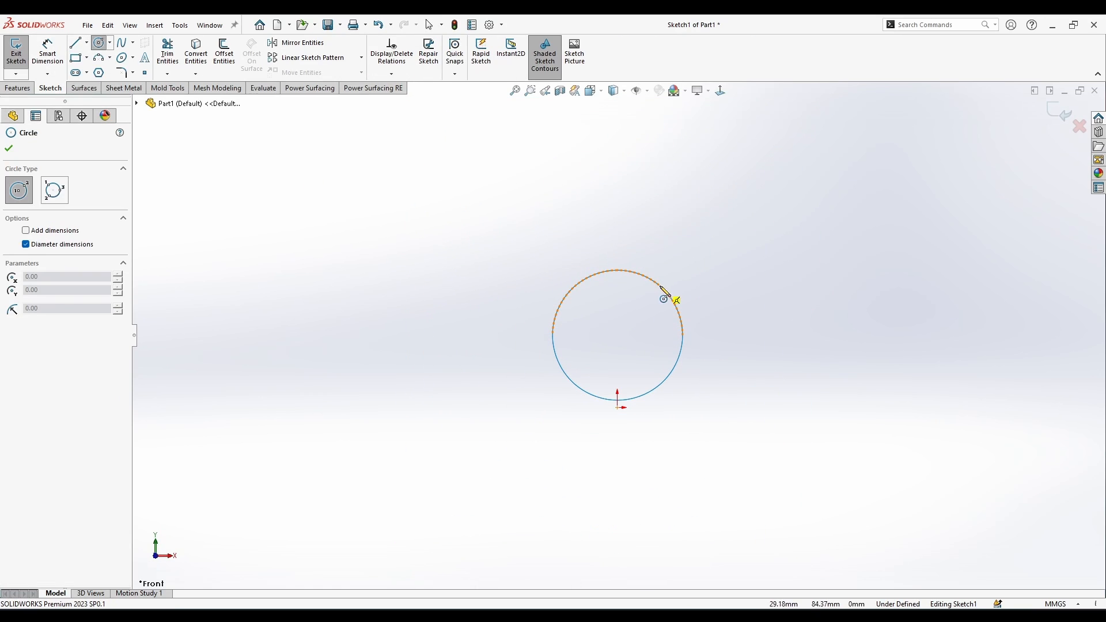
{"action": "left_click", "coordinate": [617, 334]}
{"action": "left_click", "coordinate": [683, 335]}
{"action": "key", "text": "Escape"}
Set the circle's diameter to 100 mm and shift its centre slightly sideways
{"action": "left_click", "coordinate": [47, 51]}
{"action": "left_click", "coordinate": [667, 294]}
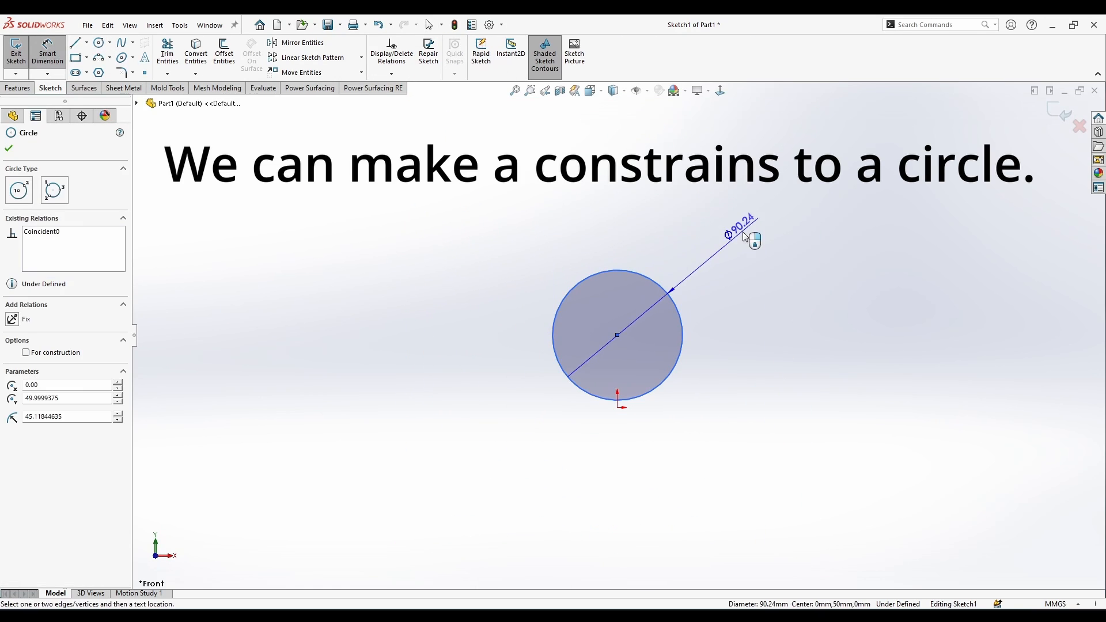
{"action": "left_click", "coordinate": [743, 231]}
{"action": "type", "text": "100"}
{"action": "key", "text": "Return"}
{"action": "key", "text": "Escape"}
{"action": "mouse_move", "coordinate": [613, 337]}
{"action": "left_mouse_down"}
{"action": "mouse_move", "coordinate": [732, 330]}
{"action": "mouse_move", "coordinate": [611, 337]}
{"action": "left_mouse_up"}
{"action": "left_click", "coordinate": [639, 368]}
Reorder PwrFeature1 below Sketch1 in the feature history and reopen it for editing
{"action": "right_click", "coordinate": [94, 210]}
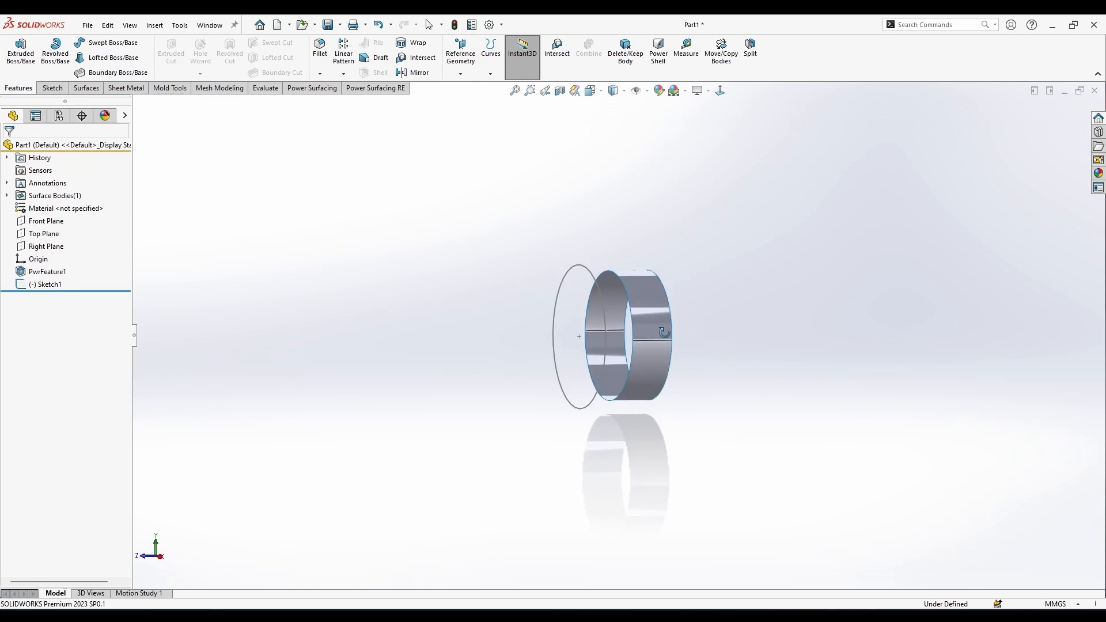
{"action": "left_click_drag", "start_coordinate": [35, 284], "coordinate": [42, 270]}
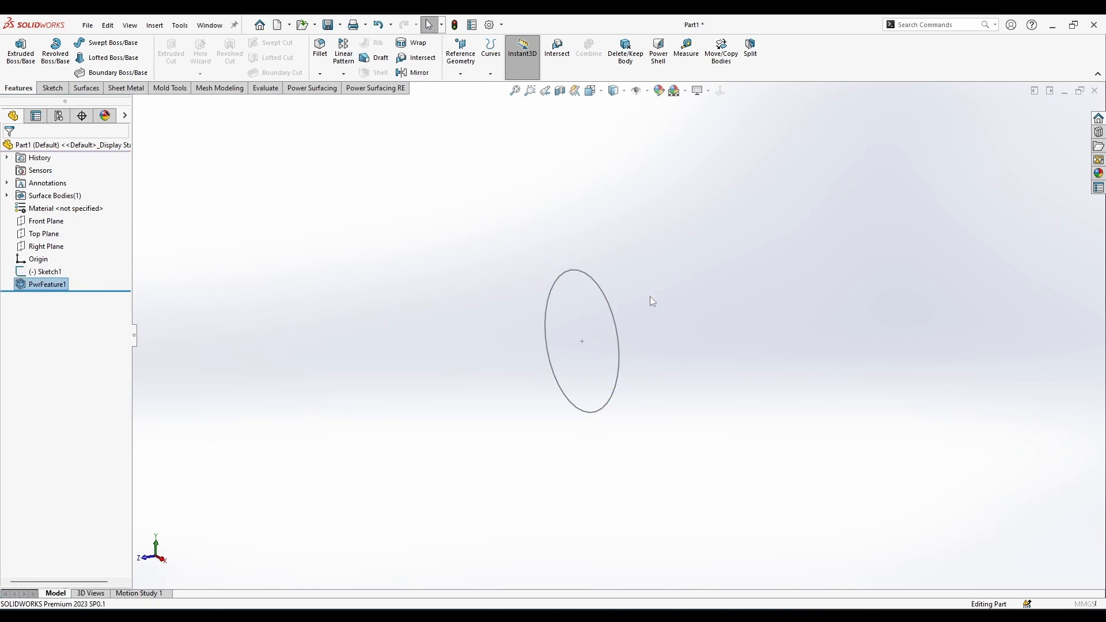
{"action": "double_click", "coordinate": [650, 296]}
Move the ring along Z close to the circle sketch and scale it to about 109 mm across
{"action": "key", "text": "ctrl+5"}
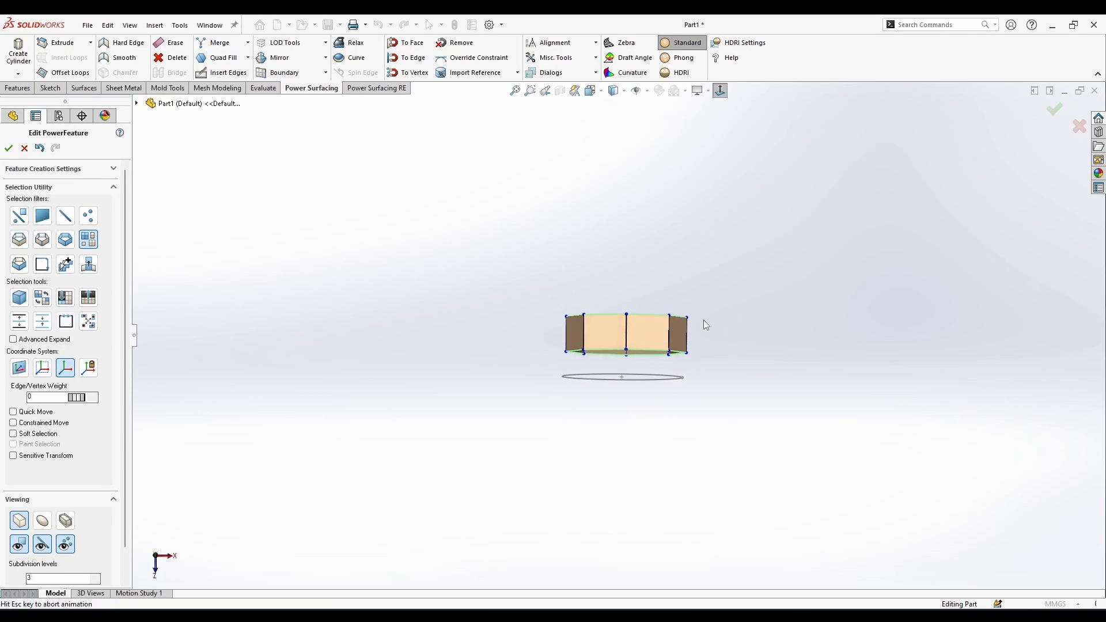
{"action": "left_click_drag", "start_coordinate": [654, 364], "coordinate": [654, 389]}
{"action": "middle_click_drag", "start_coordinate": [658, 446], "coordinate": [654, 343]}
{"action": "scroll", "coordinate": [654, 344], "scroll_direction": "down", "scroll_amount": 5}
{"action": "left_click", "coordinate": [42, 520]}
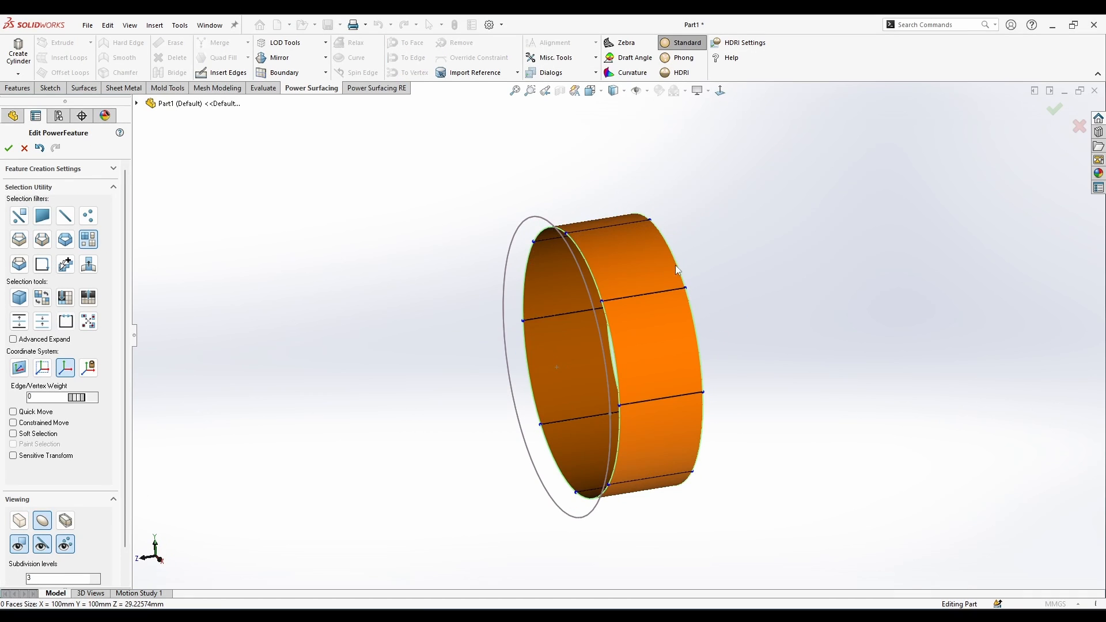
{"action": "left_click", "coordinate": [678, 270]}
{"action": "left_click_drag", "start_coordinate": [613, 357], "coordinate": [626, 351]}
Constrain the ring's edge loop nearest the sketch to the sketched circle with To Edge
{"action": "right_click", "coordinate": [689, 221]}
{"action": "left_click", "coordinate": [710, 208]}
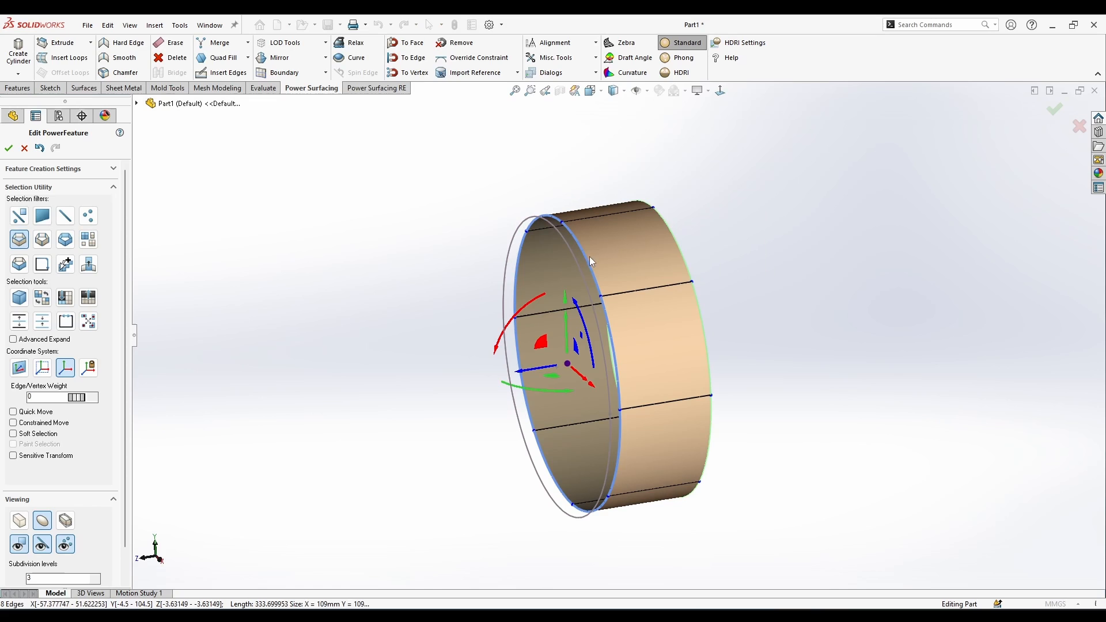
{"action": "left_click", "coordinate": [422, 62]}
{"action": "mouse_move", "coordinate": [709, 327]}
{"action": "middle_mouse_down"}
{"action": "mouse_move", "coordinate": [553, 443]}
{"action": "mouse_move", "coordinate": [705, 334]}
{"action": "middle_mouse_up"}
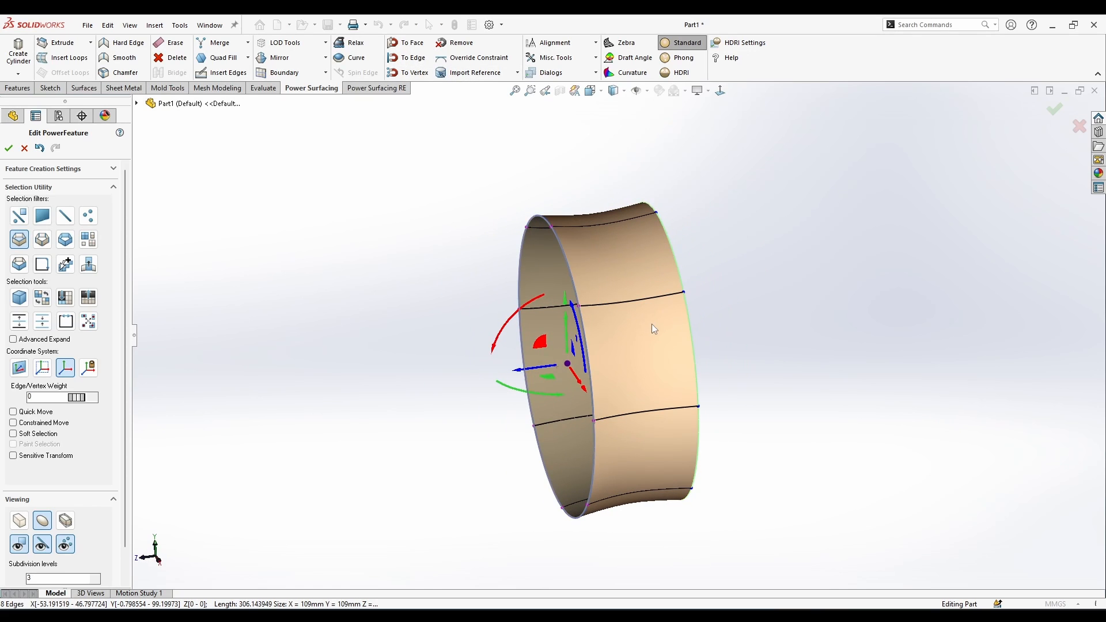
Examine the Override Constraint tangency types for the ring's constrained edge loop and its opposite edge loop
{"action": "left_click", "coordinate": [518, 73]}
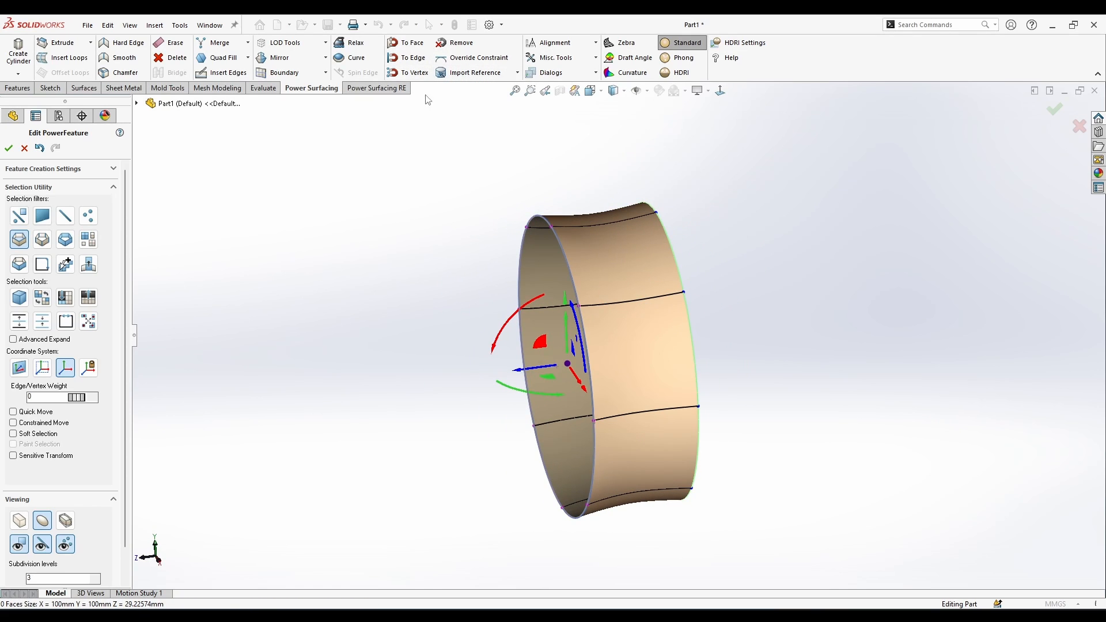
{"action": "left_click", "coordinate": [522, 67]}
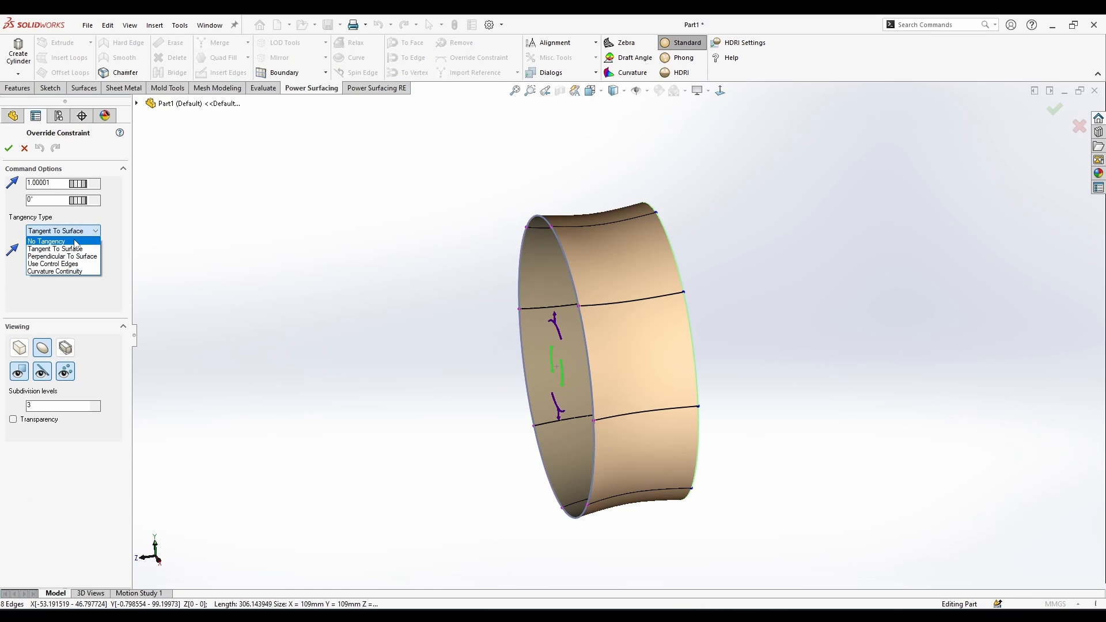
{"action": "left_click", "coordinate": [8, 148]}
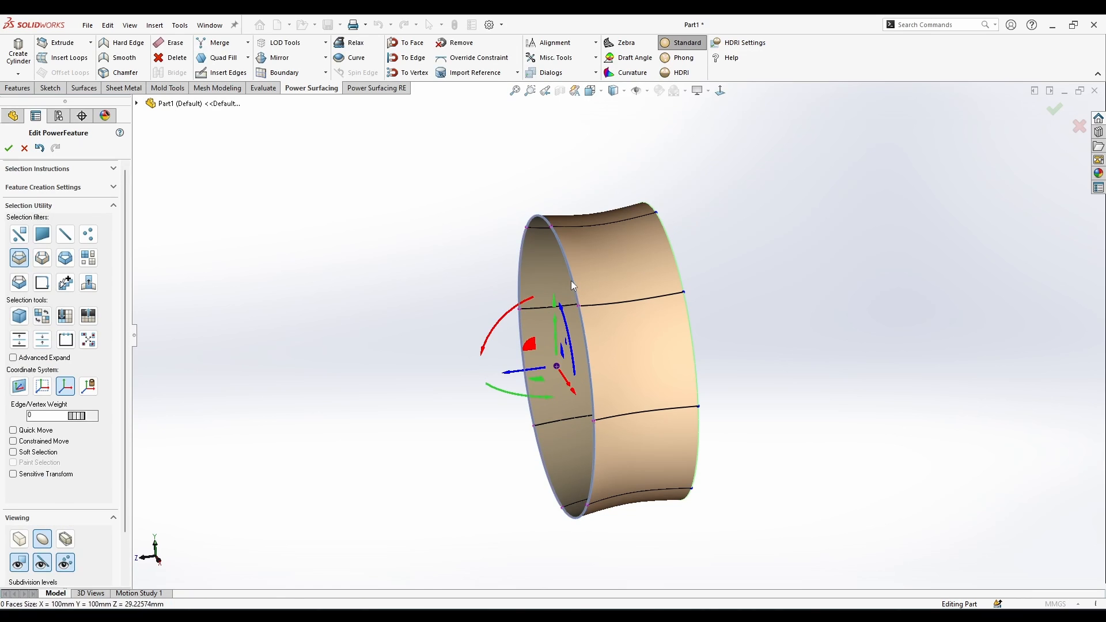
{"action": "left_click", "coordinate": [459, 64]}
{"action": "left_click", "coordinate": [61, 231]}
{"action": "left_click", "coordinate": [657, 245]}
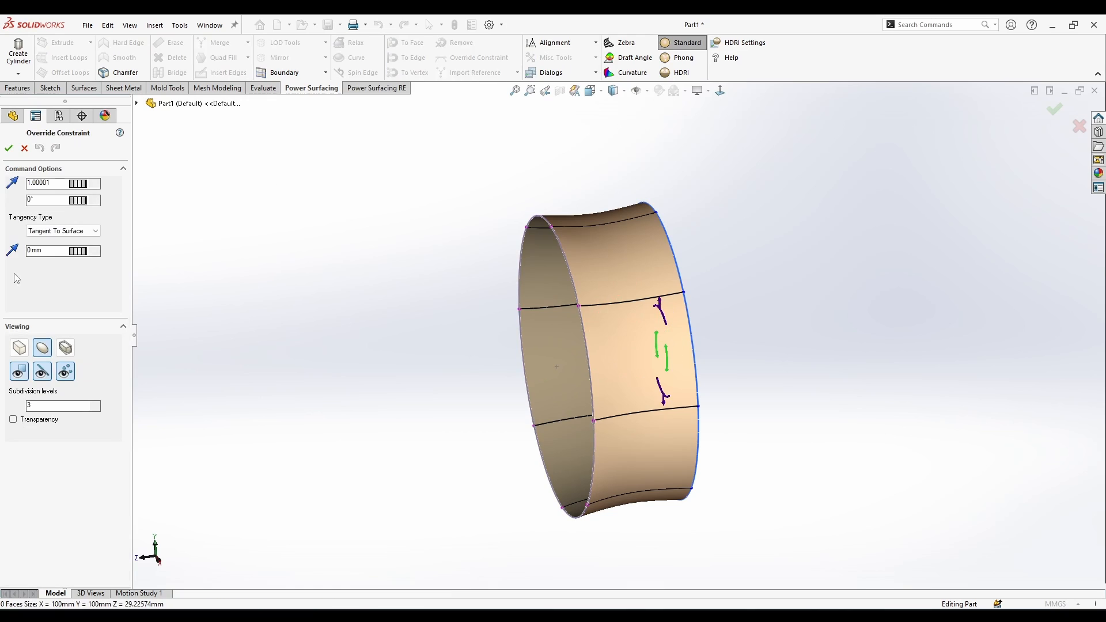
{"action": "left_click", "coordinate": [8, 148]}
Scale the unconstrained edge loop of the ring down to about 98 mm across in box display
{"action": "middle_click_drag", "start_coordinate": [537, 345], "coordinate": [813, 348]}
{"action": "left_click", "coordinate": [19, 540]}
{"action": "middle_click_drag", "start_coordinate": [340, 536], "coordinate": [415, 512]}
{"action": "double_click", "coordinate": [611, 334]}
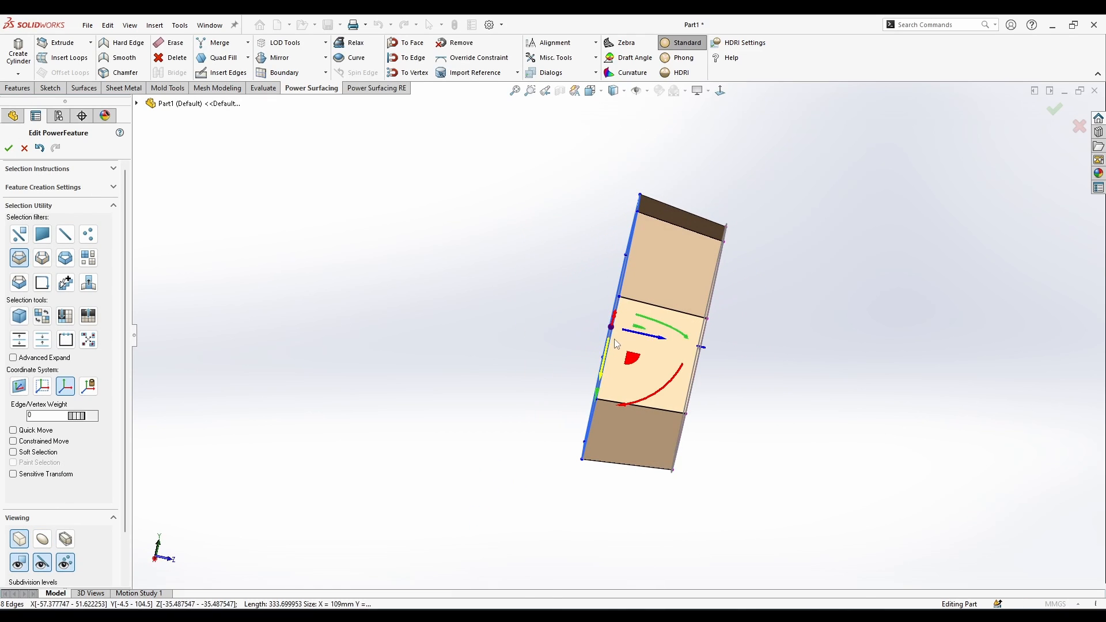
{"action": "left_click_drag", "start_coordinate": [613, 329], "coordinate": [605, 366]}
Extrude the unconstrained edge loop along Z to bring the tube's overall length to about 105 mm
{"action": "scroll", "coordinate": [513, 346], "scroll_direction": "up", "scroll_amount": 3}
{"action": "middle_click_drag", "start_coordinate": [576, 357], "coordinate": [423, 361]}
{"action": "key", "text": "Tab"}
{"action": "middle_click_drag", "start_coordinate": [444, 414], "coordinate": [496, 481]}
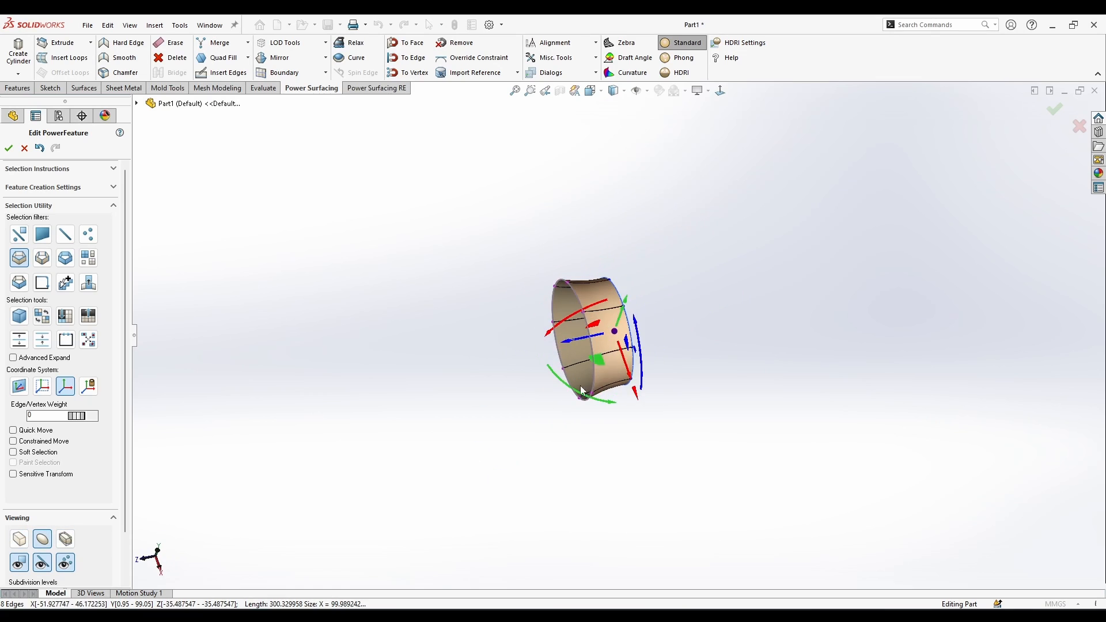
{"action": "left_click_drag", "start_coordinate": [583, 338], "coordinate": [658, 339], "text": "alt"}
{"action": "scroll", "coordinate": [659, 339], "scroll_direction": "up", "scroll_amount": 2}
{"action": "middle_click_drag", "start_coordinate": [668, 337], "coordinate": [545, 318]}
{"action": "scroll", "coordinate": [702, 315], "scroll_direction": "down", "scroll_amount": 4}
{"action": "left_click", "coordinate": [530, 321]}
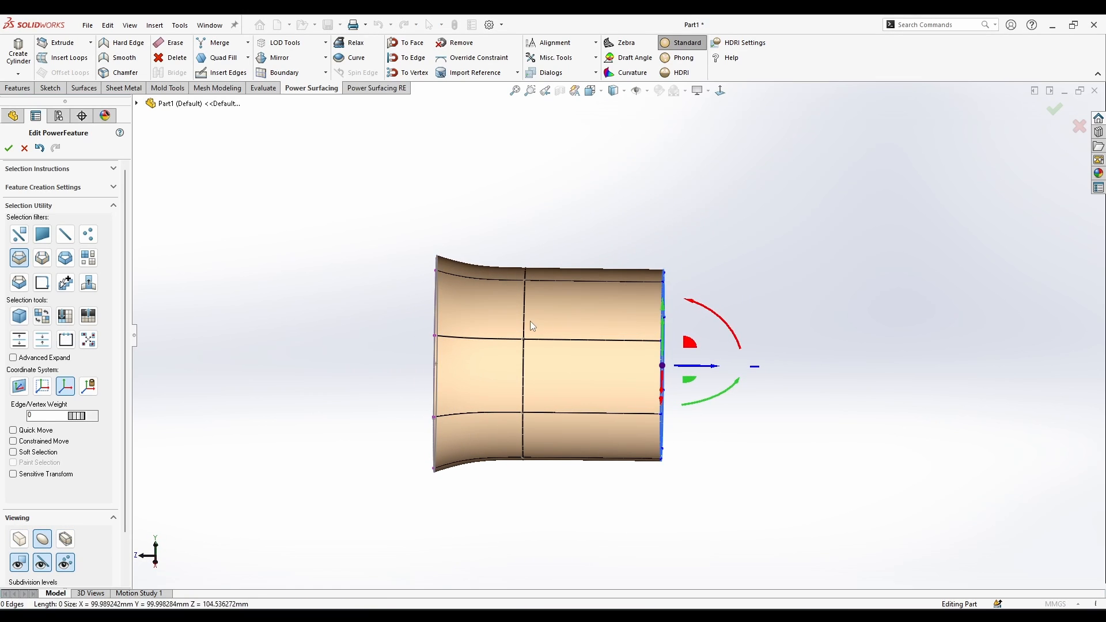
Try to adjust the middle edge loop and insert an extra loop near the flared end, undoing both changes
{"action": "left_click_drag", "start_coordinate": [513, 365], "coordinate": [521, 346]}
{"action": "key", "text": "ctrl+z"}
{"action": "middle_click_drag", "start_coordinate": [515, 369], "coordinate": [536, 348]}
{"action": "left_click", "coordinate": [473, 284]}
{"action": "key", "text": "i"}
{"action": "middle_click_drag", "start_coordinate": [624, 306], "coordinate": [528, 354]}
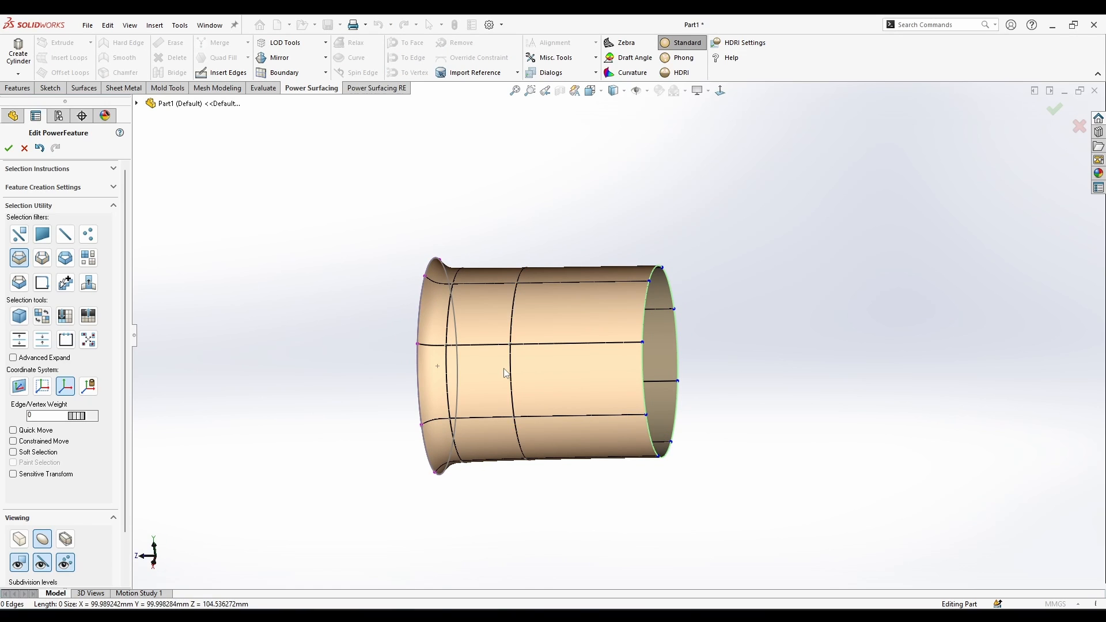
{"action": "key", "text": "ctrl+z"}
Try to subdivide the whole tube mesh into a denser cage, and undo it
{"action": "left_click", "coordinate": [19, 539]}
{"action": "middle_click_drag", "start_coordinate": [164, 479], "coordinate": [138, 501]}
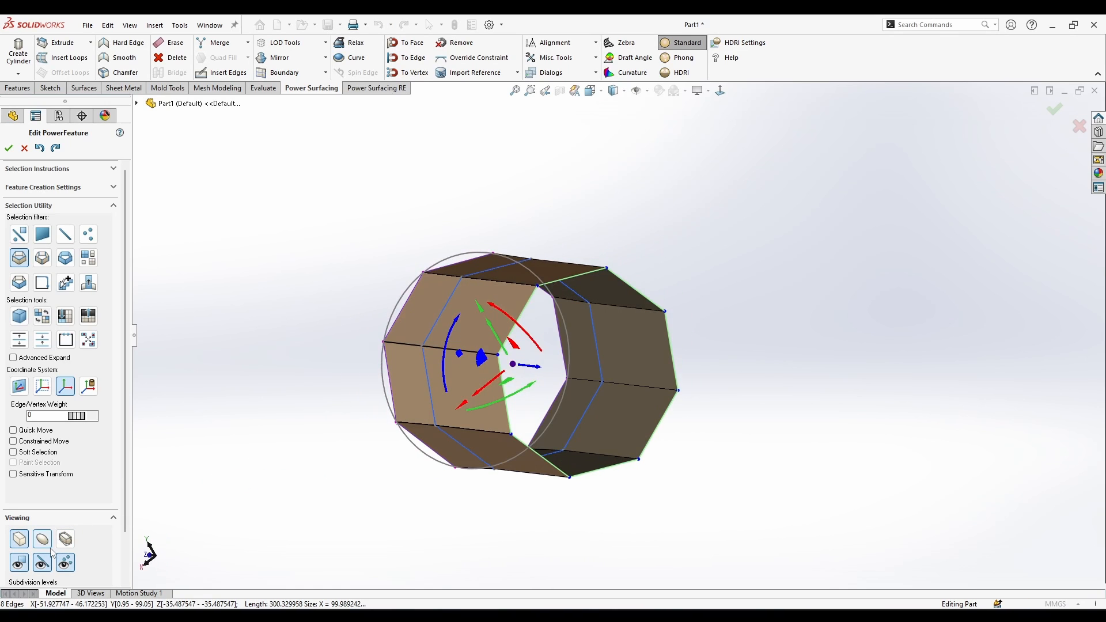
{"action": "left_click", "coordinate": [44, 540]}
{"action": "right_click", "coordinate": [596, 332]}
{"action": "left_click", "coordinate": [626, 376]}
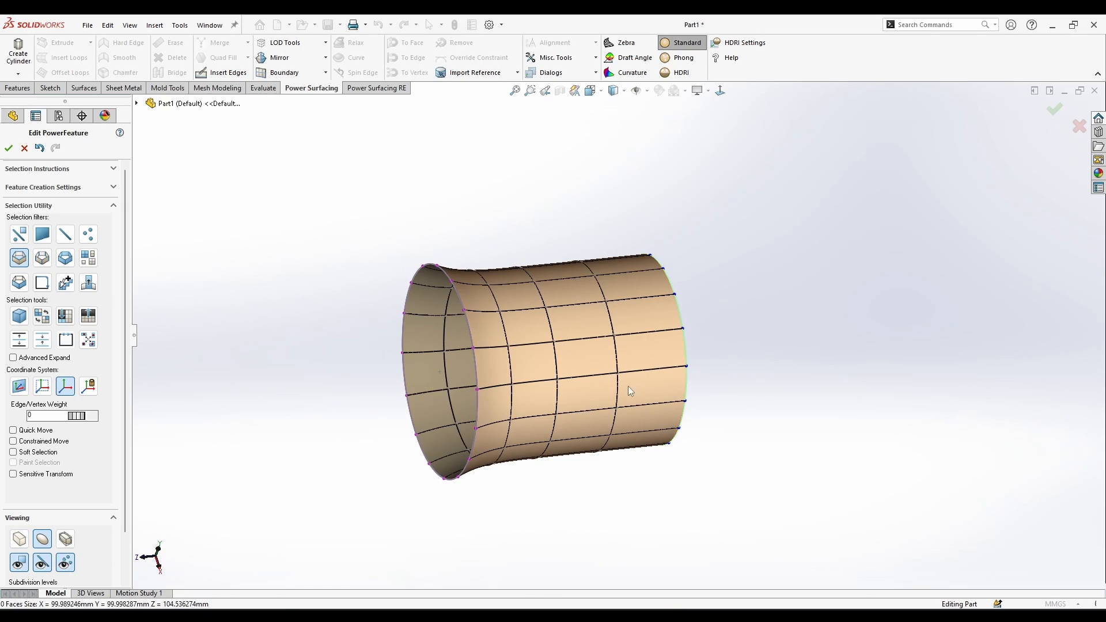
{"action": "key", "text": "ctrl+z"}
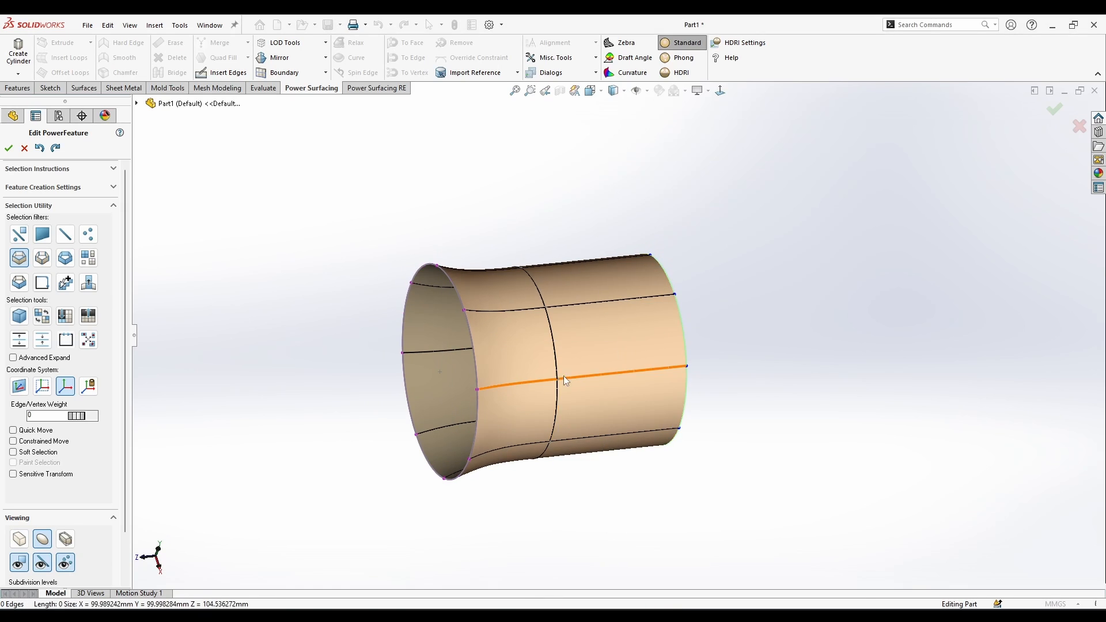
Override the constraint on the flared end's edge loop with a factor of 0.01001 and Tangent To Surface
{"action": "double_click", "coordinate": [468, 334]}
{"action": "left_click", "coordinate": [456, 60]}
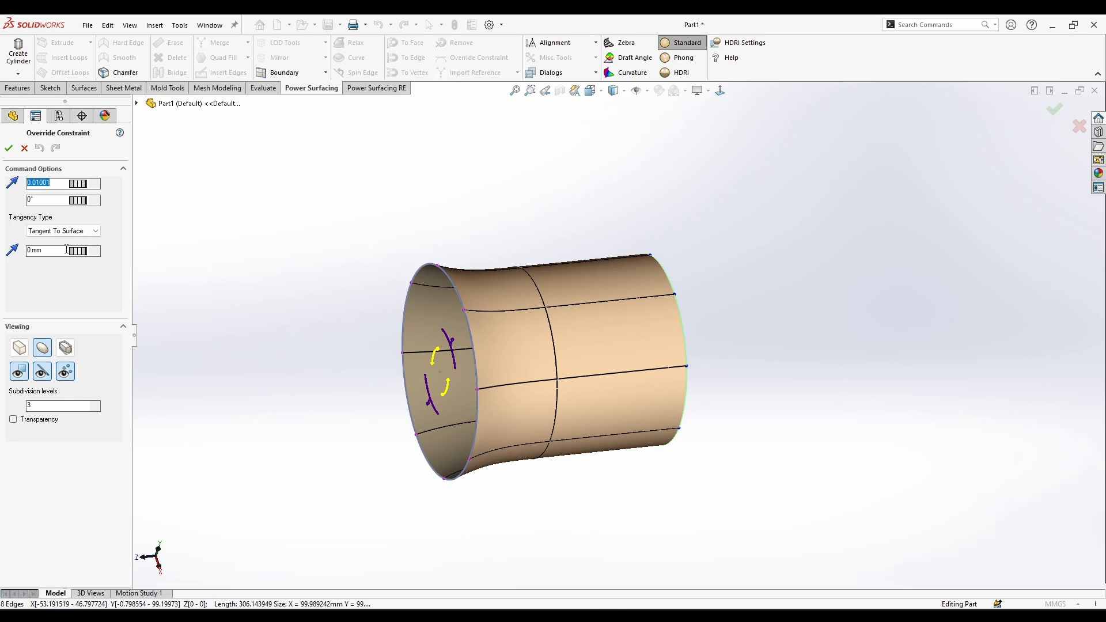
{"action": "left_click", "coordinate": [8, 149]}
Scale the face loop at the tube's open end along Z to make the tube about 84 mm long overall
{"action": "middle_click_drag", "start_coordinate": [570, 492], "coordinate": [535, 350]}
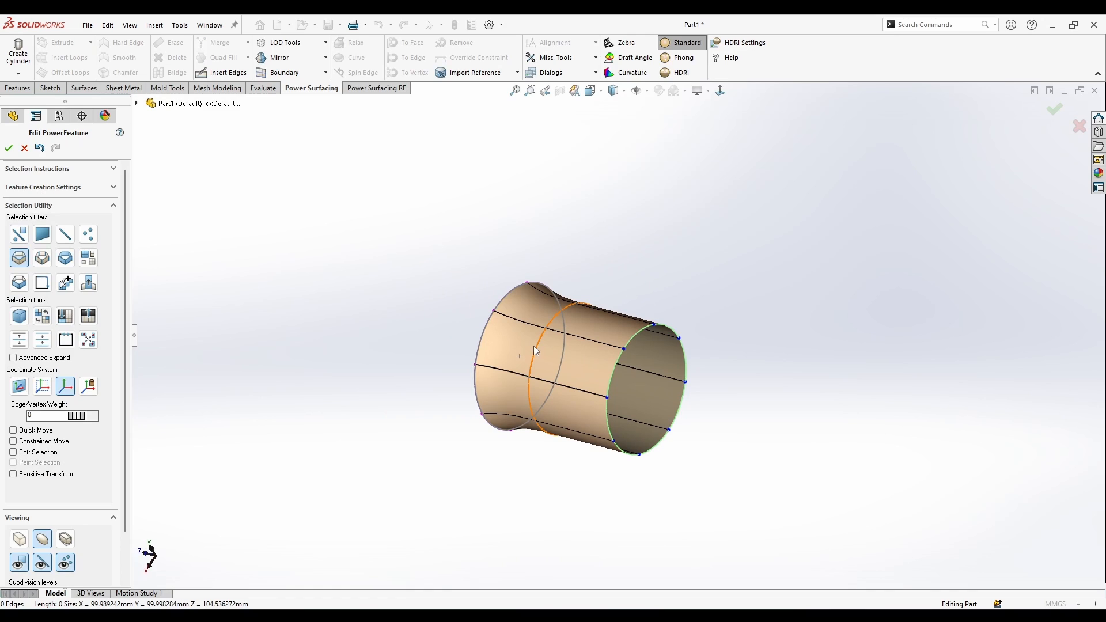
{"action": "scroll", "coordinate": [632, 407], "scroll_direction": "up", "scroll_amount": 2}
{"action": "middle_click_drag", "start_coordinate": [640, 403], "coordinate": [667, 403]}
{"action": "scroll", "coordinate": [688, 393], "scroll_direction": "down", "scroll_amount": 2}
{"action": "middle_click_drag", "start_coordinate": [628, 345], "coordinate": [663, 344]}
{"action": "scroll", "coordinate": [651, 345], "scroll_direction": "up", "scroll_amount": 2}
{"action": "right_click", "coordinate": [613, 358]}
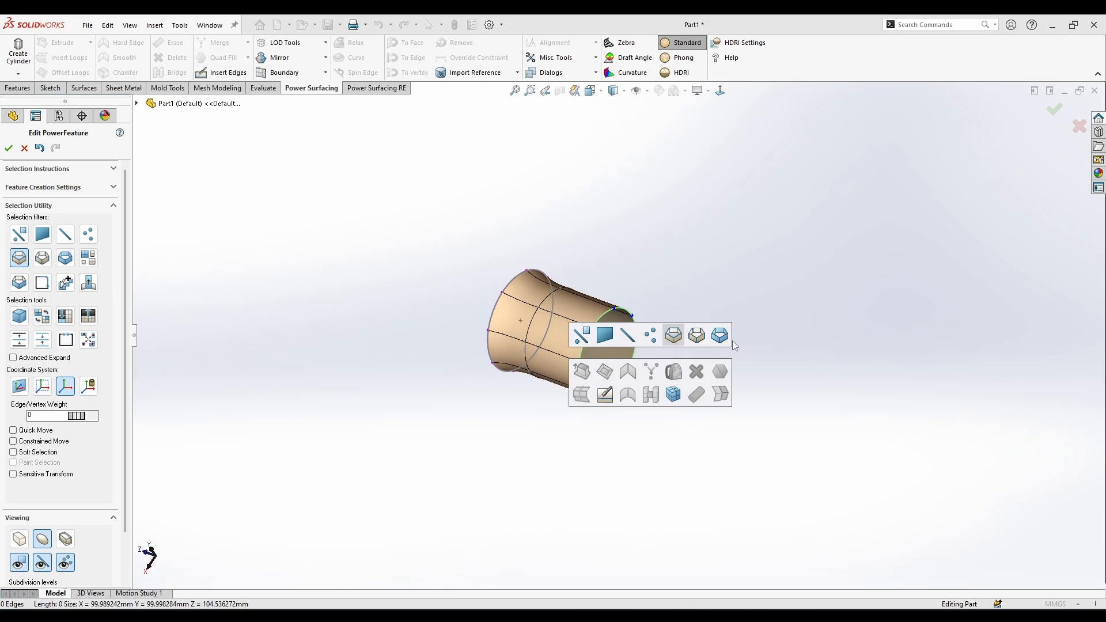
{"action": "left_click", "coordinate": [719, 334]}
{"action": "left_click", "coordinate": [582, 349]}
{"action": "left_click", "coordinate": [19, 539]}
{"action": "left_click_drag", "start_coordinate": [634, 363], "coordinate": [456, 366]}
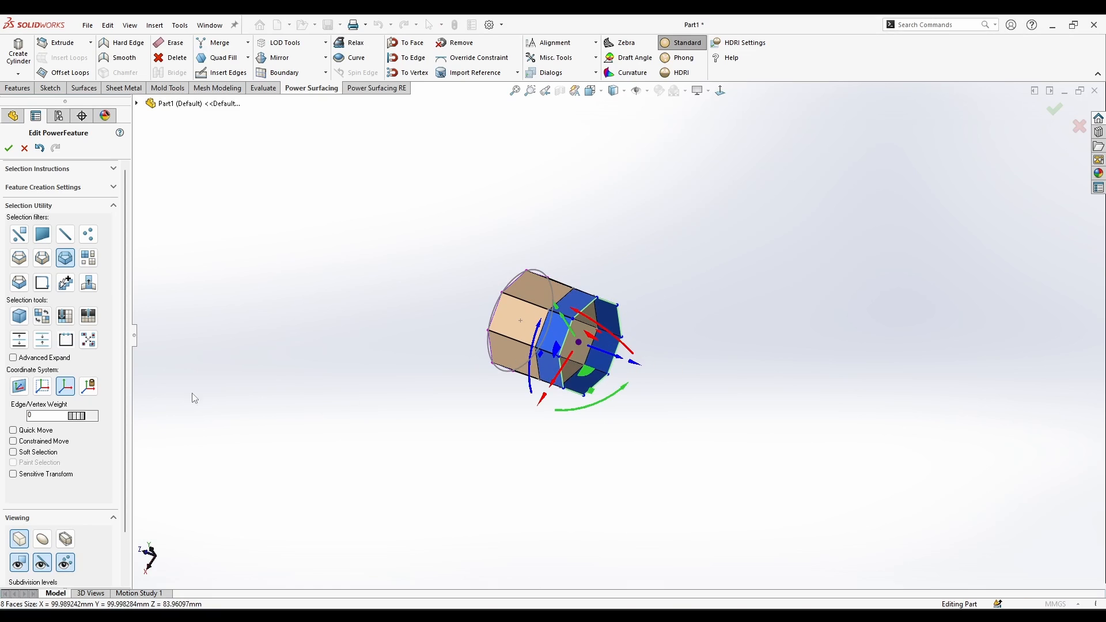
Copy the end face loop away along the tube's axis, extending the overall length to about 276 mm
{"action": "left_click_drag", "start_coordinate": [618, 357], "coordinate": [751, 430]}
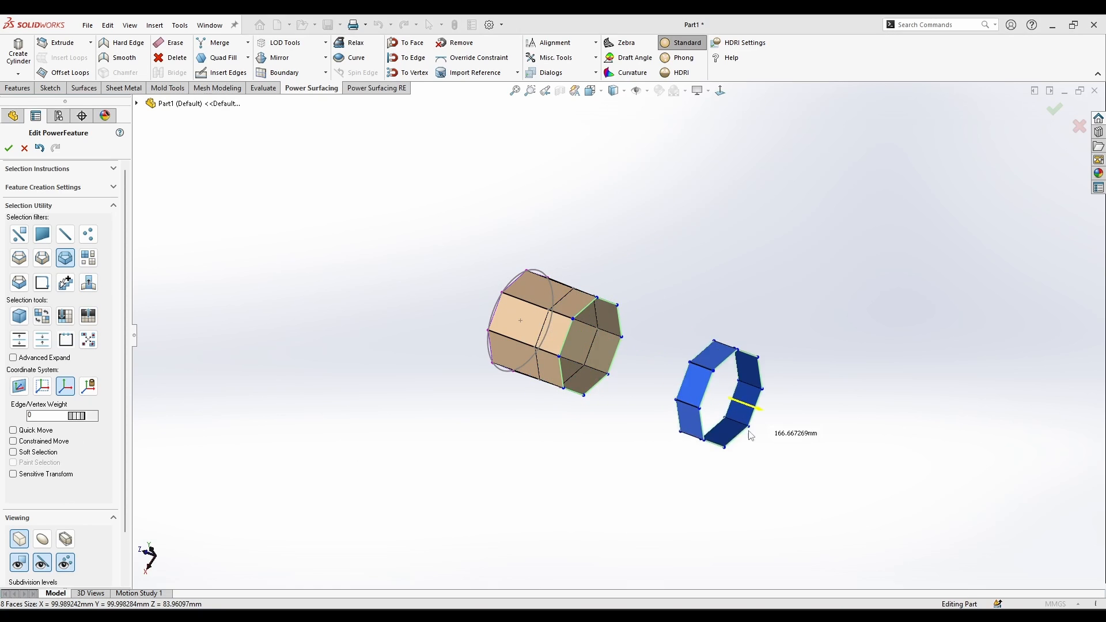
{"action": "middle_click_drag", "start_coordinate": [751, 429], "coordinate": [799, 341]}
{"action": "left_click", "coordinate": [720, 91]}
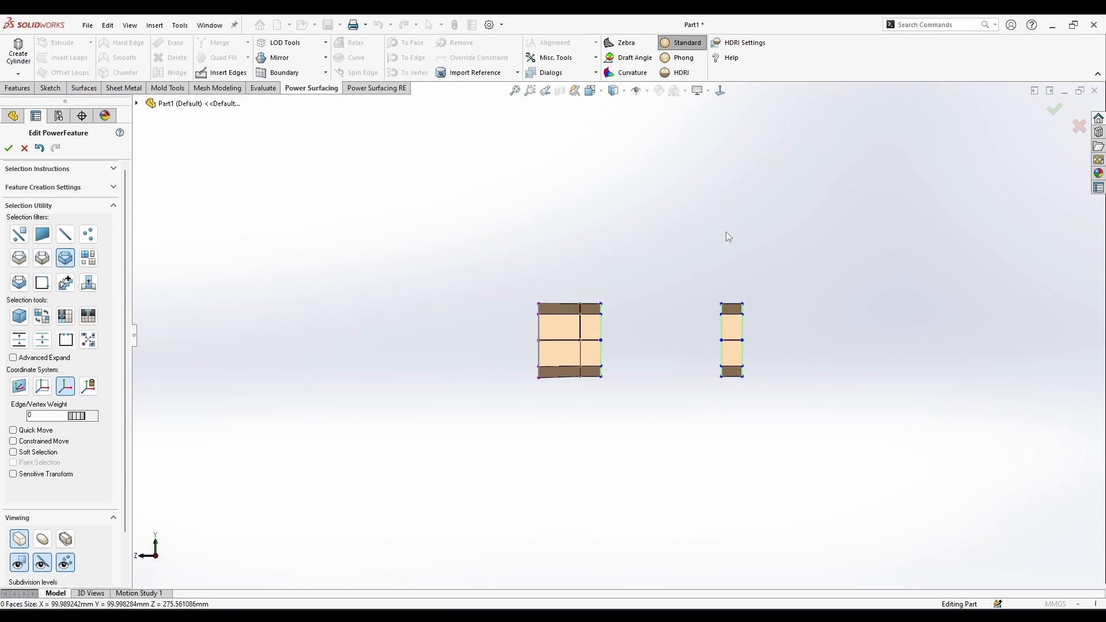
Rotate the copied ring a little over 60 degrees about Y and offset it sideways to an overall size of about 253 by 335 mm
{"action": "left_click", "coordinate": [731, 349]}
{"action": "left_click_drag", "start_coordinate": [700, 397], "coordinate": [633, 391]}
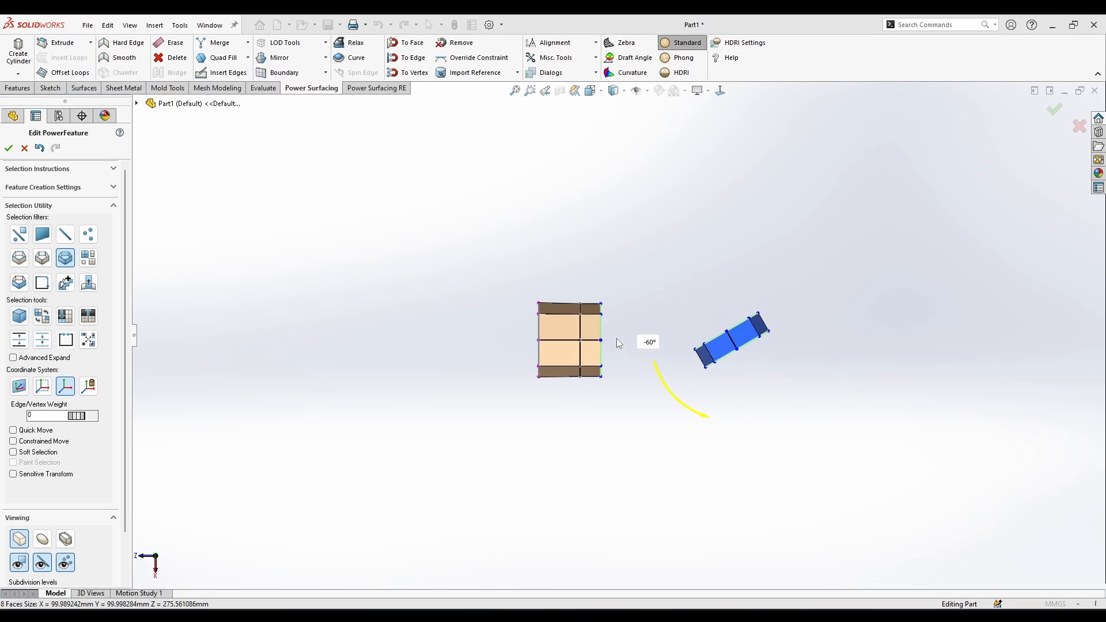
{"action": "left_click_drag", "start_coordinate": [616, 344], "coordinate": [616, 339]}
{"action": "left_click_drag", "start_coordinate": [733, 373], "coordinate": [744, 499]}
{"action": "left_click_drag", "start_coordinate": [692, 465], "coordinate": [710, 466]}
{"action": "left_click_drag", "start_coordinate": [694, 530], "coordinate": [685, 525]}
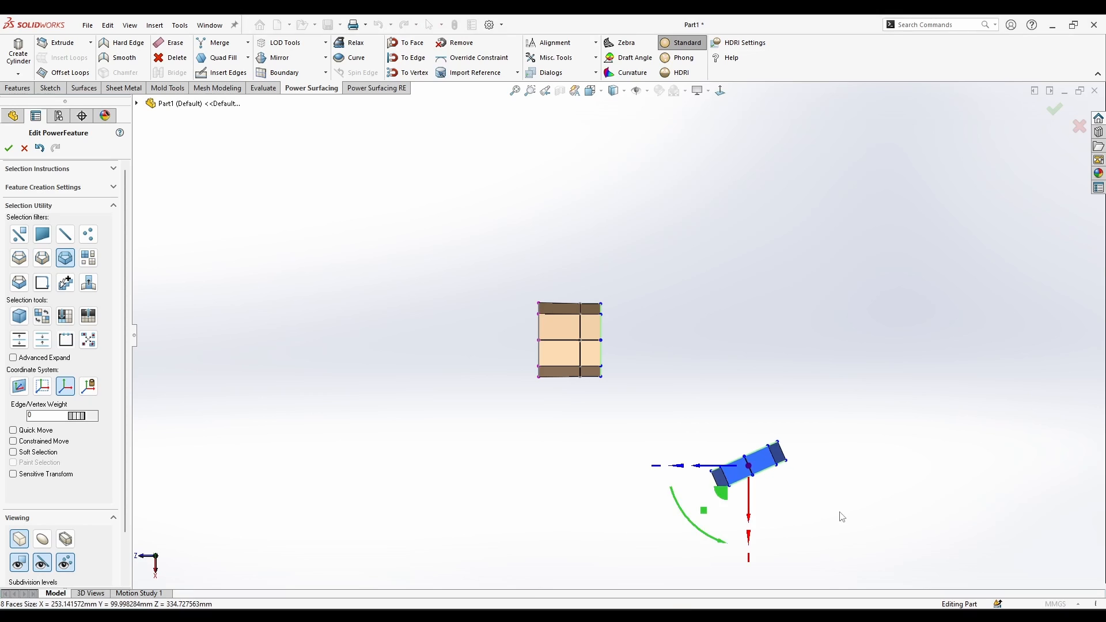
{"action": "left_click", "coordinate": [838, 513]}
Bridge the facing edge loops of the tube and the rotated ring with 4 segments
{"action": "middle_click_drag", "start_coordinate": [631, 559], "coordinate": [664, 449]}
{"action": "scroll", "coordinate": [678, 477], "scroll_direction": "down", "scroll_amount": 1}
{"action": "right_click", "coordinate": [910, 361]}
{"action": "left_click", "coordinate": [935, 346]}
{"action": "left_click", "coordinate": [835, 373]}
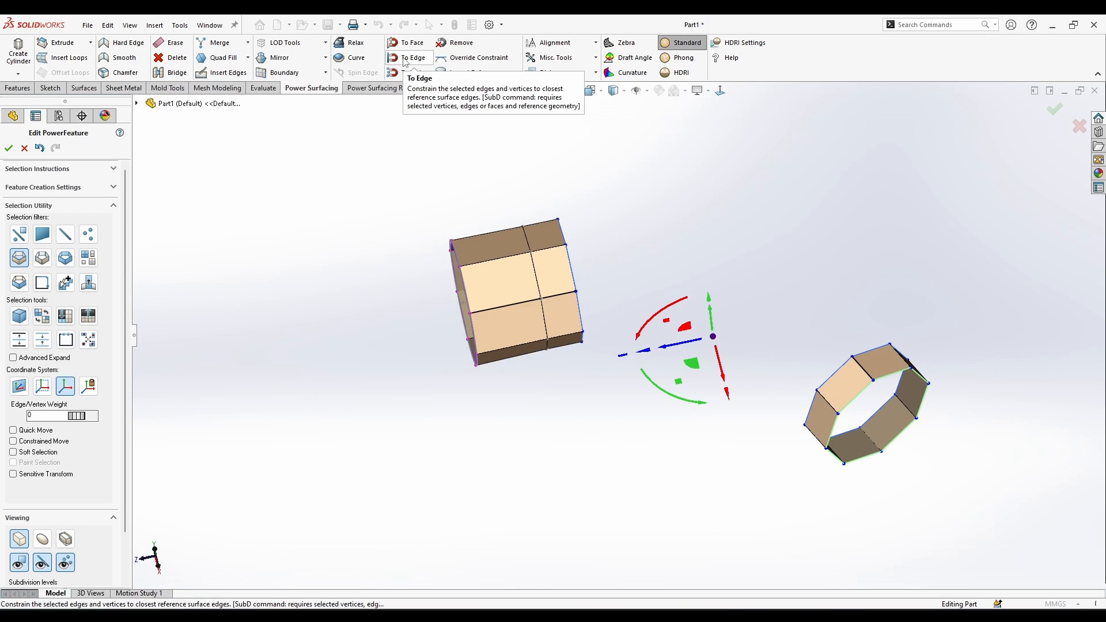
{"action": "left_click", "coordinate": [171, 72]}
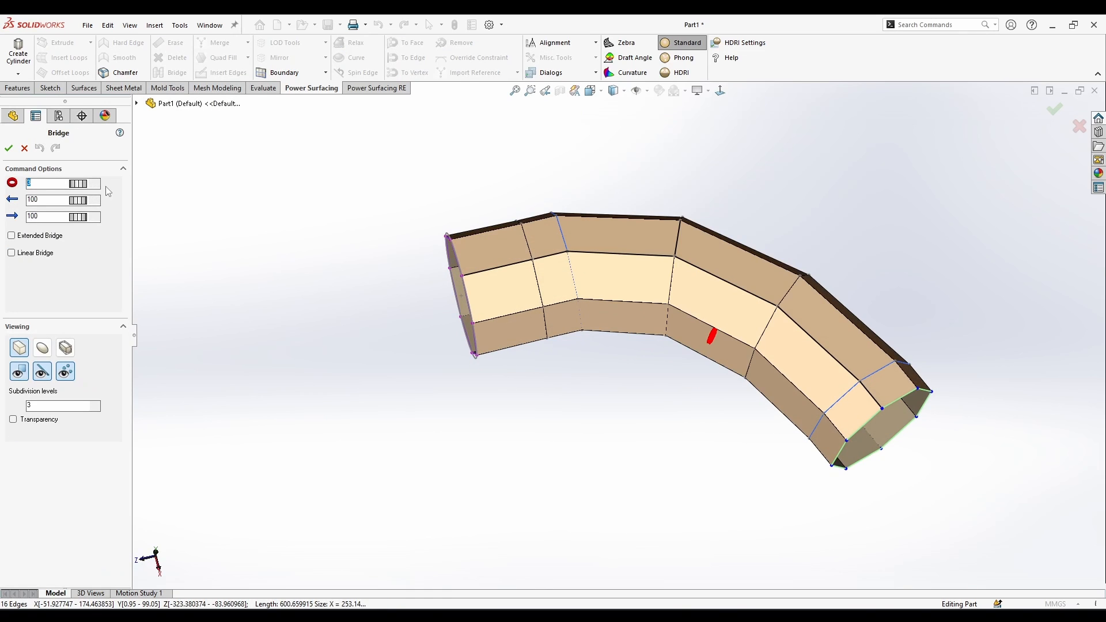
{"action": "type", "text": "4"}
{"action": "key", "text": "Return"}
{"action": "left_click", "coordinate": [504, 443]}
Display the bridged elbow as a smooth surface in a straight-on side view
{"action": "scroll", "coordinate": [642, 434], "scroll_direction": "up", "scroll_amount": 1}
{"action": "middle_click_drag", "start_coordinate": [643, 435], "coordinate": [565, 420]}
{"action": "scroll", "coordinate": [852, 363], "scroll_direction": "down", "scroll_amount": 2}
{"action": "left_click", "coordinate": [42, 538]}
{"action": "left_click", "coordinate": [719, 93]}
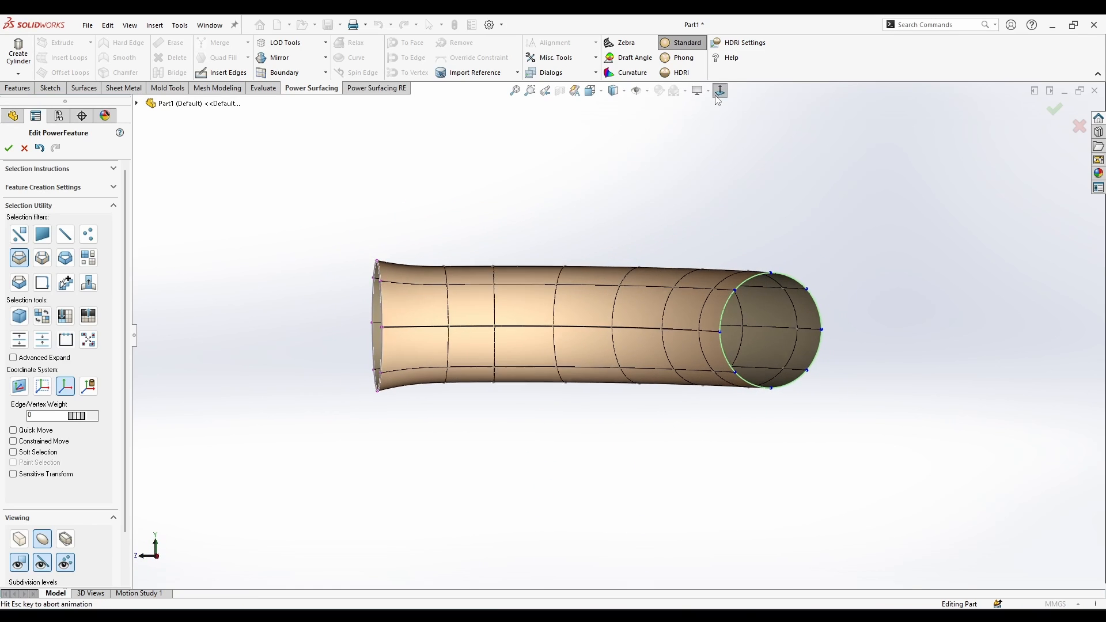
Display the elbow as its control cage and select its cross-section edges as whole loops
{"action": "left_click", "coordinate": [17, 541]}
{"action": "left_click", "coordinate": [42, 539]}
{"action": "left_click", "coordinate": [19, 538]}
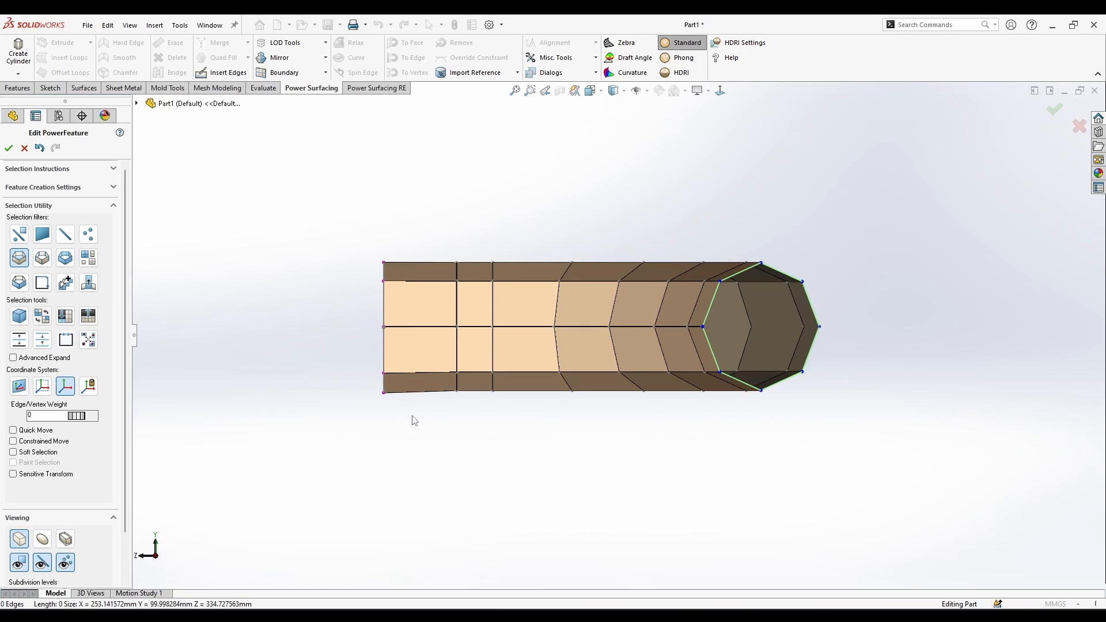
{"action": "right_click", "coordinate": [547, 421]}
{"action": "left_click", "coordinate": [614, 406]}
{"action": "right_click", "coordinate": [698, 401]}
{"action": "left_click", "coordinate": [744, 384]}
{"action": "left_click", "coordinate": [457, 380]}
{"action": "left_click", "coordinate": [457, 360]}
{"action": "right_click", "coordinate": [564, 384]}
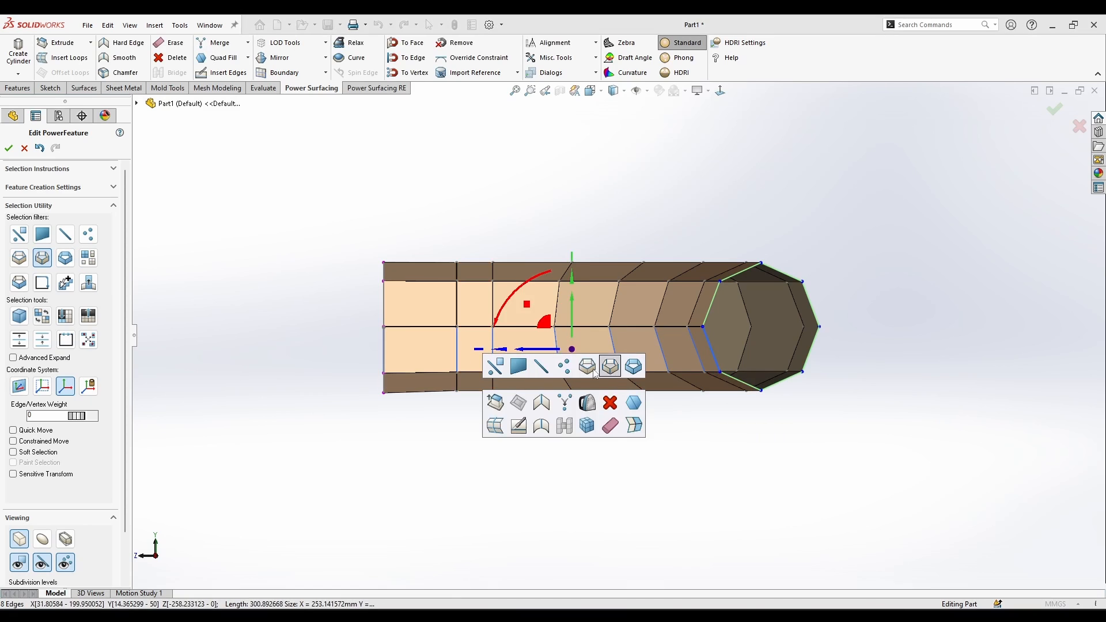
{"action": "left_click", "coordinate": [595, 374]}
{"action": "left_click", "coordinate": [458, 372]}
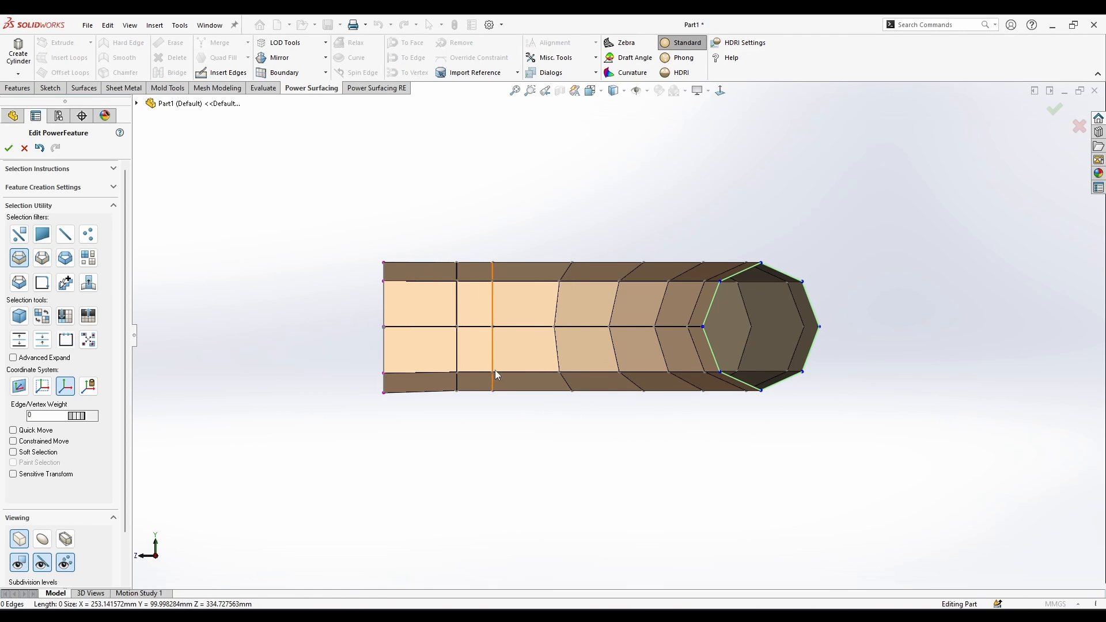
{"action": "left_click", "coordinate": [476, 326]}
{"action": "left_click", "coordinate": [583, 433]}
Try to add extra edge loops beside the existing cross-section loops of the elbow, and undo them
{"action": "middle_click_drag", "start_coordinate": [583, 433], "coordinate": [647, 473]}
{"action": "middle_click_drag", "start_coordinate": [686, 327], "coordinate": [668, 463]}
{"action": "key", "text": "i"}
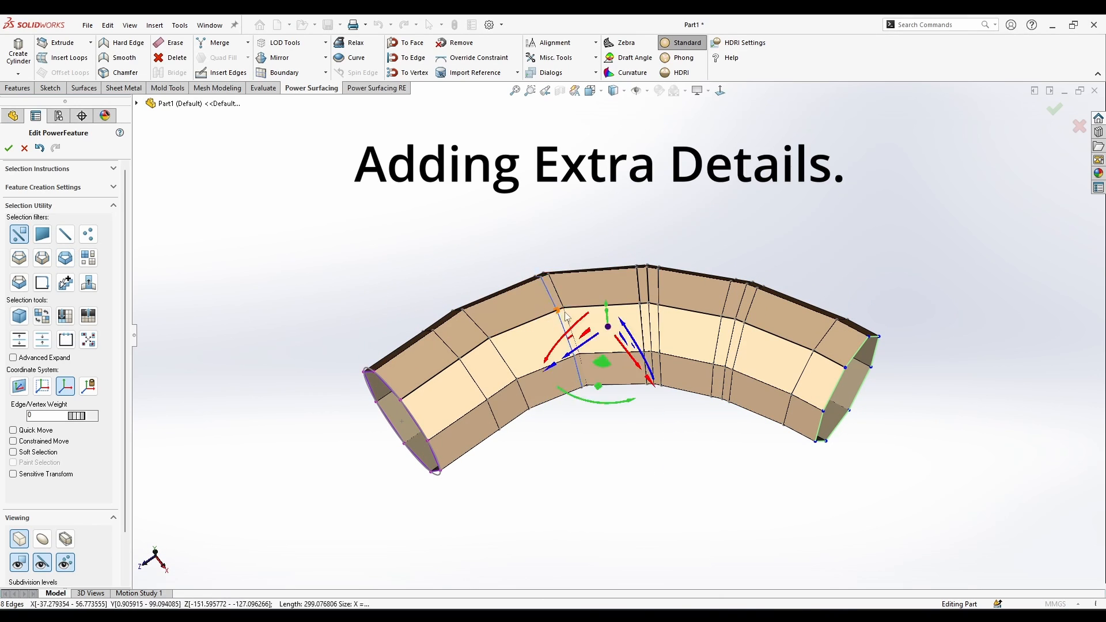
{"action": "left_click", "coordinate": [565, 312]}
{"action": "right_click", "coordinate": [727, 426]}
{"action": "left_click", "coordinate": [823, 406]}
{"action": "key", "text": "ctrl+z"}
{"action": "key", "text": "ctrl+z"}
{"action": "key", "text": "ctrl+z"}
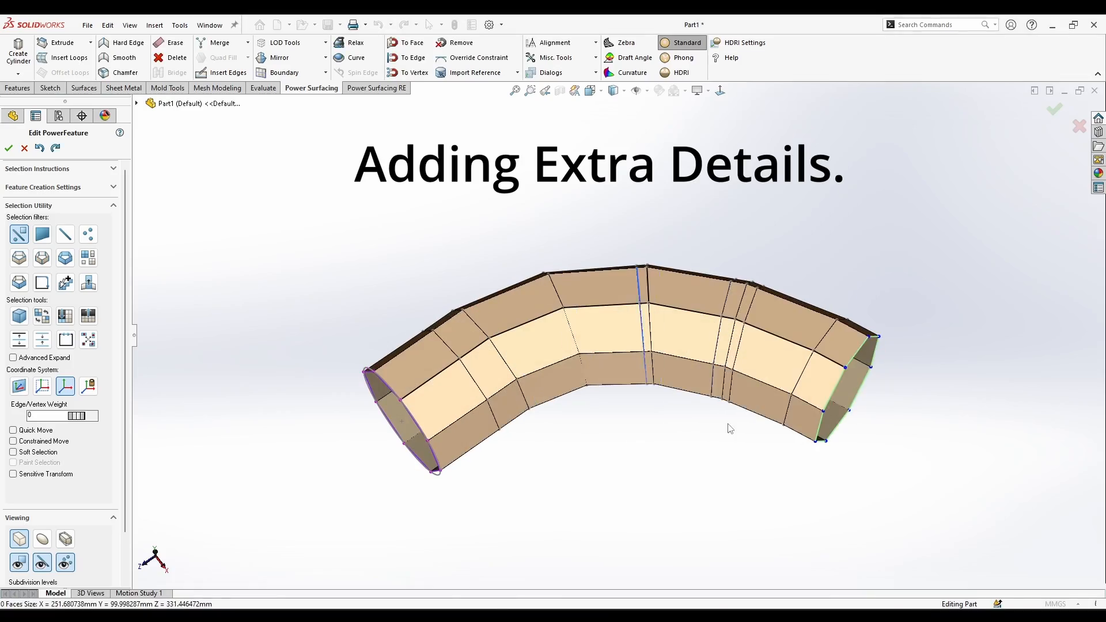
{"action": "scroll", "coordinate": [679, 398], "scroll_direction": "down", "scroll_amount": 1}
{"action": "middle_click_drag", "start_coordinate": [680, 399], "coordinate": [682, 406]}
{"action": "key", "text": "ctrl+z"}
Subdivide the elbow's mesh and scale the face bands at both ends outward into wider collars, about 108 mm high
{"action": "right_click", "coordinate": [859, 307]}
{"action": "left_click", "coordinate": [1010, 323]}
{"action": "left_click", "coordinate": [791, 329]}
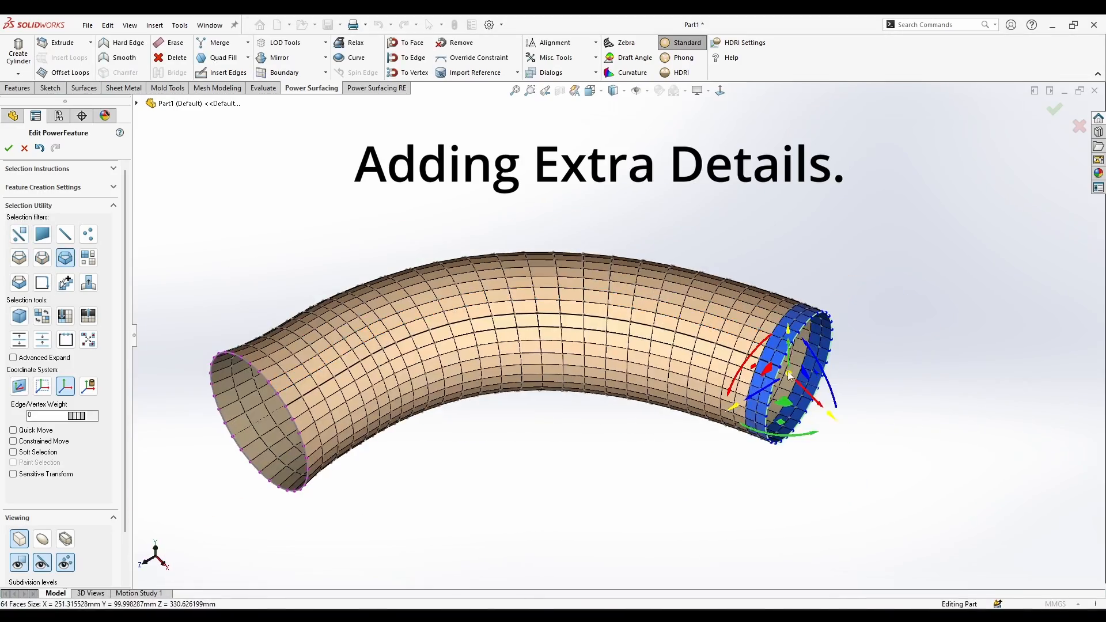
{"action": "left_click_drag", "start_coordinate": [795, 375], "coordinate": [830, 369]}
{"action": "left_click", "coordinate": [289, 424]}
{"action": "middle_click_drag", "start_coordinate": [553, 398], "coordinate": [597, 345]}
{"action": "scroll", "coordinate": [596, 346], "scroll_direction": "down", "scroll_amount": 3}
{"action": "middle_click_drag", "start_coordinate": [824, 268], "coordinate": [859, 289]}
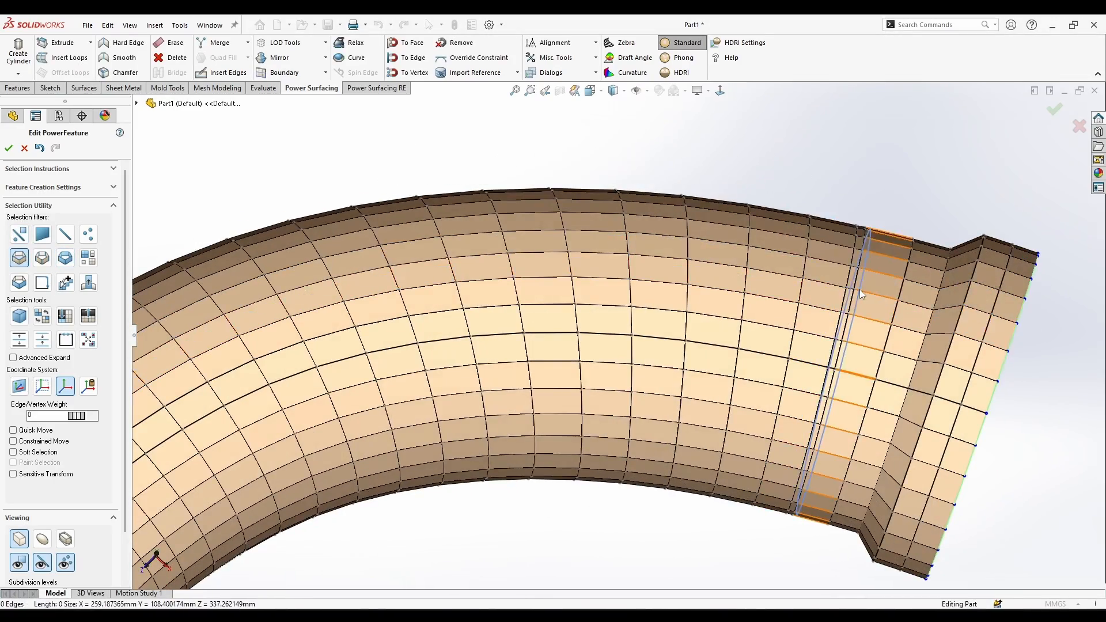
Insert edge loops beside the cross-section loops from the free-end collar past the middle of the bend
{"action": "left_click", "coordinate": [860, 289]}
{"action": "left_click", "coordinate": [806, 280]}
{"action": "left_click", "coordinate": [750, 268]}
{"action": "left_click", "coordinate": [697, 262]}
{"action": "left_click", "coordinate": [637, 256]}
{"action": "left_click", "coordinate": [500, 254]}
{"action": "left_click", "coordinate": [442, 262]}
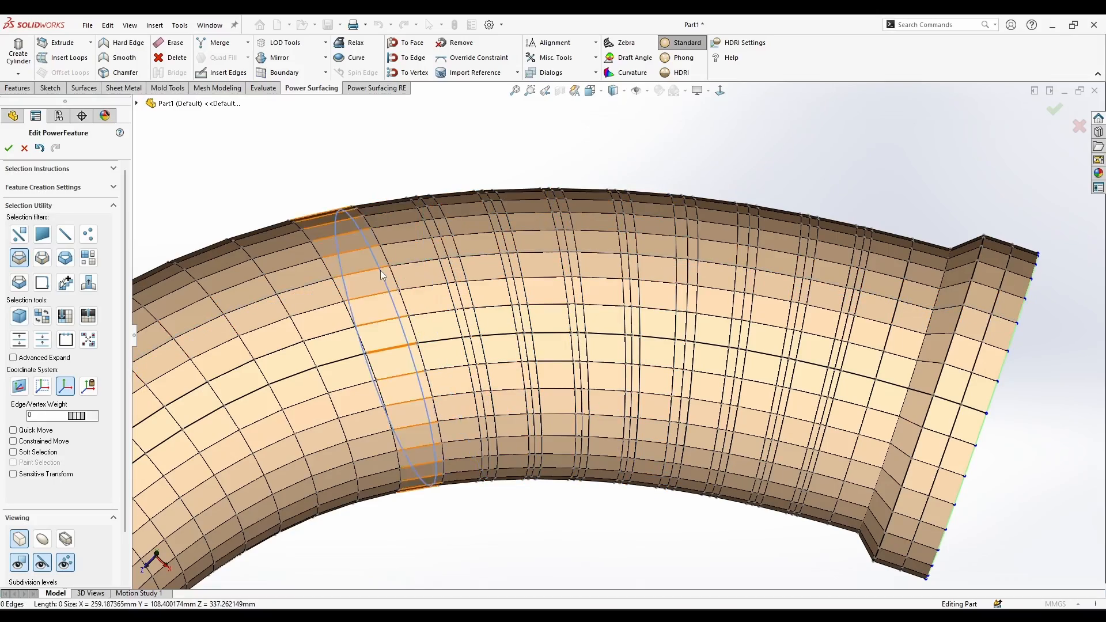
{"action": "left_click", "coordinate": [381, 271]}
{"action": "left_click", "coordinate": [325, 288]}
Insert matching edge loops along the rest of the tube up to the collar at the constrained end
{"action": "middle_click_drag", "start_coordinate": [294, 311], "coordinate": [381, 316], "text": "ctrl"}
{"action": "left_click", "coordinate": [364, 323]}
{"action": "left_click", "coordinate": [308, 337]}
{"action": "left_click", "coordinate": [264, 366]}
{"action": "middle_click_drag", "start_coordinate": [242, 391], "coordinate": [386, 378]}
{"action": "left_click", "coordinate": [288, 444]}
{"action": "scroll", "coordinate": [407, 427], "scroll_direction": "down", "scroll_amount": 1}
{"action": "left_click", "coordinate": [363, 420]}
{"action": "scroll", "coordinate": [363, 420], "scroll_direction": "up", "scroll_amount": 2}
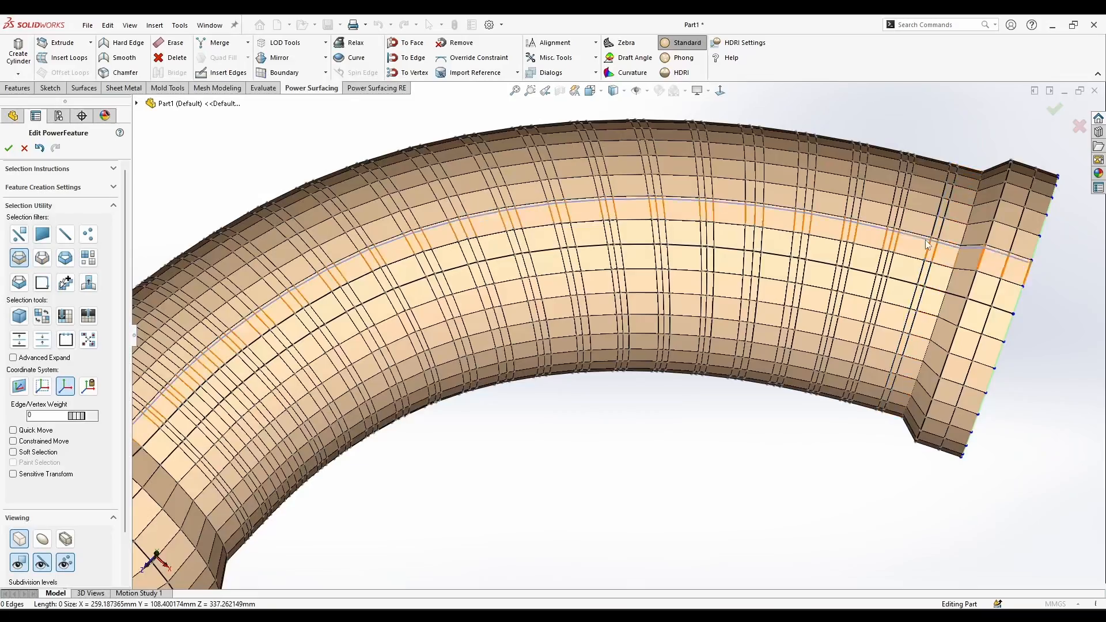
{"action": "right_click", "coordinate": [862, 334]}
{"action": "left_click", "coordinate": [809, 373]}
Weight the edge loop of the free-end collar in the smooth display and return to the control cage
{"action": "left_click", "coordinate": [42, 539]}
{"action": "middle_click_drag", "start_coordinate": [830, 348], "coordinate": [778, 352]}
{"action": "scroll", "coordinate": [778, 353], "scroll_direction": "down", "scroll_amount": 1}
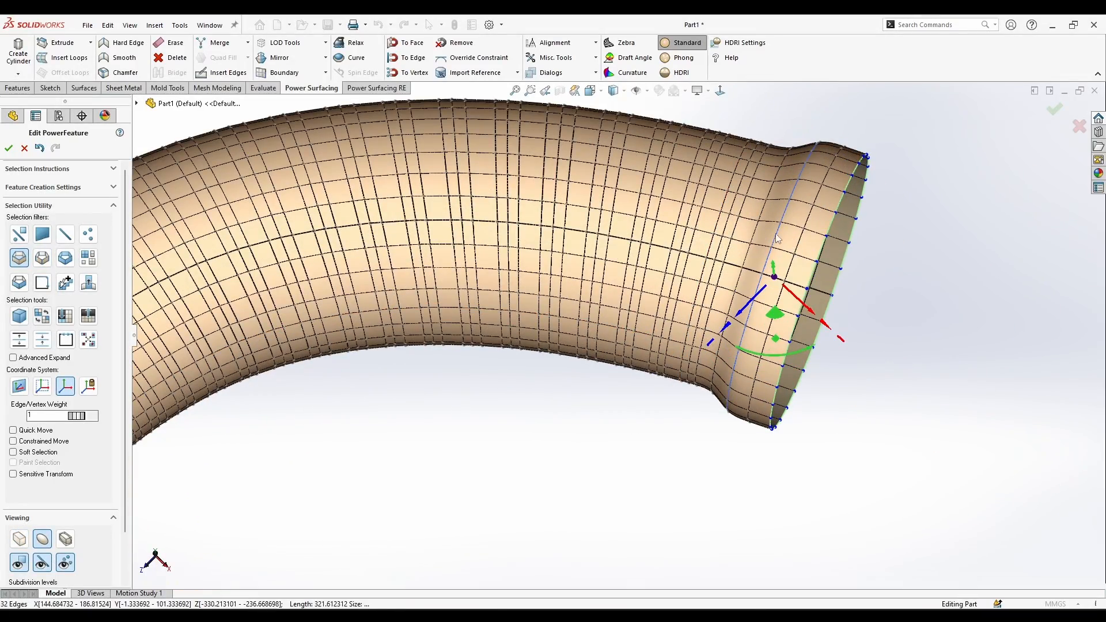
{"action": "left_click", "coordinate": [564, 479]}
{"action": "middle_click_drag", "start_coordinate": [564, 479], "coordinate": [541, 487]}
{"action": "left_click", "coordinate": [19, 539]}
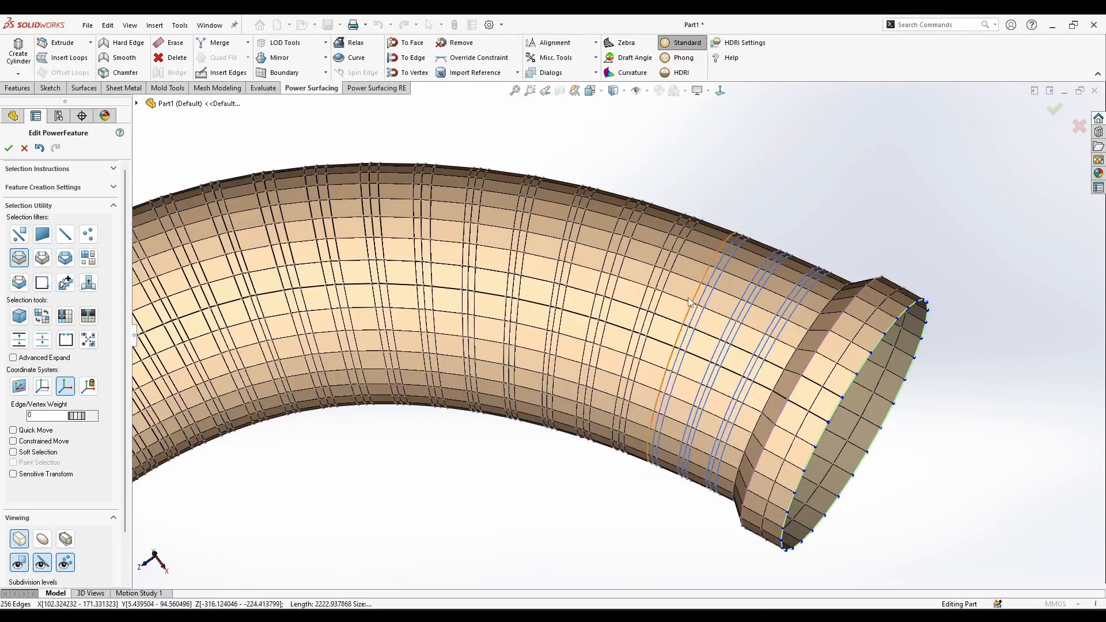
Select the grouped cross-section edge loops between the two collars and set their edge weight to 52
{"action": "left_click", "coordinate": [836, 235]}
{"action": "scroll", "coordinate": [836, 236], "scroll_direction": "down", "scroll_amount": 2}
{"action": "left_click", "coordinate": [769, 347], "text": "ctrl"}
{"action": "left_click", "coordinate": [759, 347], "text": "ctrl"}
{"action": "left_click", "coordinate": [306, 212], "text": "ctrl"}
{"action": "left_click", "coordinate": [298, 218], "text": "ctrl"}
{"action": "left_click", "coordinate": [288, 242], "text": "ctrl"}
{"action": "middle_click_drag", "start_coordinate": [218, 231], "coordinate": [622, 218], "text": "ctrl"}
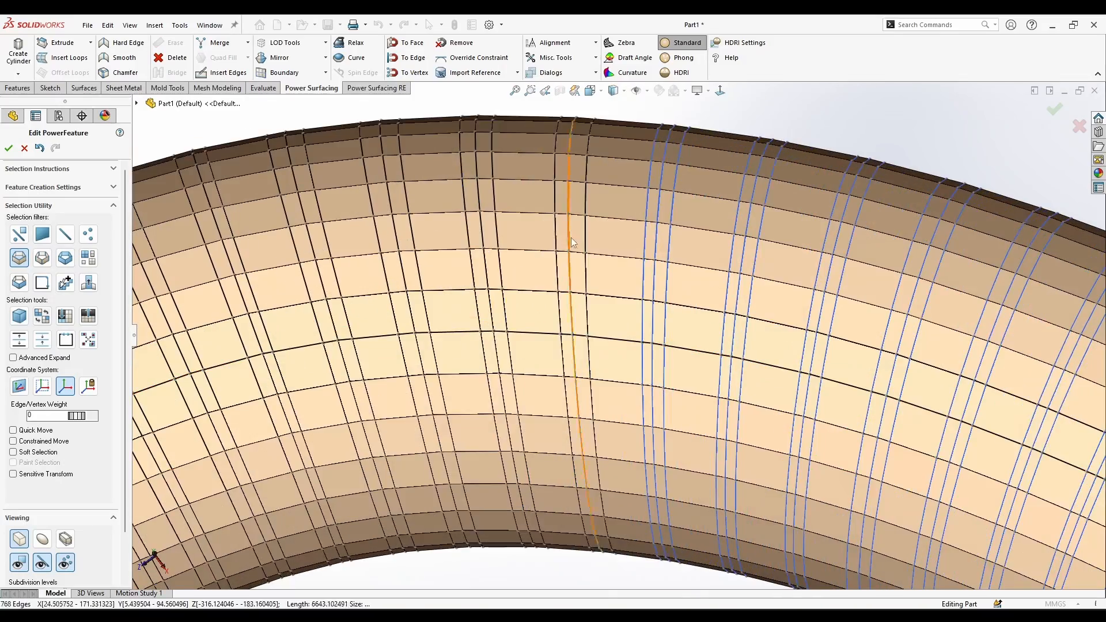
{"action": "left_click", "coordinate": [466, 219], "text": "ctrl"}
{"action": "left_click", "coordinate": [337, 280], "text": "ctrl"}
{"action": "middle_click_drag", "start_coordinate": [230, 288], "coordinate": [515, 347], "text": "ctrl"}
{"action": "left_click", "coordinate": [444, 362], "text": "ctrl"}
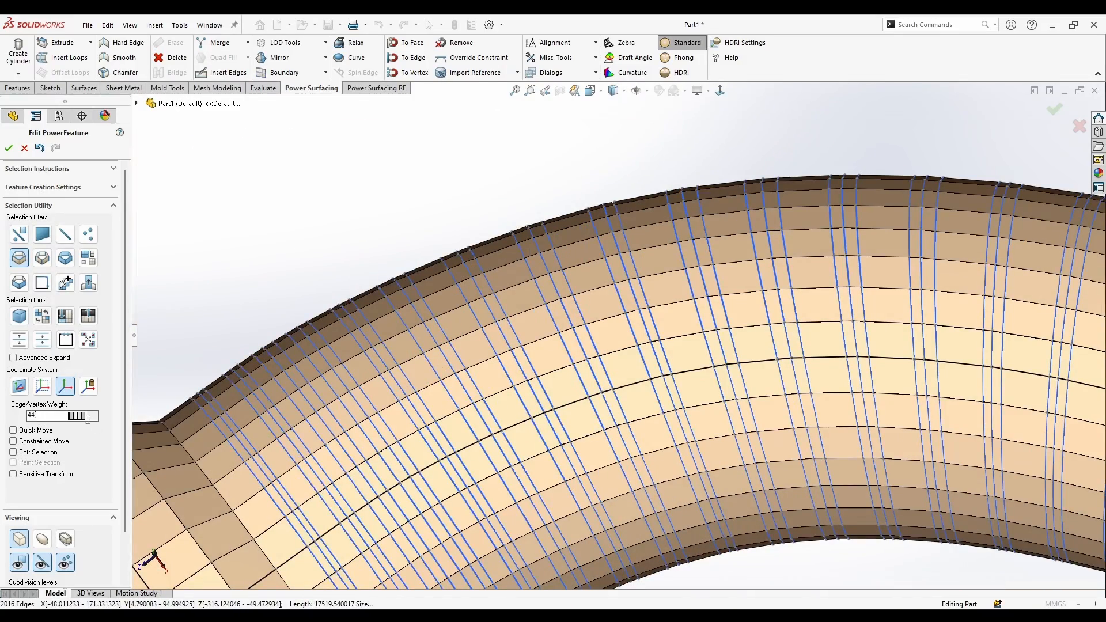
{"action": "left_click_drag", "start_coordinate": [88, 418], "coordinate": [96, 419]}
Select the middle edge loop of each group along the tube, scale them slightly inward into grooves, and show the smooth surface
{"action": "scroll", "coordinate": [802, 504], "scroll_direction": "up", "scroll_amount": 3}
{"action": "left_click", "coordinate": [802, 504]}
{"action": "scroll", "coordinate": [914, 311], "scroll_direction": "down", "scroll_amount": 4}
{"action": "left_click", "coordinate": [483, 173], "text": "ctrl"}
{"action": "scroll", "coordinate": [461, 260], "scroll_direction": "up", "scroll_amount": 2}
{"action": "left_click", "coordinate": [350, 363], "text": "ctrl"}
{"action": "middle_click_drag", "start_coordinate": [350, 363], "coordinate": [609, 311], "text": "ctrl"}
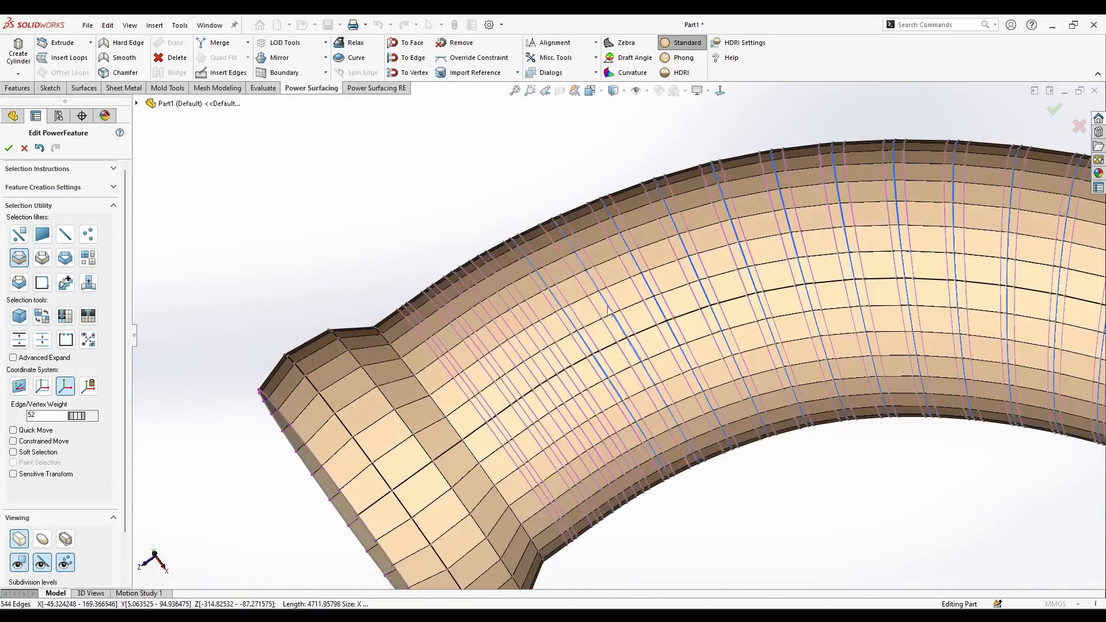
{"action": "left_click", "coordinate": [609, 311], "text": "ctrl"}
{"action": "scroll", "coordinate": [610, 311], "scroll_direction": "up", "scroll_amount": 5}
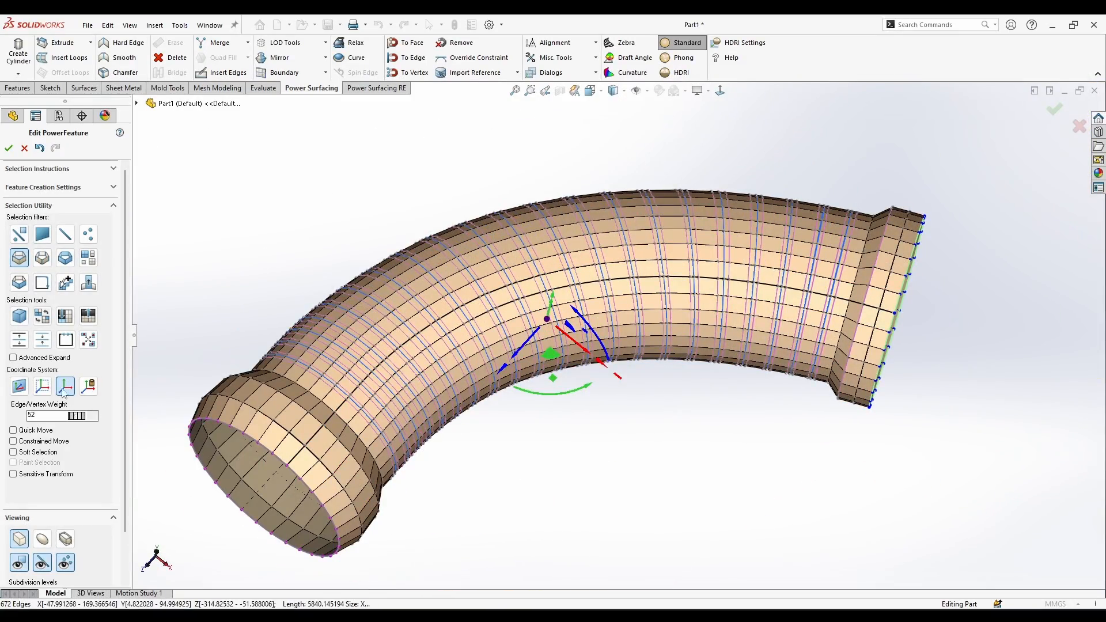
{"action": "left_click_drag", "start_coordinate": [602, 363], "coordinate": [597, 360]}
{"action": "left_click", "coordinate": [42, 539]}
{"action": "left_click", "coordinate": [667, 434]}
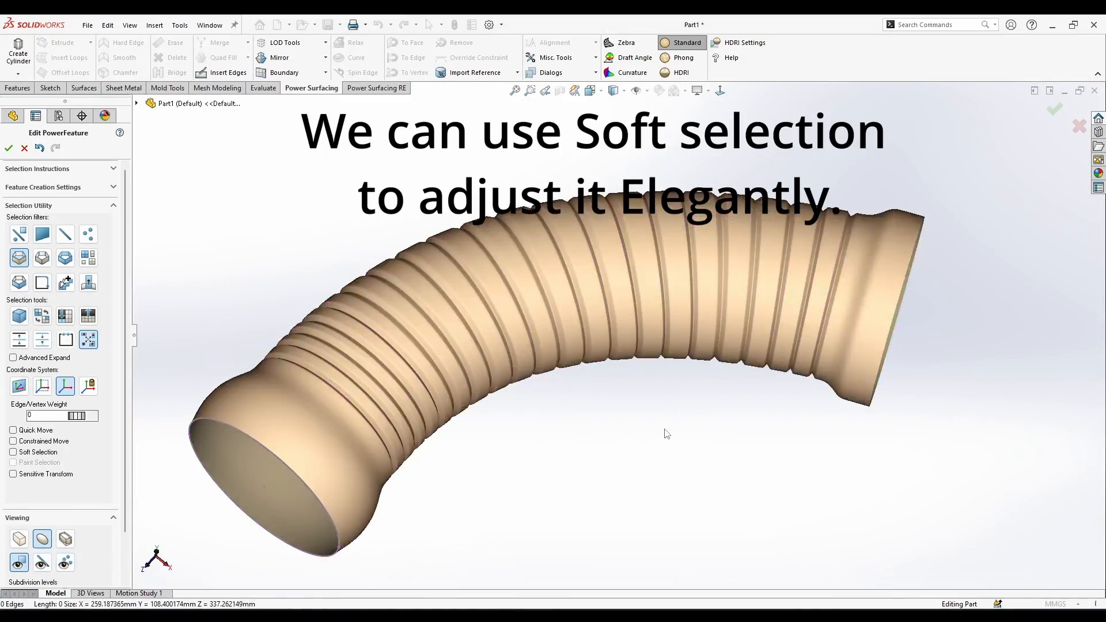
Reshape the tube's bend by transforming face bands around its middle with soft selection at 26 to 27
{"action": "middle_click_drag", "start_coordinate": [666, 434], "coordinate": [720, 369]}
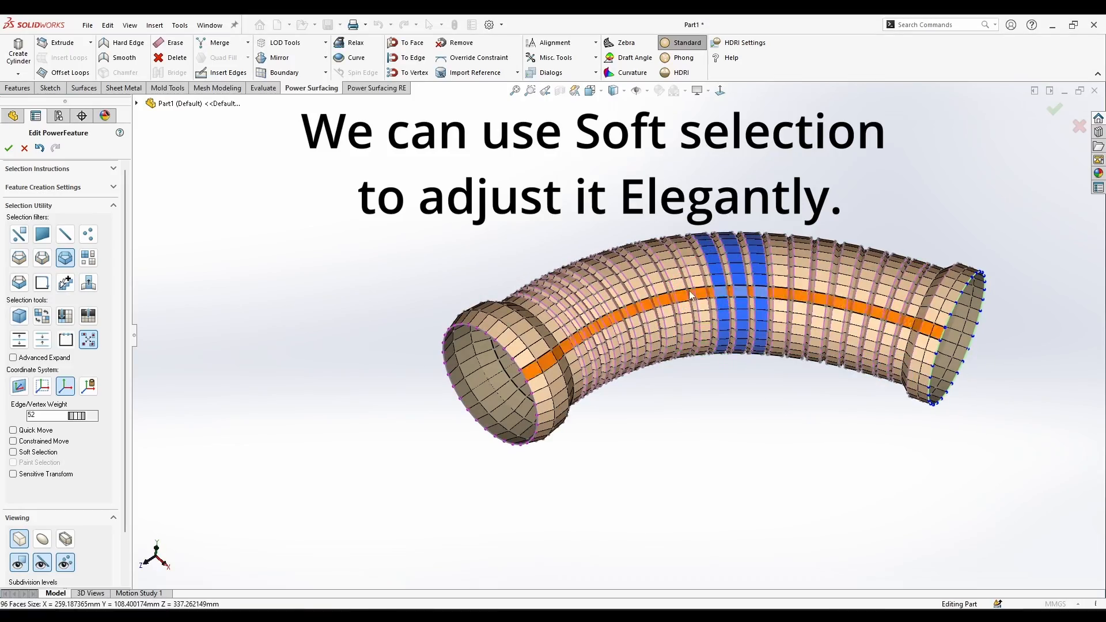
{"action": "left_click_drag", "start_coordinate": [77, 466], "coordinate": [87, 466]}
{"action": "middle_click_drag", "start_coordinate": [727, 433], "coordinate": [691, 438]}
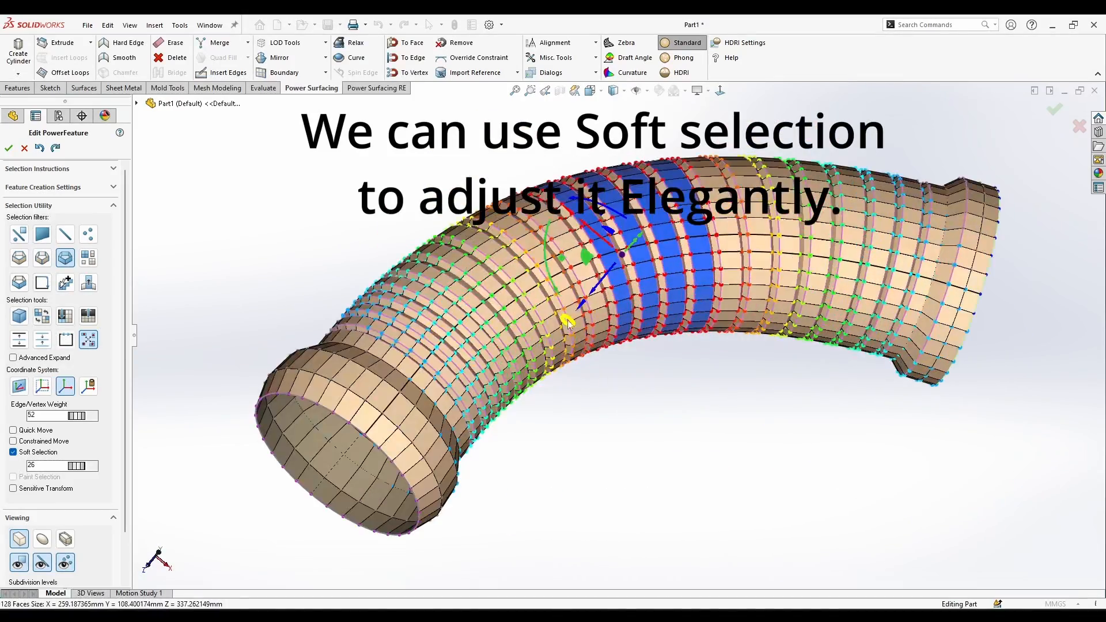
{"action": "left_click_drag", "start_coordinate": [628, 282], "coordinate": [638, 253]}
{"action": "left_click_drag", "start_coordinate": [627, 282], "coordinate": [572, 289]}
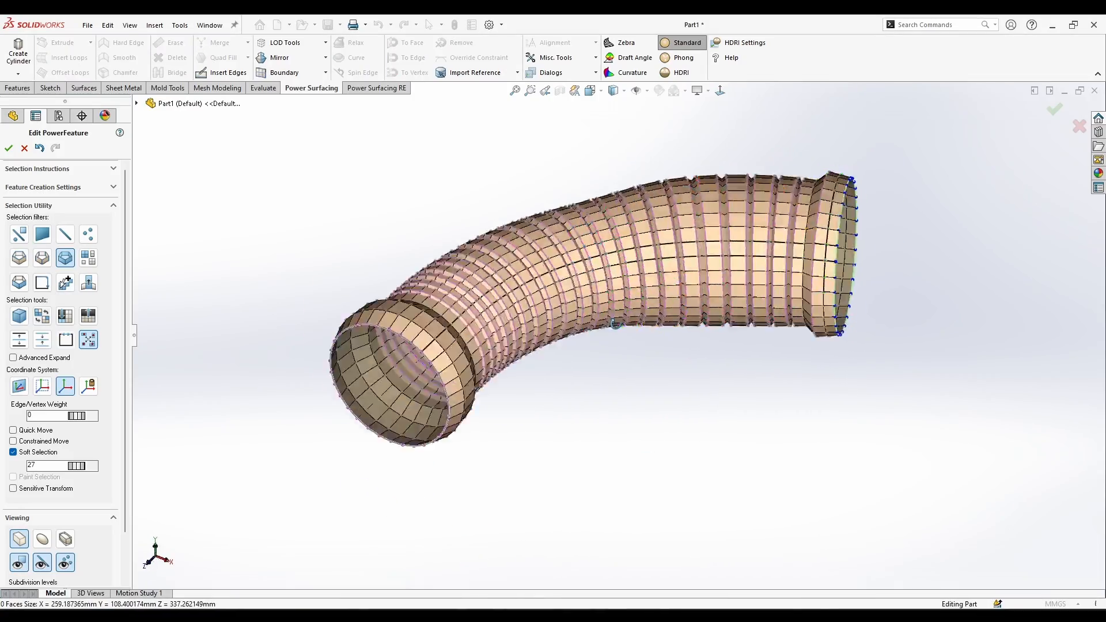
{"action": "left_click_drag", "start_coordinate": [580, 233], "coordinate": [586, 226]}
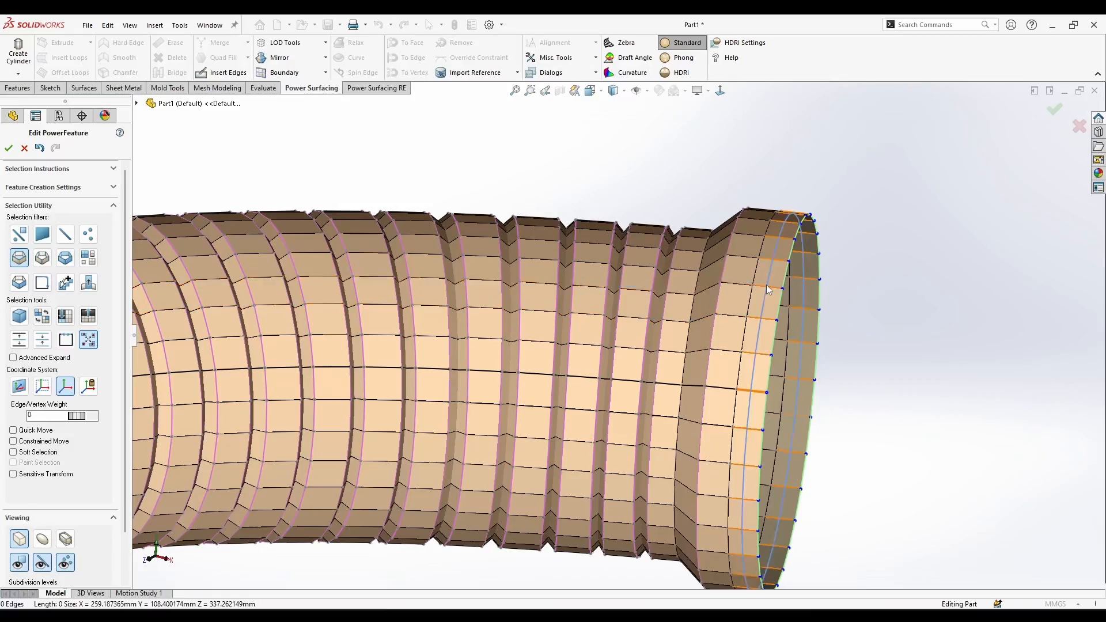
Scale the alternating edge loops of the ribbed section to about 0.95 and finish the Power Surfacing feature
{"action": "left_click", "coordinate": [799, 408]}
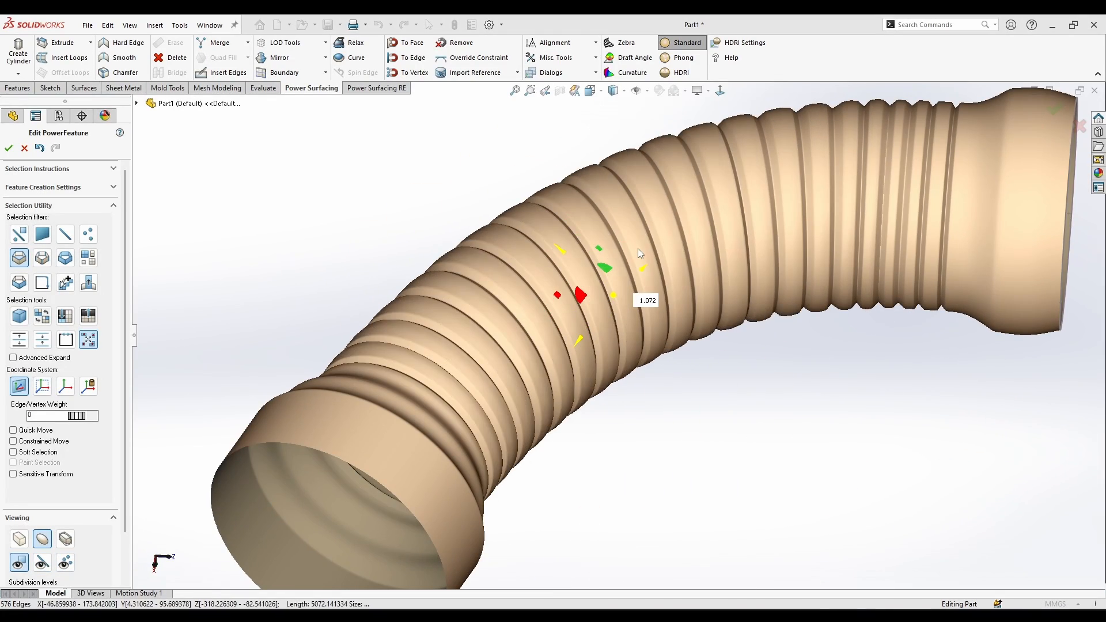
{"action": "left_click_drag", "start_coordinate": [638, 249], "coordinate": [651, 309]}
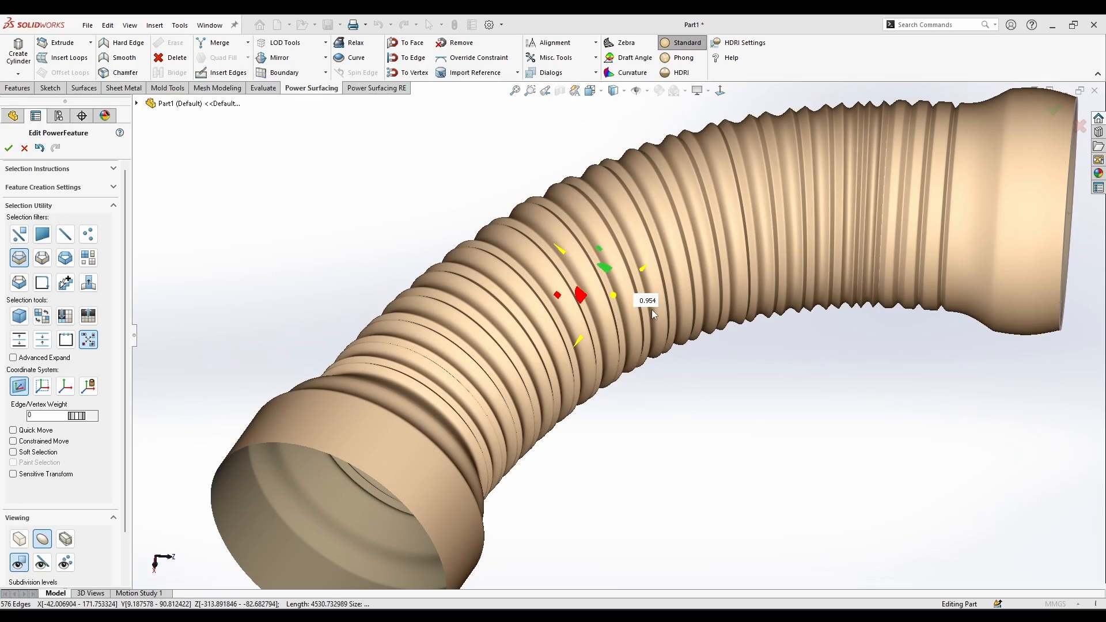
{"action": "left_click", "coordinate": [663, 440]}
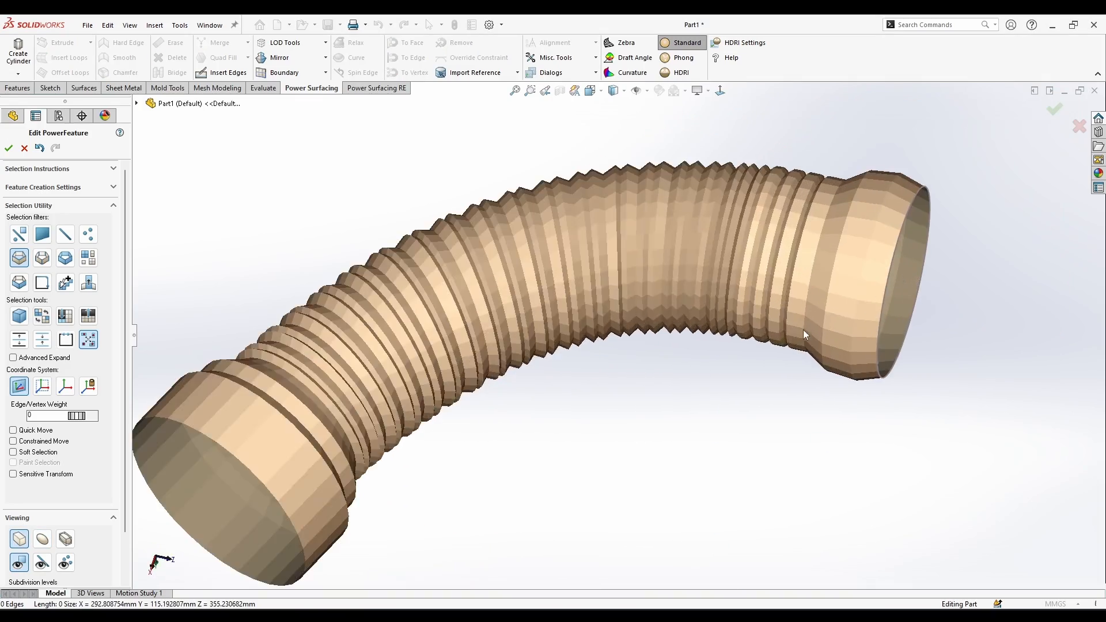
{"action": "middle_click_drag", "start_coordinate": [803, 329], "coordinate": [589, 521]}
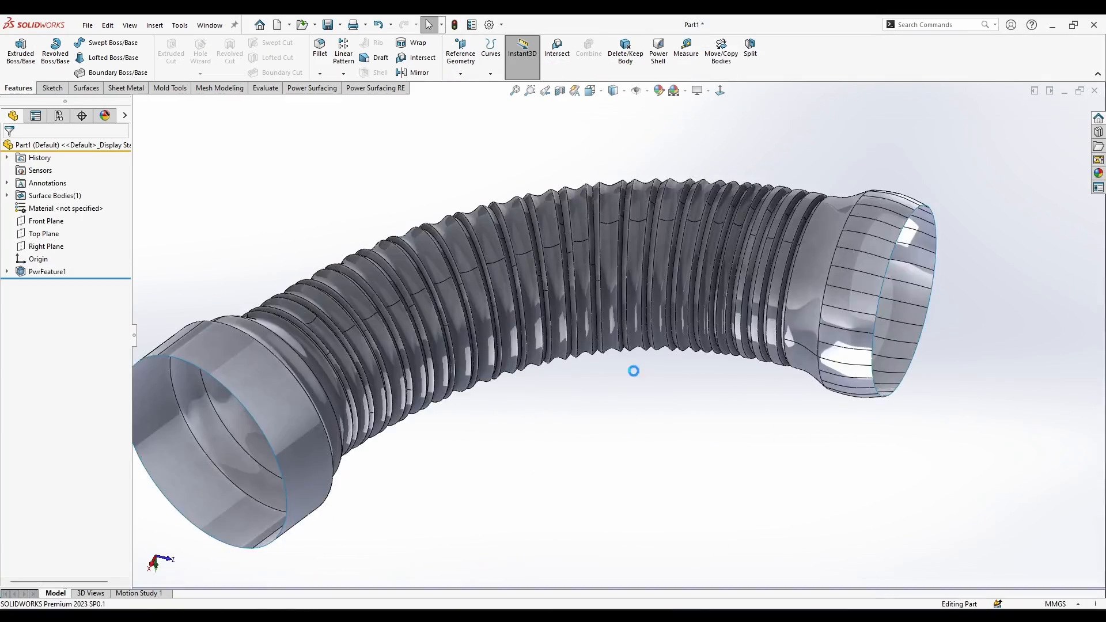
Apply a black appearance from the appearance library to the ribbed pipe
{"action": "scroll", "coordinate": [632, 370], "scroll_direction": "up", "scroll_amount": 1}
{"action": "middle_click_drag", "start_coordinate": [632, 370], "coordinate": [548, 305]}
{"action": "left_click", "coordinate": [698, 91]}
{"action": "left_click", "coordinate": [749, 119]}
{"action": "left_click", "coordinate": [1098, 172]}
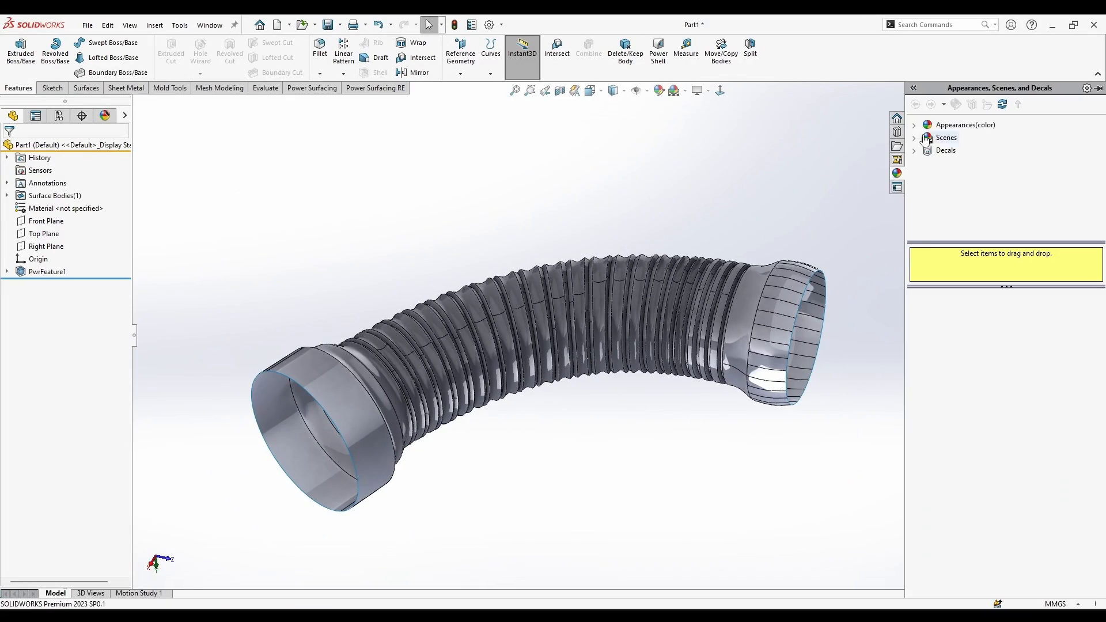
{"action": "double_click", "coordinate": [953, 125]}
{"action": "double_click", "coordinate": [951, 137]}
{"action": "left_click", "coordinate": [978, 164]}
{"action": "left_click_drag", "start_coordinate": [953, 501], "coordinate": [725, 346]}
Change the scene to Plain White
{"action": "middle_click_drag", "start_coordinate": [461, 409], "coordinate": [499, 450]}
{"action": "scroll", "coordinate": [499, 450], "scroll_direction": "down", "scroll_amount": 1}
{"action": "left_click", "coordinate": [685, 90]}
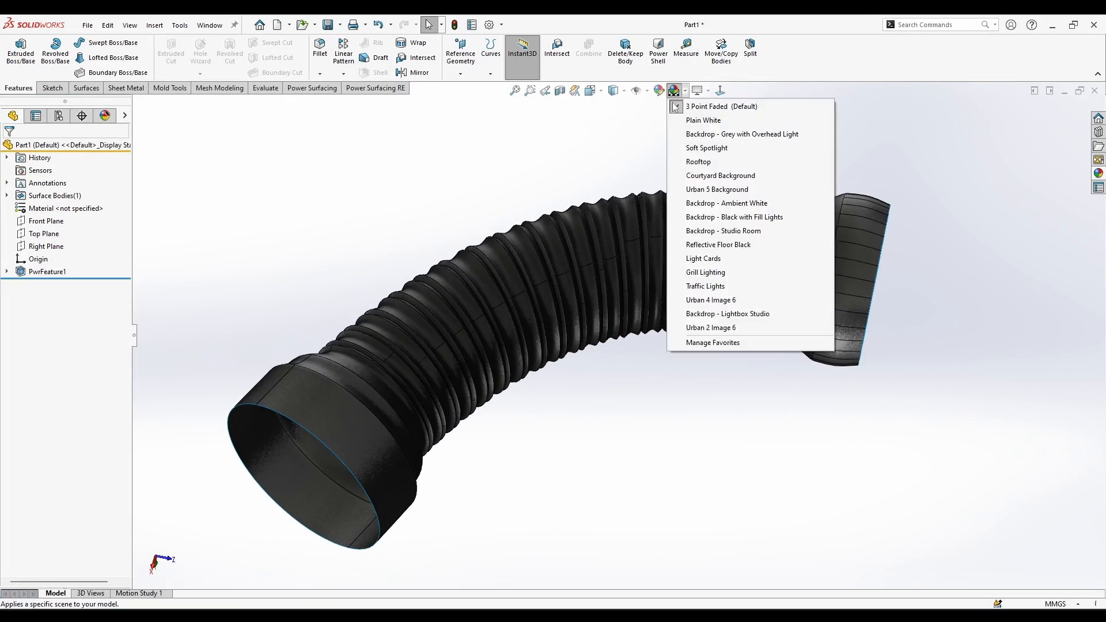
{"action": "left_click", "coordinate": [704, 119]}
Apply another dark appearance from the library to the pipe's whole body
{"action": "mouse_move", "coordinate": [519, 392]}
{"action": "middle_mouse_down"}
{"action": "mouse_move", "coordinate": [439, 362]}
{"action": "mouse_move", "coordinate": [545, 394]}
{"action": "mouse_move", "coordinate": [533, 383]}
{"action": "middle_mouse_up"}
{"action": "left_click", "coordinate": [1099, 173]}
{"action": "left_click_drag", "start_coordinate": [951, 417], "coordinate": [764, 253]}
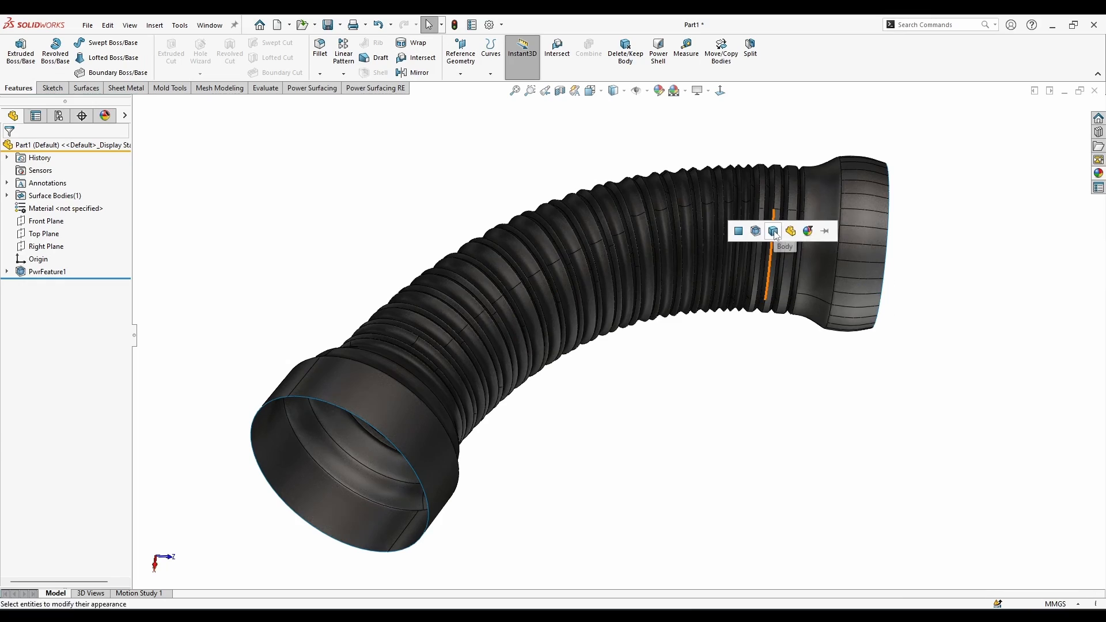
{"action": "left_click", "coordinate": [773, 230]}
{"action": "middle_click_drag", "start_coordinate": [536, 391], "coordinate": [530, 418]}
Turn on shadows and display the pipe shaded without edges
{"action": "left_click", "coordinate": [698, 90]}
{"action": "middle_click_drag", "start_coordinate": [346, 248], "coordinate": [360, 202]}
{"action": "left_click", "coordinate": [613, 90]}
{"action": "left_click", "coordinate": [614, 120]}
{"action": "mouse_move", "coordinate": [587, 168]}
{"action": "middle_mouse_down"}
{"action": "mouse_move", "coordinate": [543, 196]}
{"action": "mouse_move", "coordinate": [626, 536]}
{"action": "mouse_move", "coordinate": [635, 369]}
{"action": "mouse_move", "coordinate": [440, 170]}
{"action": "mouse_move", "coordinate": [417, 178]}
{"action": "middle_mouse_up"}
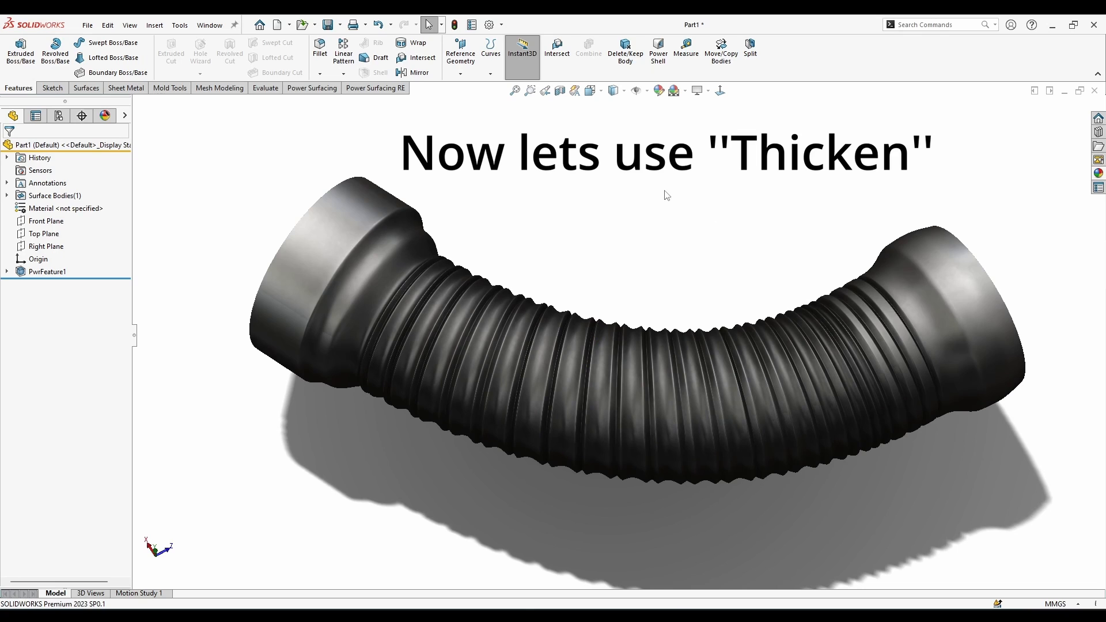
Try to thicken the PwrFeature1 surface by 2 mm, and cancel the command
{"action": "left_click", "coordinate": [85, 87]}
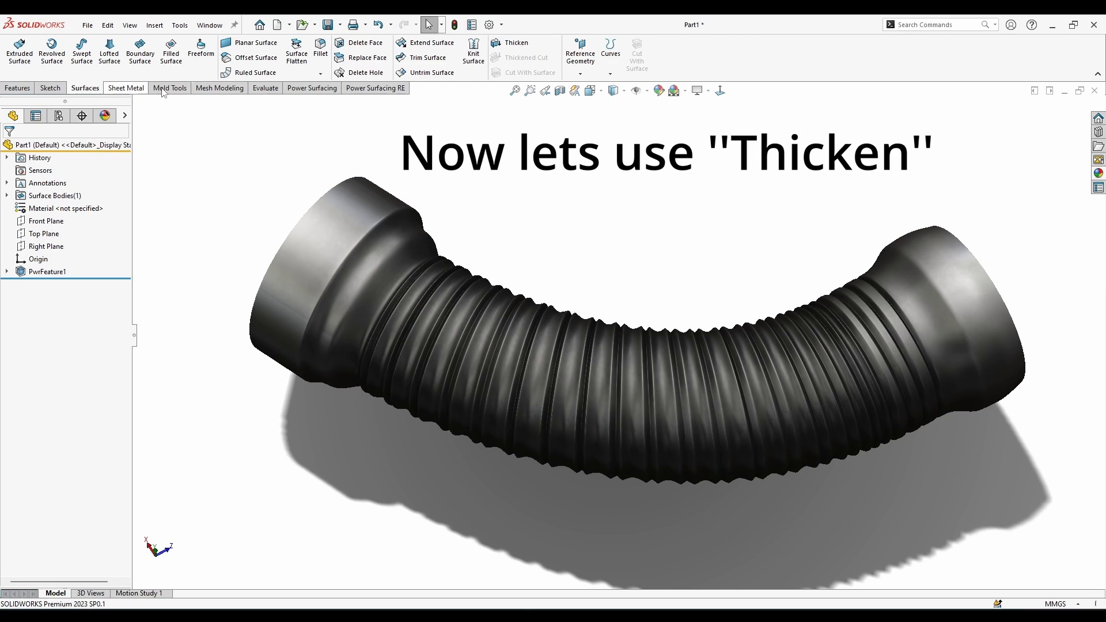
{"action": "left_click", "coordinate": [517, 43]}
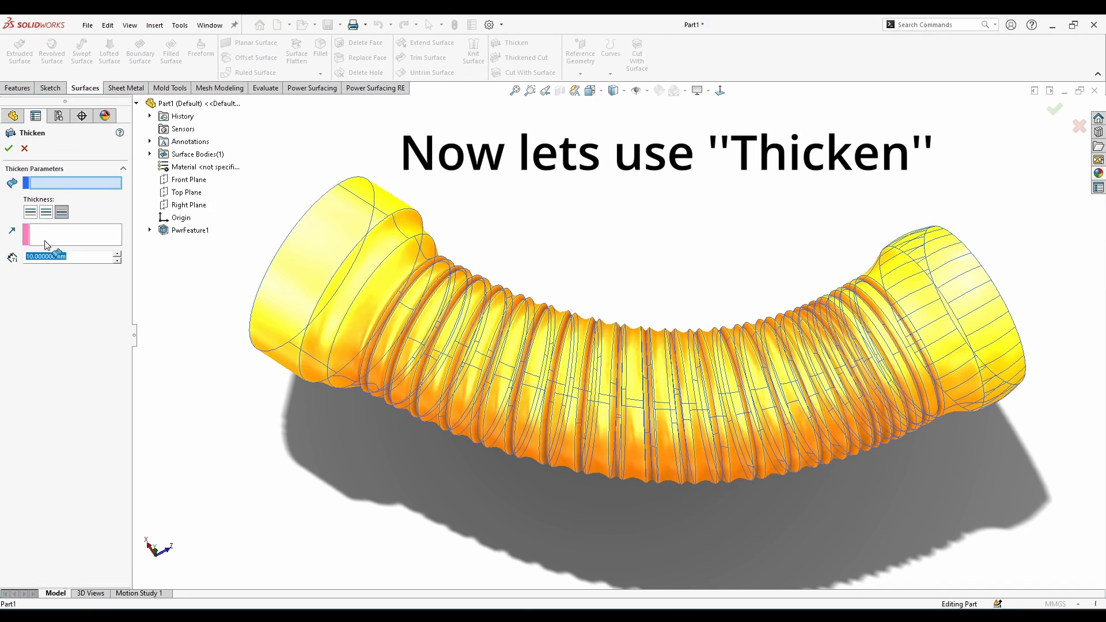
{"action": "type", "text": "2"}
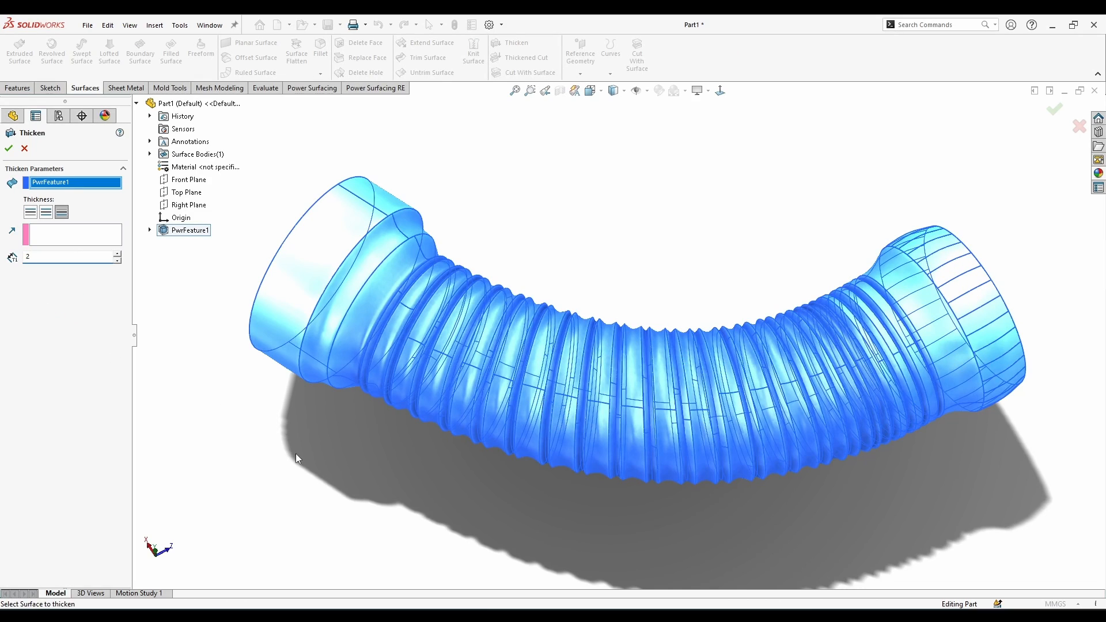
{"action": "middle_click_drag", "start_coordinate": [421, 432], "coordinate": [375, 514]}
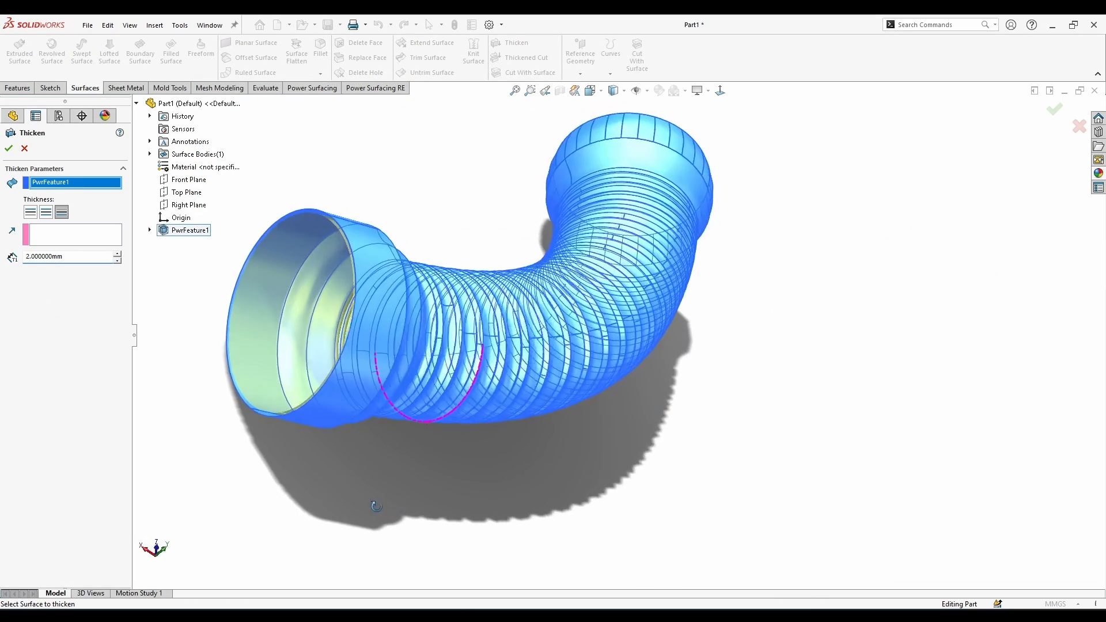
{"action": "middle_click_drag", "start_coordinate": [401, 462], "coordinate": [484, 507]}
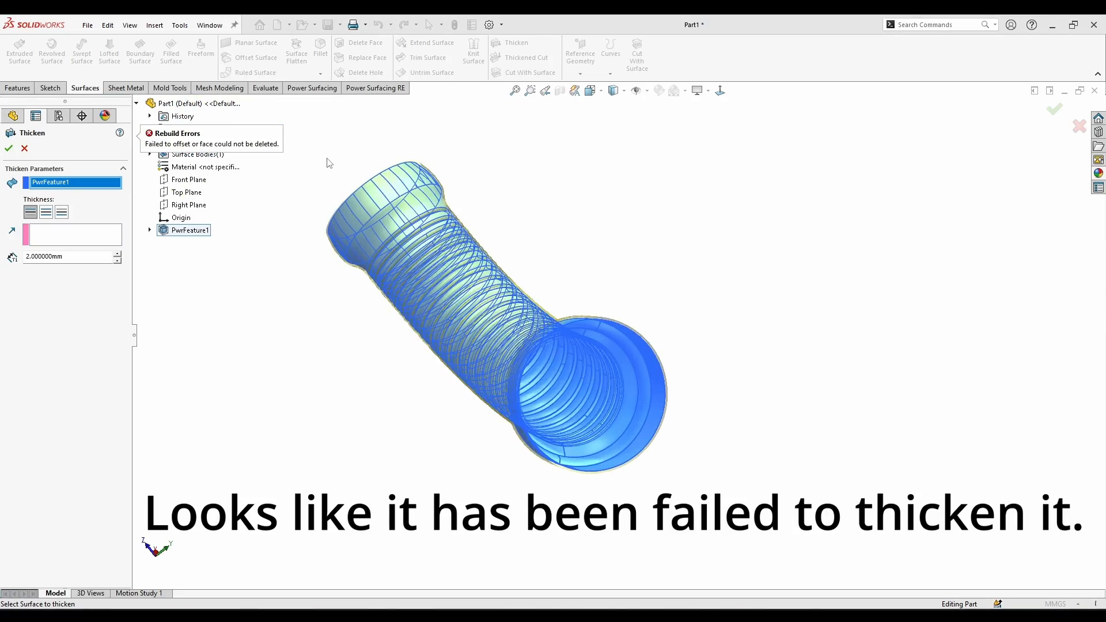
{"action": "middle_click_drag", "start_coordinate": [327, 163], "coordinate": [309, 343]}
{"action": "scroll", "coordinate": [714, 514], "scroll_direction": "down", "scroll_amount": 2}
{"action": "middle_click_drag", "start_coordinate": [714, 514], "coordinate": [651, 562], "text": "ctrl"}
{"action": "scroll", "coordinate": [616, 364], "scroll_direction": "up", "scroll_amount": 1}
{"action": "left_click", "coordinate": [25, 149]}
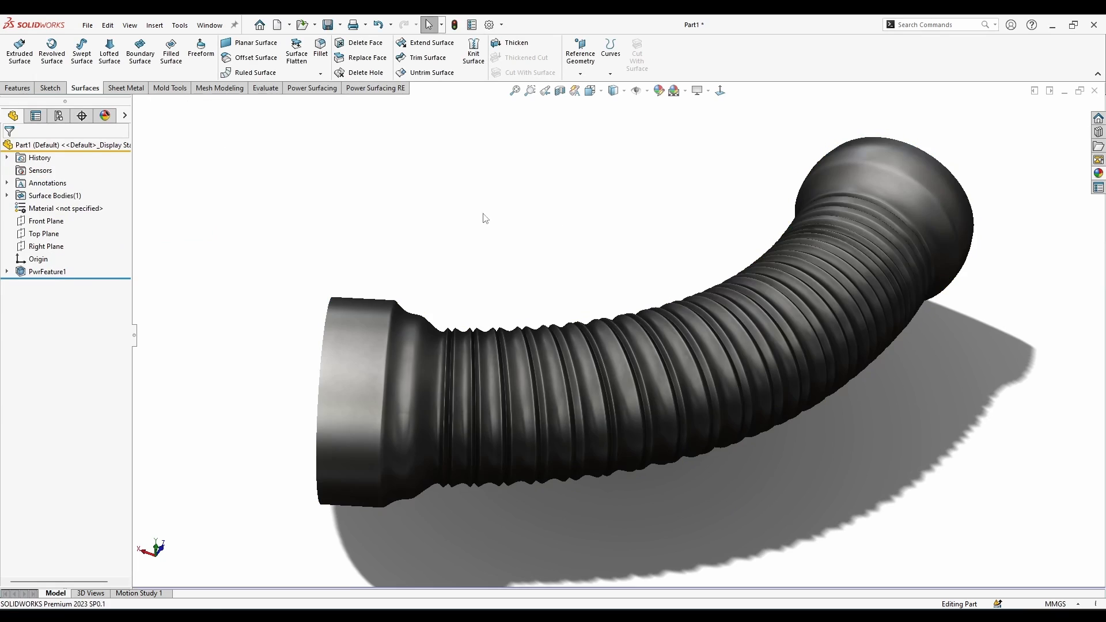
{"action": "middle_click_drag", "start_coordinate": [646, 223], "coordinate": [531, 394]}
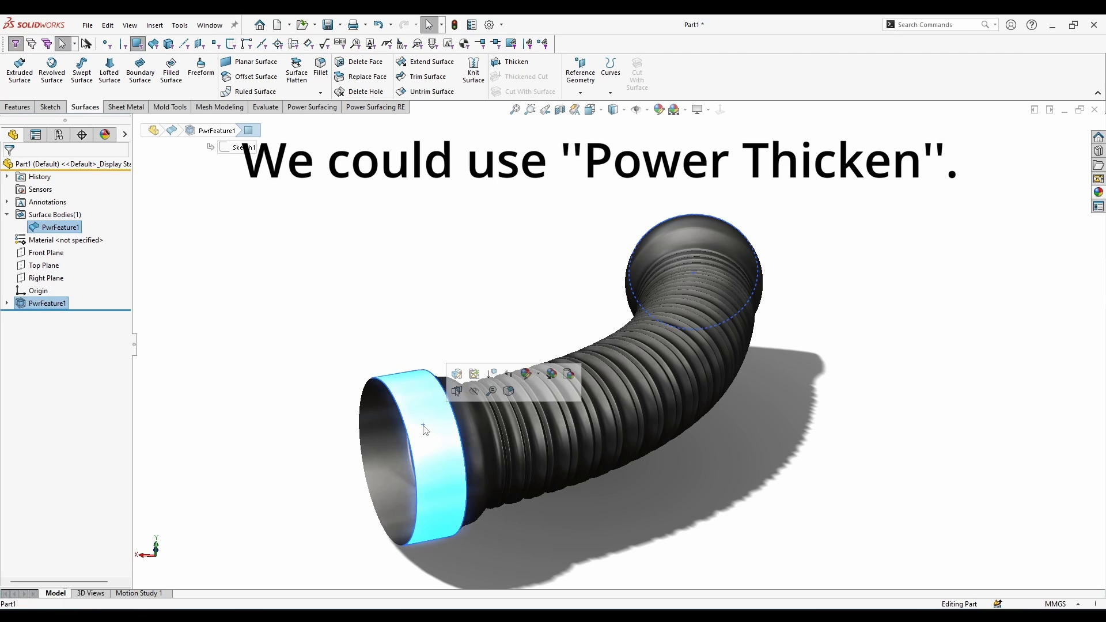
Power Thicken the pipe surface from its end collar face by 2 mm, with the percentage options at 1% and 60%
{"action": "middle_click_drag", "start_coordinate": [410, 403], "coordinate": [429, 384]}
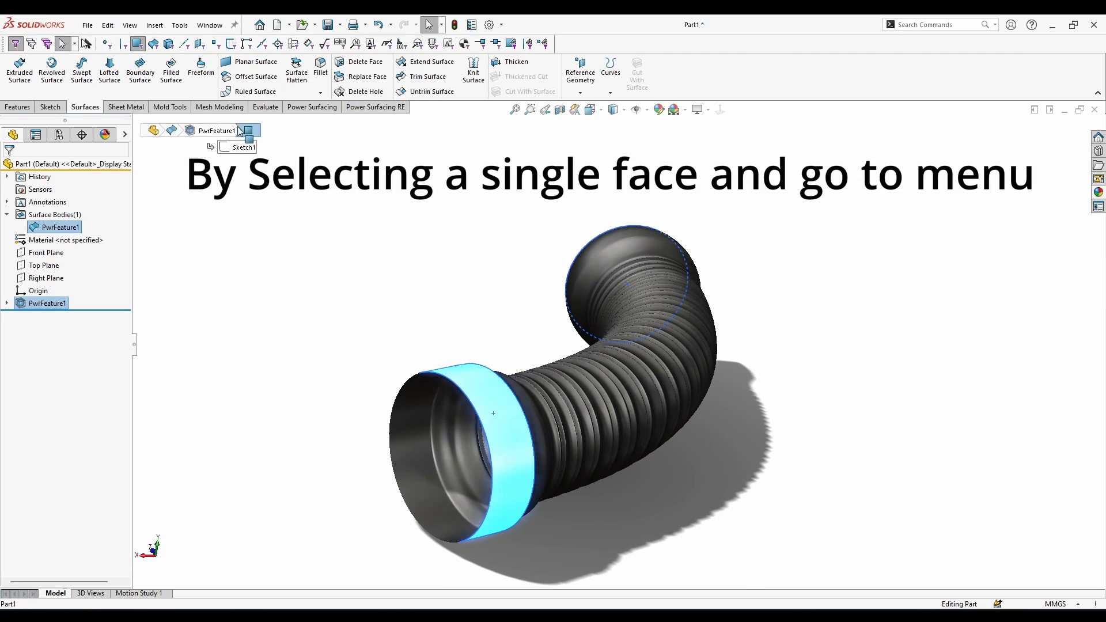
{"action": "left_click", "coordinate": [179, 26]}
{"action": "left_click", "coordinate": [351, 95]}
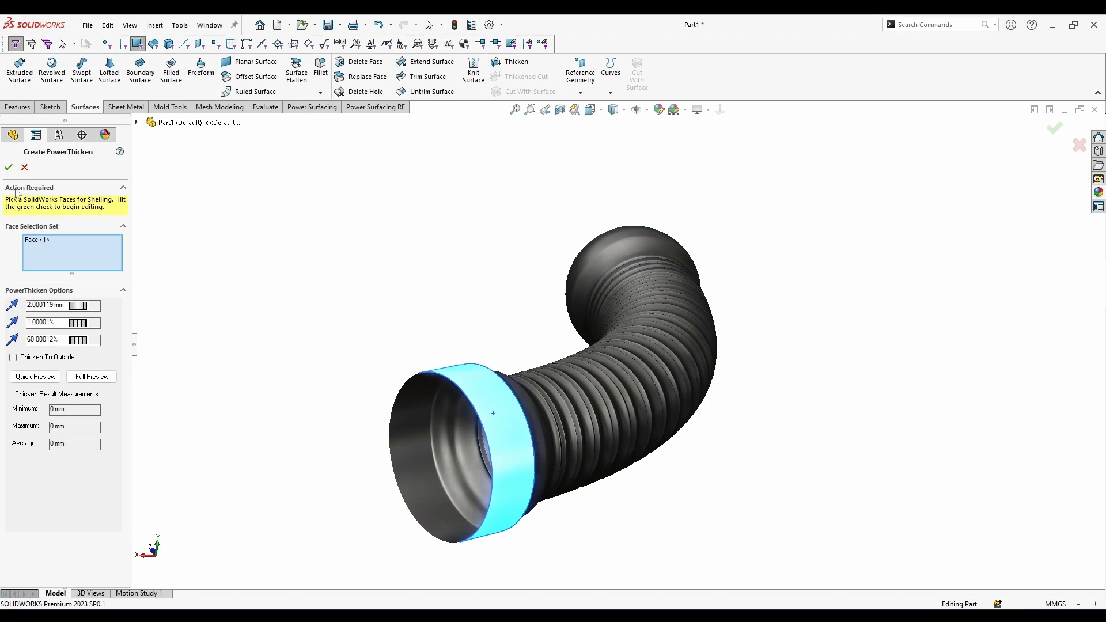
{"action": "left_click", "coordinate": [10, 170]}
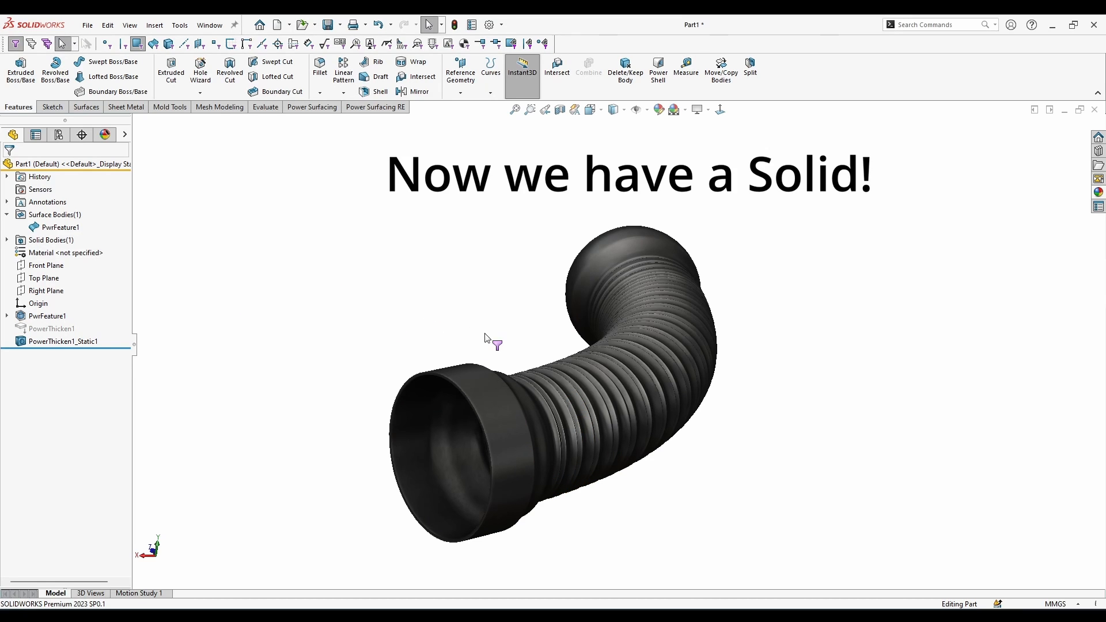
Hide the PwrFeature1 surface body so only the thickened solid is displayed
{"action": "middle_click_drag", "start_coordinate": [485, 339], "coordinate": [530, 319]}
{"action": "scroll", "coordinate": [626, 454], "scroll_direction": "down", "scroll_amount": 6}
{"action": "middle_click_drag", "start_coordinate": [627, 455], "coordinate": [641, 477]}
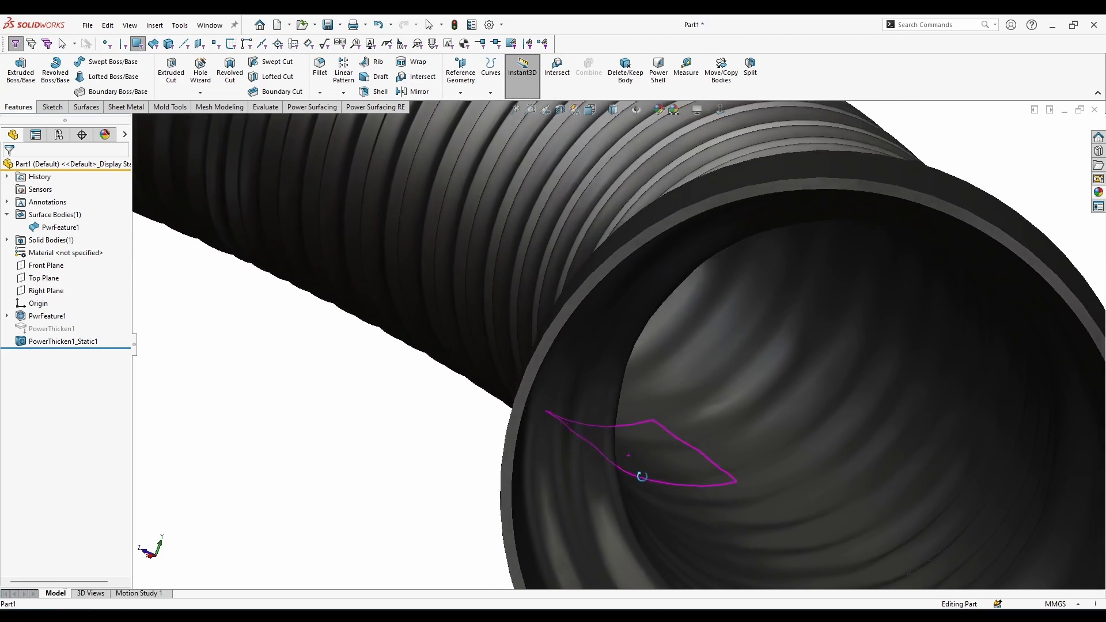
{"action": "left_click_drag", "start_coordinate": [641, 477], "coordinate": [648, 392]}
{"action": "scroll", "coordinate": [649, 387], "scroll_direction": "up", "scroll_amount": 6}
{"action": "middle_click_drag", "start_coordinate": [649, 387], "coordinate": [571, 410]}
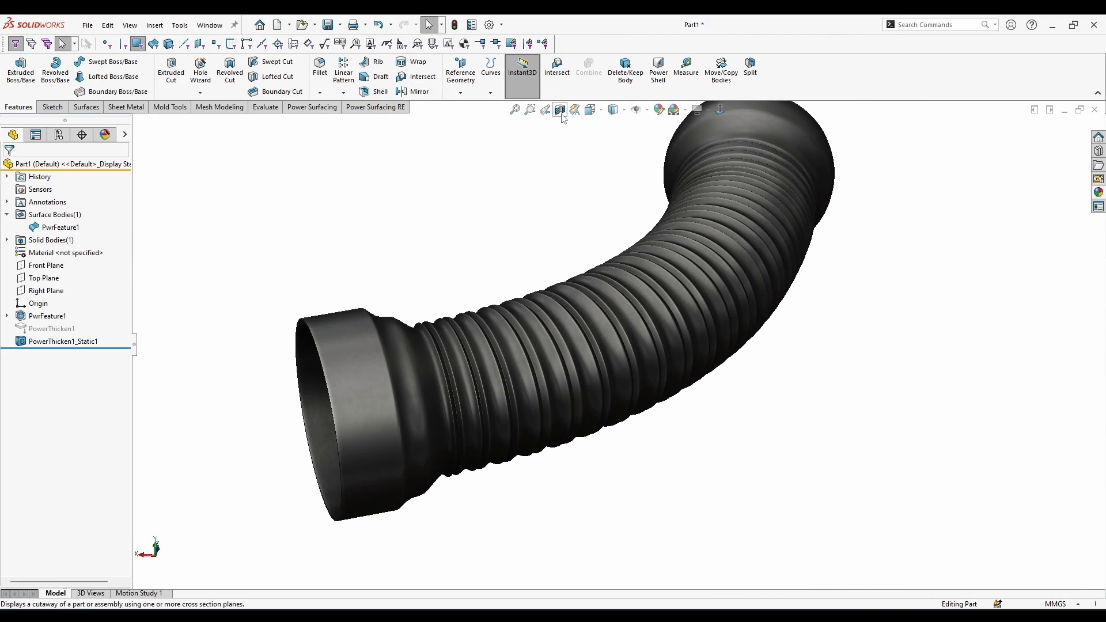
{"action": "right_click", "coordinate": [41, 228]}
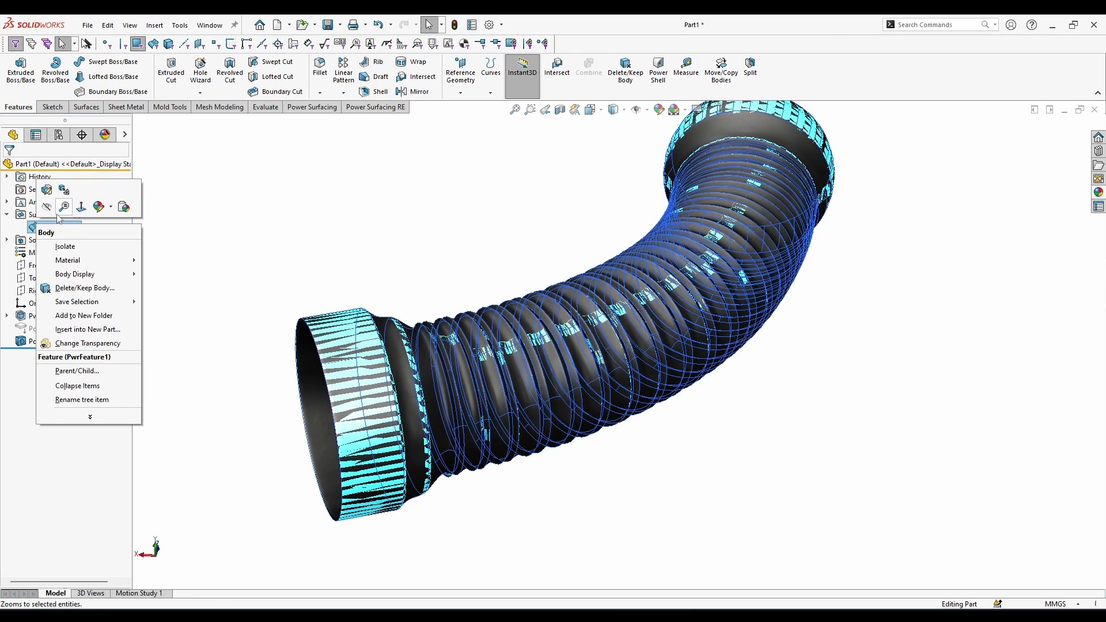
{"action": "left_click", "coordinate": [48, 207]}
{"action": "left_click", "coordinate": [293, 229]}
Examine the wall thickness in a Front Plane section view, tilting and shifting the cutting plane, and close the section
{"action": "scroll", "coordinate": [374, 259], "scroll_direction": "up", "scroll_amount": 3}
{"action": "middle_click_drag", "start_coordinate": [381, 269], "coordinate": [625, 297]}
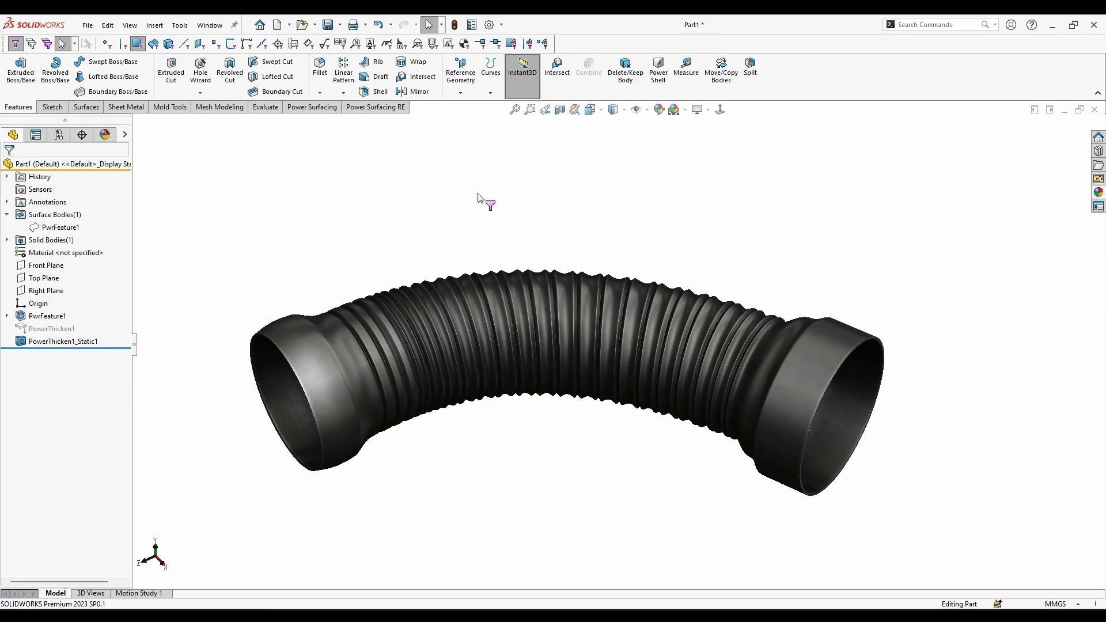
{"action": "left_click", "coordinate": [560, 110]}
{"action": "left_click_drag", "start_coordinate": [337, 515], "coordinate": [365, 520]}
{"action": "left_click_drag", "start_coordinate": [340, 521], "coordinate": [507, 377]}
{"action": "scroll", "coordinate": [507, 374], "scroll_direction": "down", "scroll_amount": 4}
{"action": "middle_click_drag", "start_coordinate": [506, 374], "coordinate": [403, 323]}
{"action": "scroll", "coordinate": [397, 317], "scroll_direction": "up", "scroll_amount": 2}
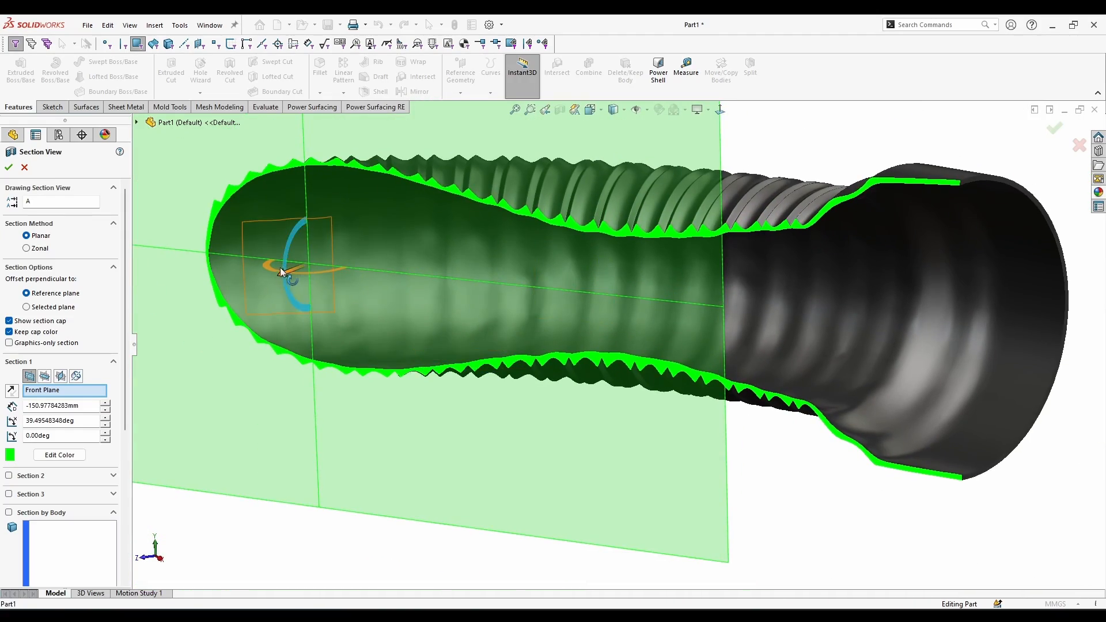
{"action": "left_click_drag", "start_coordinate": [280, 268], "coordinate": [214, 403]}
{"action": "scroll", "coordinate": [484, 373], "scroll_direction": "up", "scroll_amount": 4}
{"action": "middle_click_drag", "start_coordinate": [486, 374], "coordinate": [470, 414]}
{"action": "left_click_drag", "start_coordinate": [356, 338], "coordinate": [255, 409]}
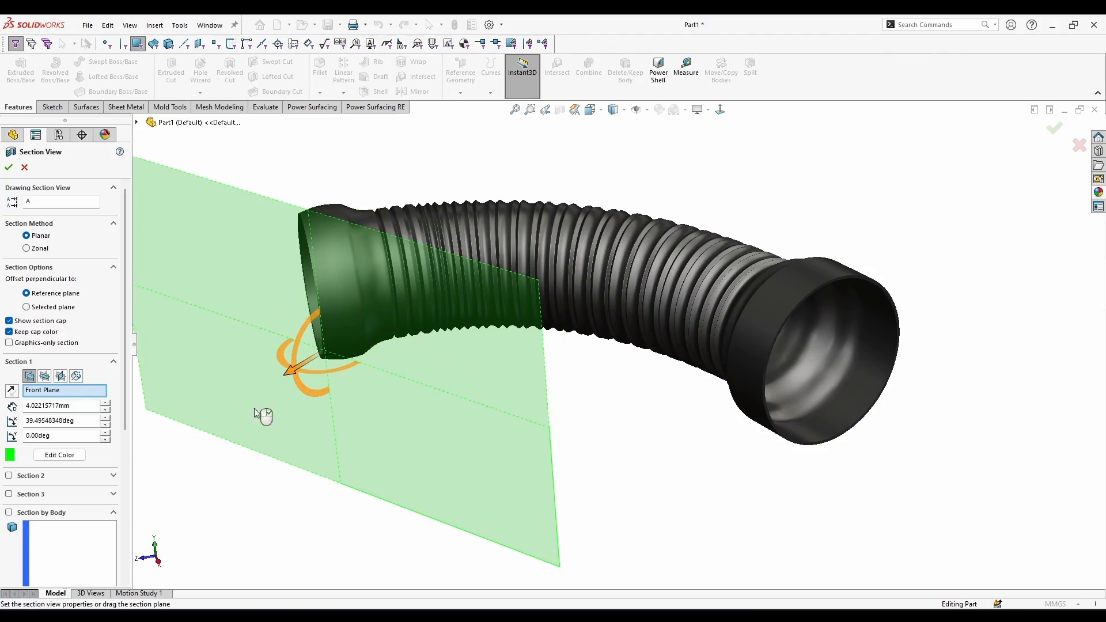
{"action": "left_click", "coordinate": [25, 168]}
Examine the pipe lengthwise with a Front Plane section rotated to about 275 degrees, and close the section
{"action": "middle_click_drag", "start_coordinate": [514, 427], "coordinate": [667, 365]}
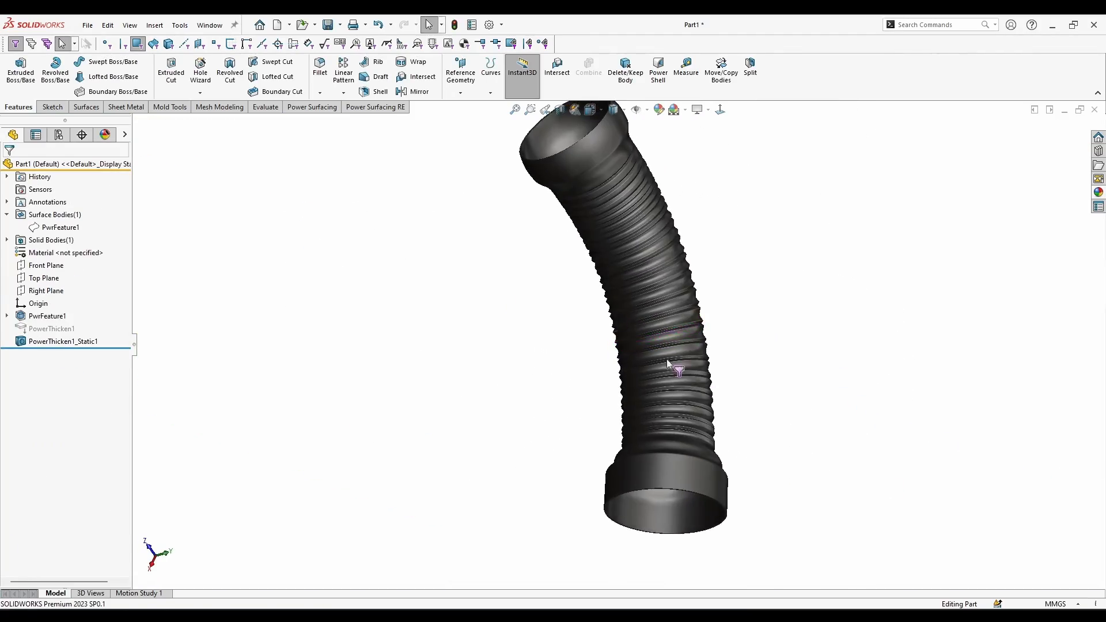
{"action": "scroll", "coordinate": [656, 265], "scroll_direction": "down", "scroll_amount": 5}
{"action": "scroll", "coordinate": [520, 286], "scroll_direction": "up", "scroll_amount": 6}
{"action": "middle_click_drag", "start_coordinate": [654, 258], "coordinate": [619, 197]}
{"action": "key", "text": "ctrl+7"}
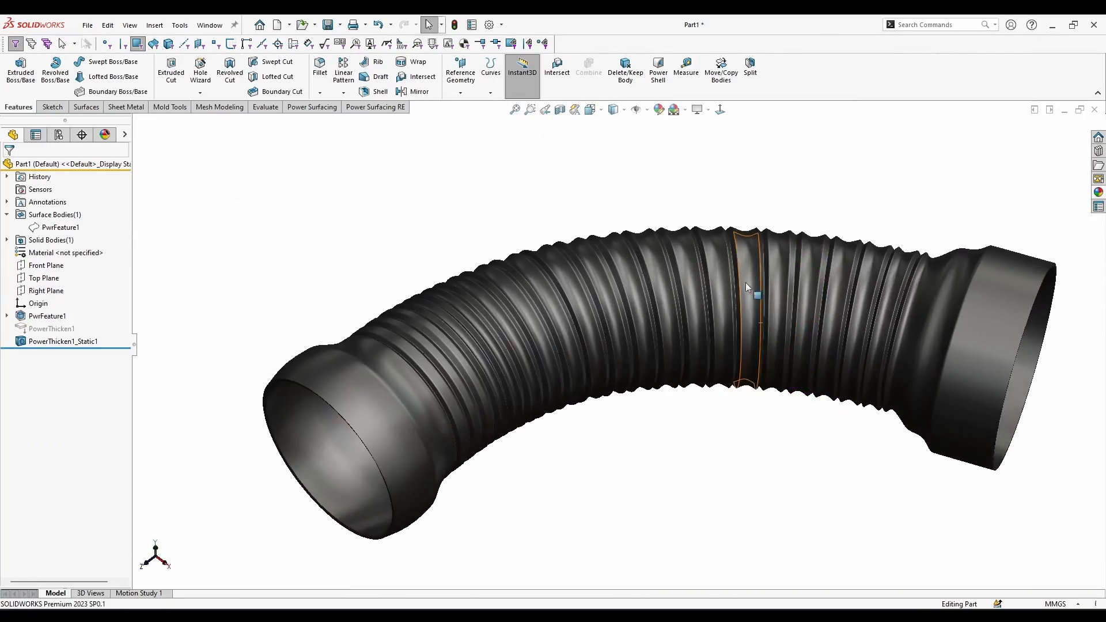
{"action": "left_click", "coordinate": [560, 109]}
{"action": "scroll", "coordinate": [486, 501], "scroll_direction": "down", "scroll_amount": 5}
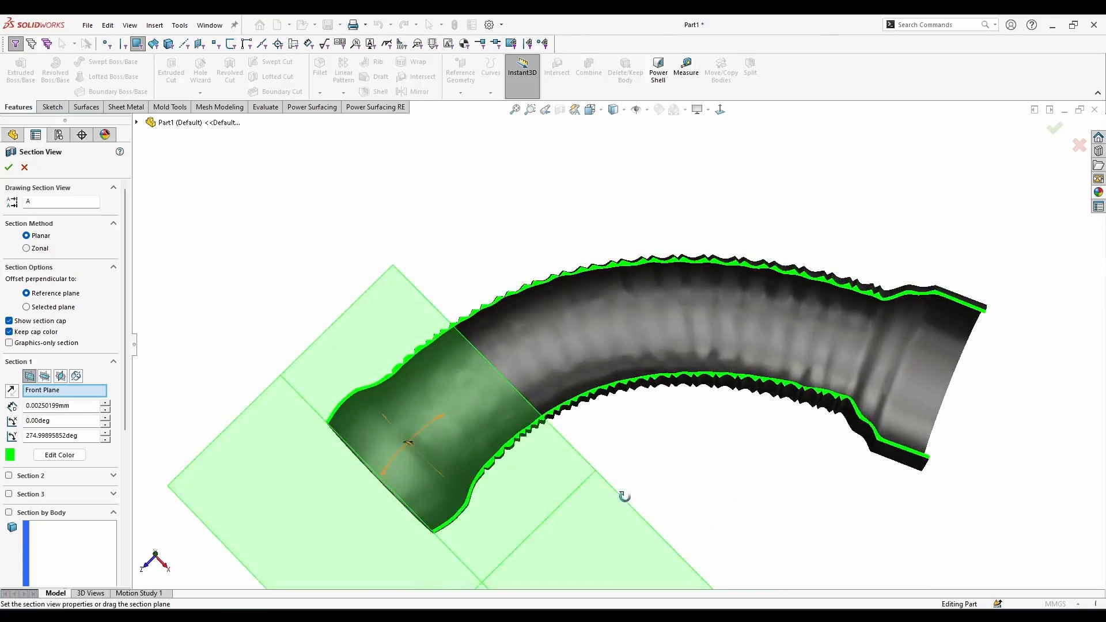
{"action": "middle_click_drag", "start_coordinate": [751, 310], "coordinate": [654, 435]}
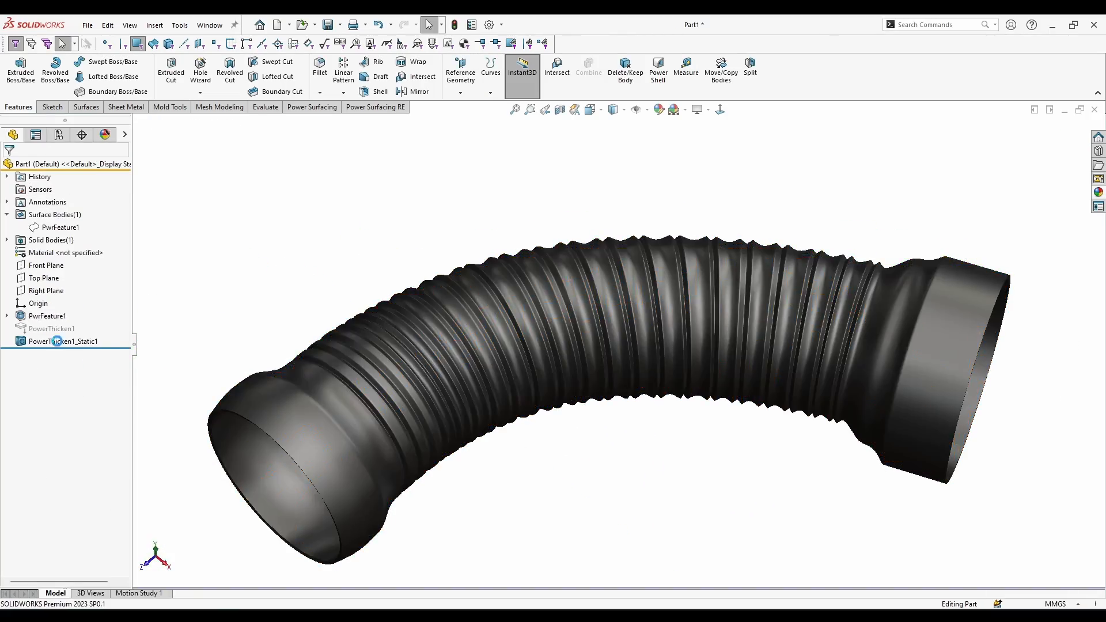
Edit the PowerThicken1 feature to a 5 mm thickness, with the percentage options at 1% and 70%
{"action": "right_click", "coordinate": [69, 314]}
{"action": "key", "text": "Escape"}
{"action": "key", "text": "ctrl+o"}
{"action": "left_click", "coordinate": [1092, 24]}
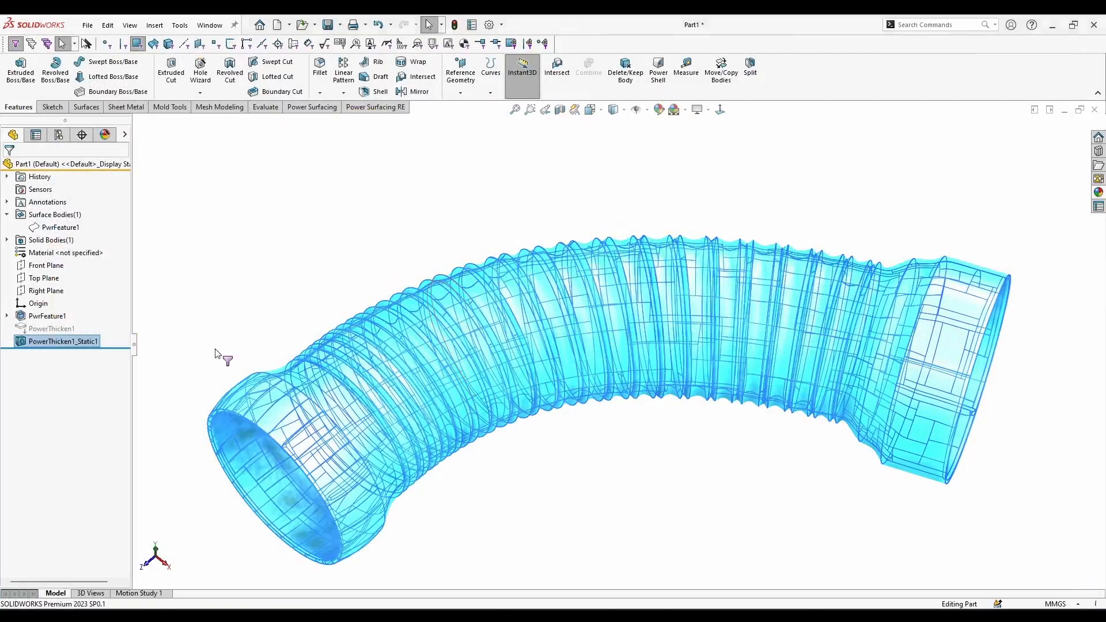
{"action": "right_click", "coordinate": [44, 329]}
{"action": "left_click", "coordinate": [53, 292]}
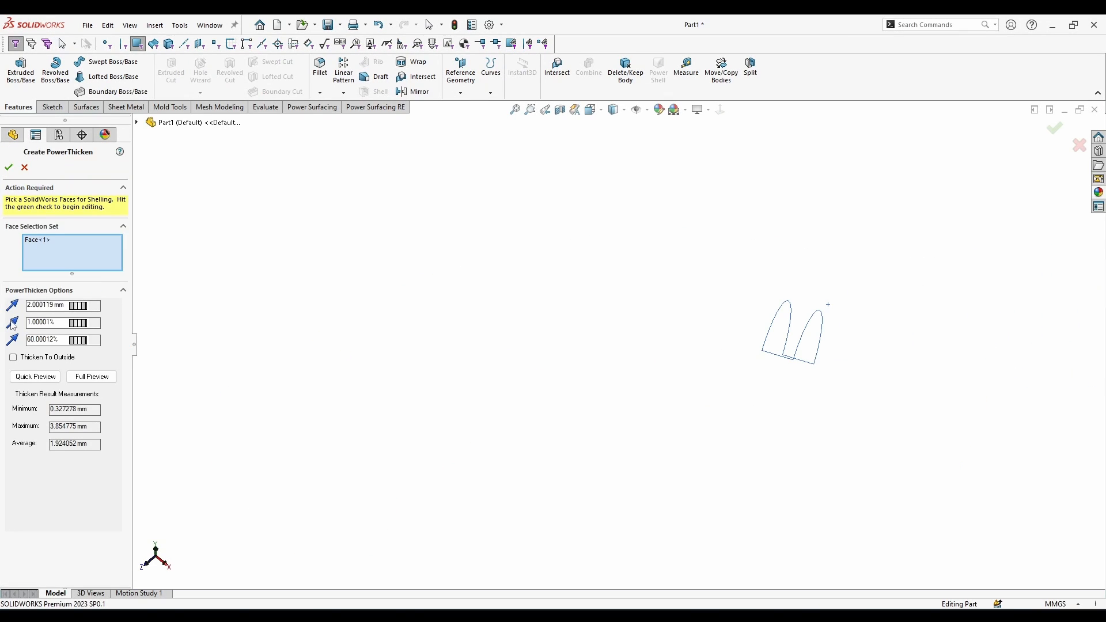
{"action": "left_click", "coordinate": [26, 168]}
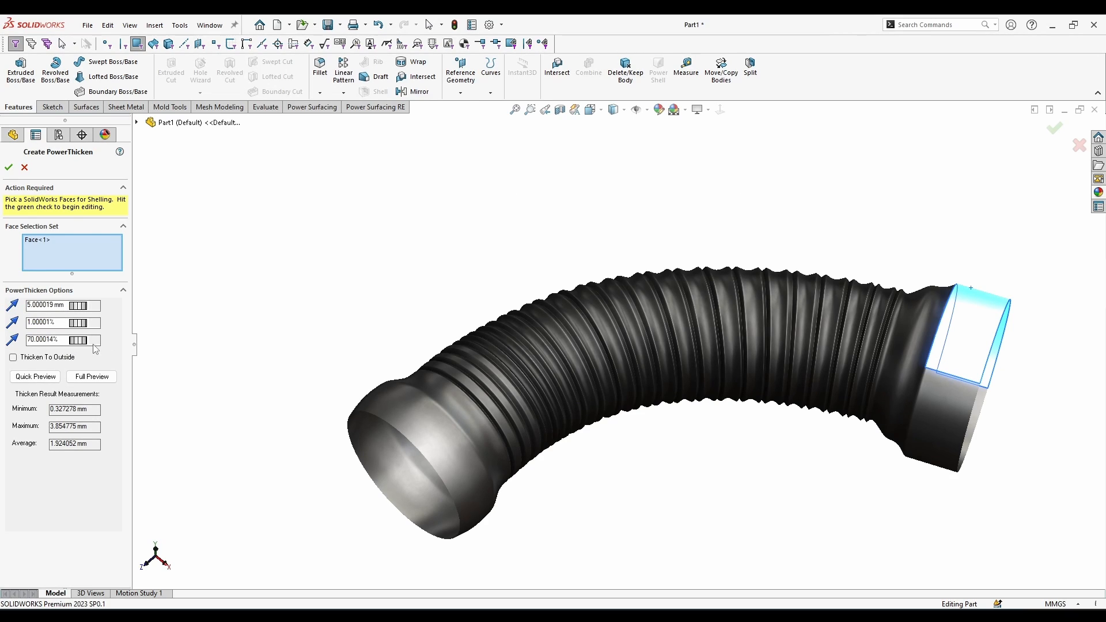
{"action": "left_click", "coordinate": [8, 167]}
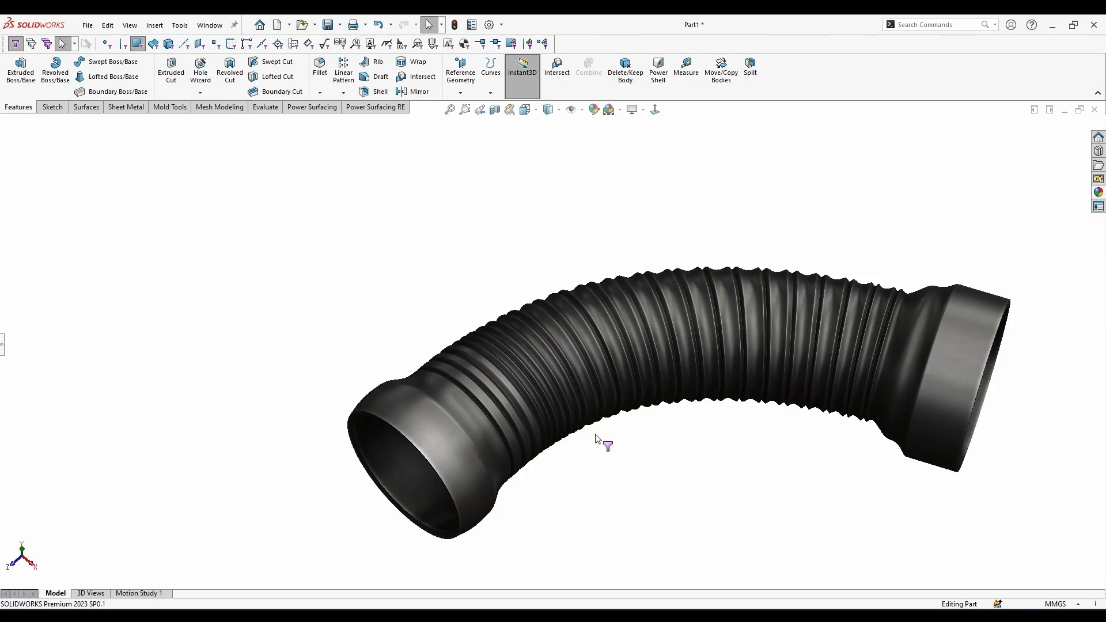
Examine the thicker wall in a Top Plane section view, rotating and offsetting the cutting plane, and close the section
{"action": "left_click", "coordinate": [559, 109]}
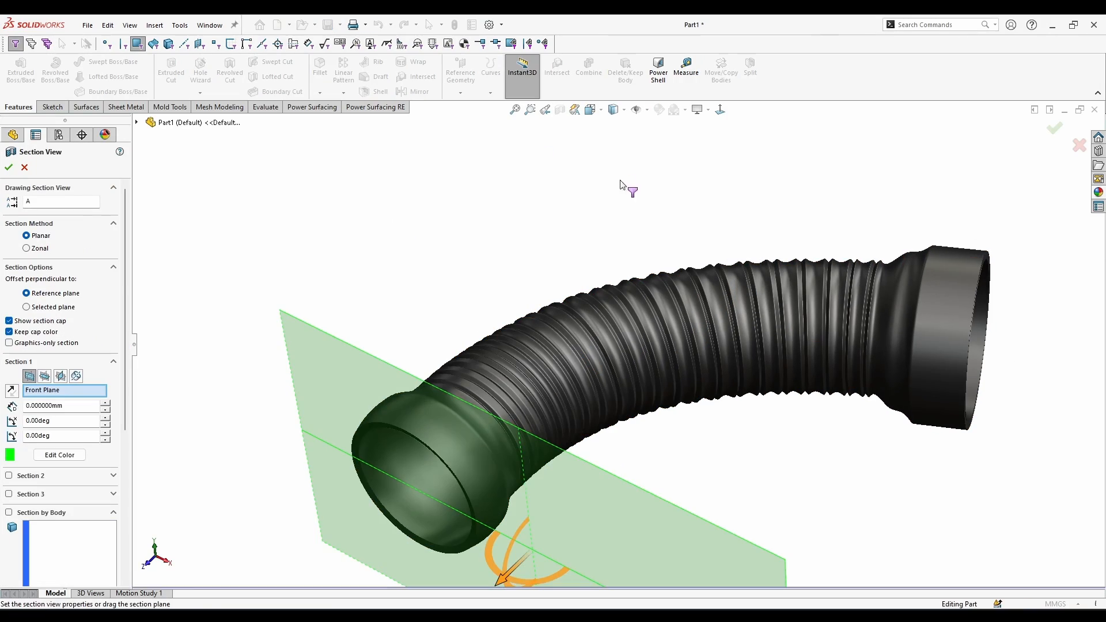
{"action": "left_click", "coordinate": [44, 375]}
{"action": "left_click_drag", "start_coordinate": [699, 396], "coordinate": [738, 377]}
{"action": "scroll", "coordinate": [726, 331], "scroll_direction": "down", "scroll_amount": 5}
{"action": "scroll", "coordinate": [737, 418], "scroll_direction": "up", "scroll_amount": 5}
{"action": "middle_click_drag", "start_coordinate": [801, 432], "coordinate": [728, 451]}
{"action": "scroll", "coordinate": [729, 454], "scroll_direction": "down", "scroll_amount": 4}
{"action": "middle_click_drag", "start_coordinate": [634, 478], "coordinate": [567, 414]}
{"action": "left_click_drag", "start_coordinate": [613, 324], "coordinate": [630, 361]}
{"action": "middle_click_drag", "start_coordinate": [686, 374], "coordinate": [625, 398]}
{"action": "left_click_drag", "start_coordinate": [649, 392], "coordinate": [830, 328]}
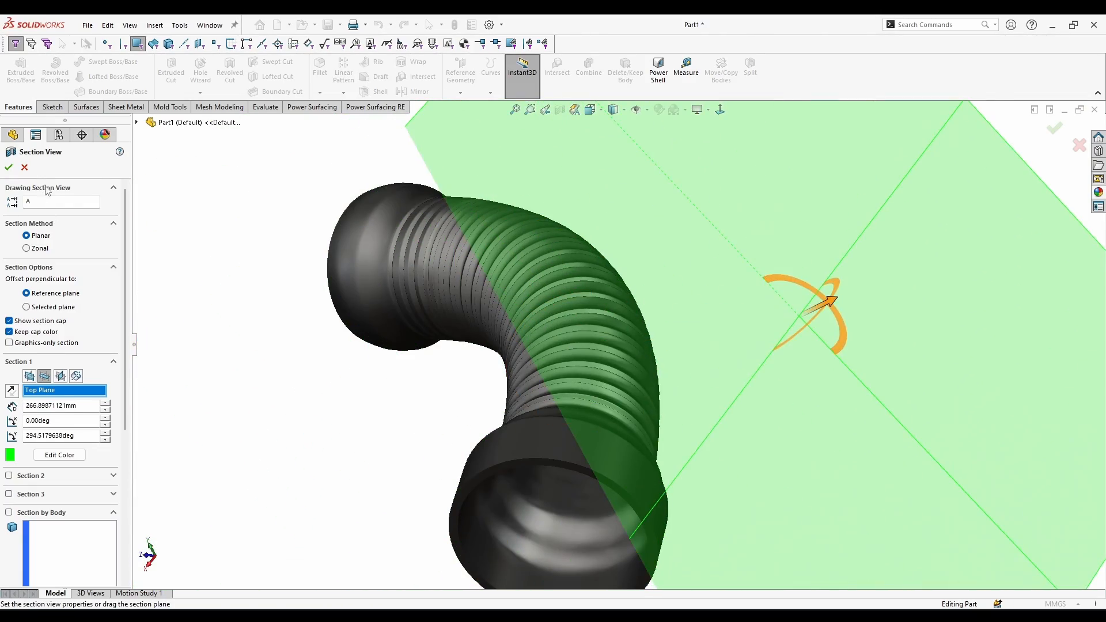
{"action": "left_click", "coordinate": [24, 168]}
Examine the thickened solid pipe from several sides, including its ribs and the rims of both open ends
{"action": "middle_click_drag", "start_coordinate": [472, 277], "coordinate": [576, 369]}
{"action": "scroll", "coordinate": [612, 322], "scroll_direction": "down", "scroll_amount": 2}
{"action": "scroll", "coordinate": [612, 323], "scroll_direction": "up", "scroll_amount": 2}
{"action": "middle_click_drag", "start_coordinate": [749, 369], "coordinate": [641, 415]}
{"action": "right_click", "coordinate": [48, 228]}
{"action": "left_click", "coordinate": [55, 213]}
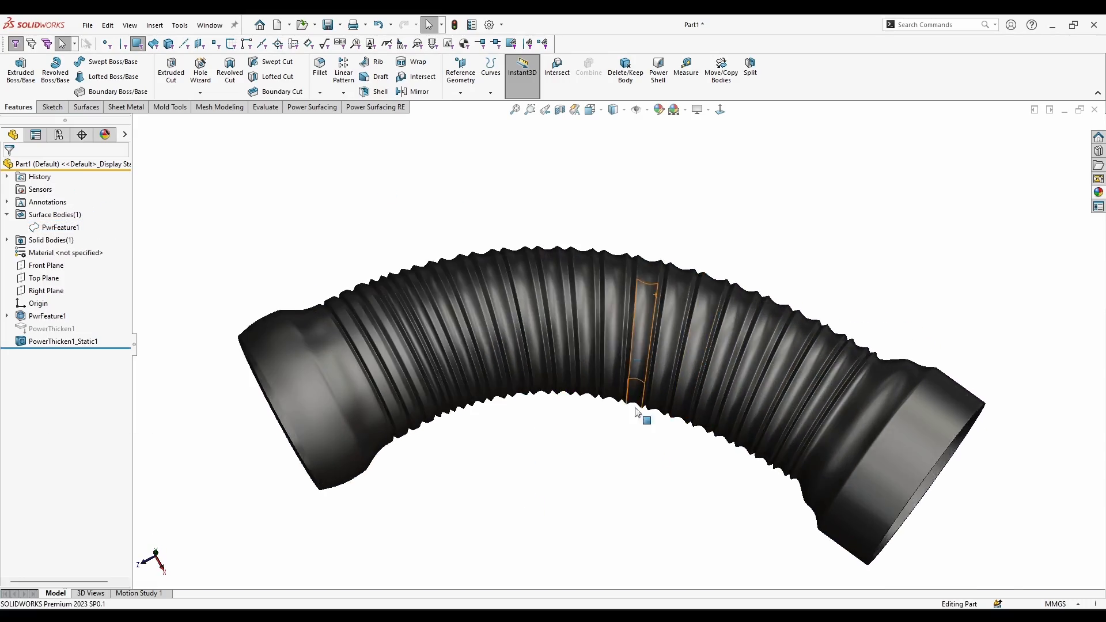
{"action": "scroll", "coordinate": [641, 415], "scroll_direction": "down", "scroll_amount": 5}
{"action": "scroll", "coordinate": [567, 453], "scroll_direction": "up", "scroll_amount": 5}
{"action": "middle_click_drag", "start_coordinate": [567, 453], "coordinate": [649, 313]}
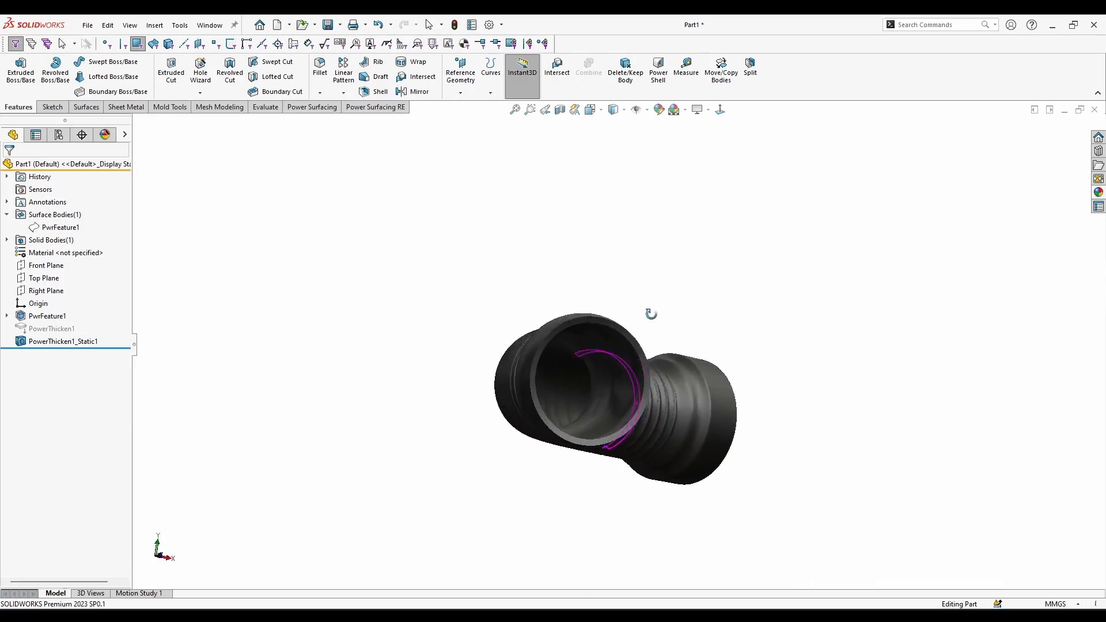
{"action": "scroll", "coordinate": [612, 353], "scroll_direction": "down", "scroll_amount": 5}
{"action": "scroll", "coordinate": [685, 439], "scroll_direction": "up", "scroll_amount": 5}
{"action": "middle_click_drag", "start_coordinate": [685, 439], "coordinate": [732, 412]}
{"action": "scroll", "coordinate": [898, 369], "scroll_direction": "down", "scroll_amount": 5}
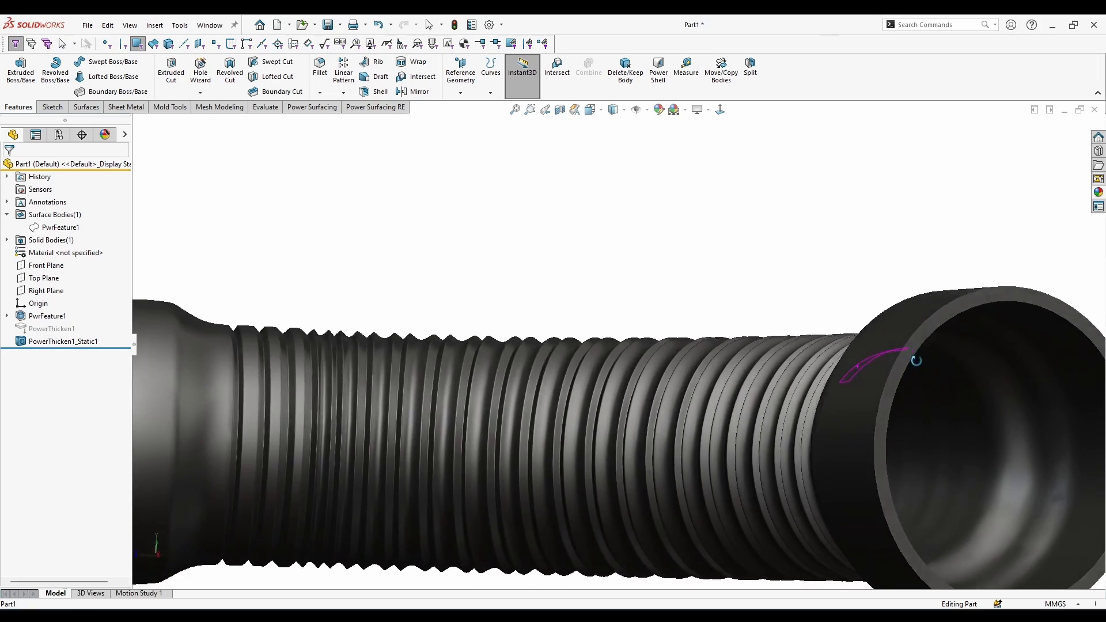
{"action": "middle_click_drag", "start_coordinate": [913, 363], "coordinate": [841, 414]}
{"action": "scroll", "coordinate": [841, 415], "scroll_direction": "up", "scroll_amount": 5}
{"action": "middle_click_drag", "start_coordinate": [841, 415], "coordinate": [699, 474]}
{"action": "middle_click_drag", "start_coordinate": [472, 461], "coordinate": [569, 486]}
{"action": "scroll", "coordinate": [584, 421], "scroll_direction": "up", "scroll_amount": 2}
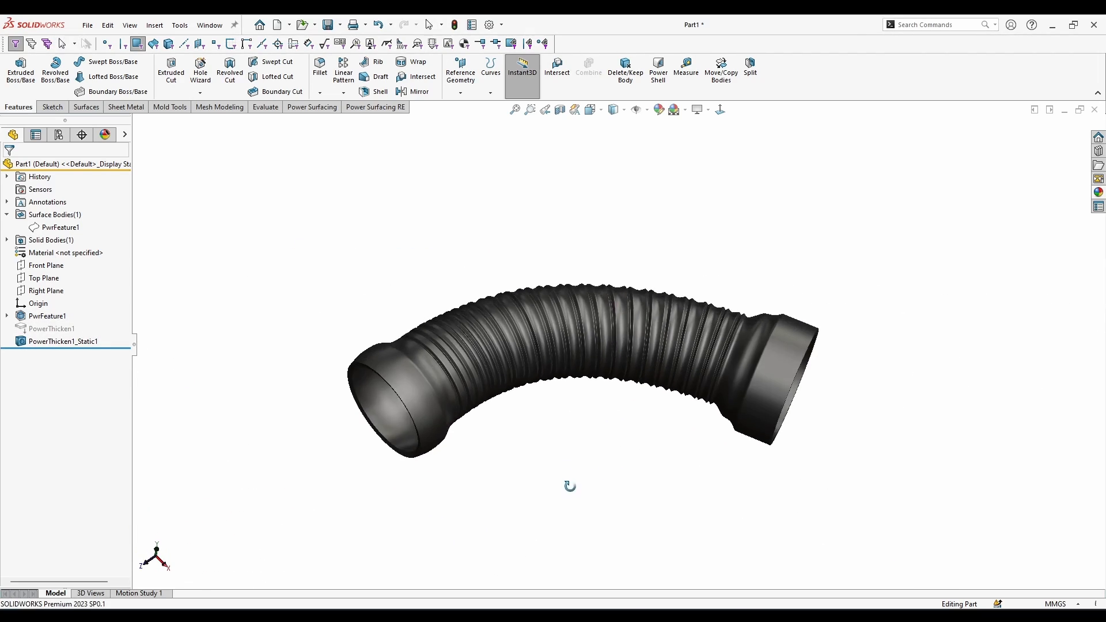
{"action": "scroll", "coordinate": [461, 311], "scroll_direction": "down", "scroll_amount": 3}
{"action": "middle_click_drag", "start_coordinate": [461, 311], "coordinate": [486, 272]}
{"action": "scroll", "coordinate": [732, 498], "scroll_direction": "up", "scroll_amount": 2}
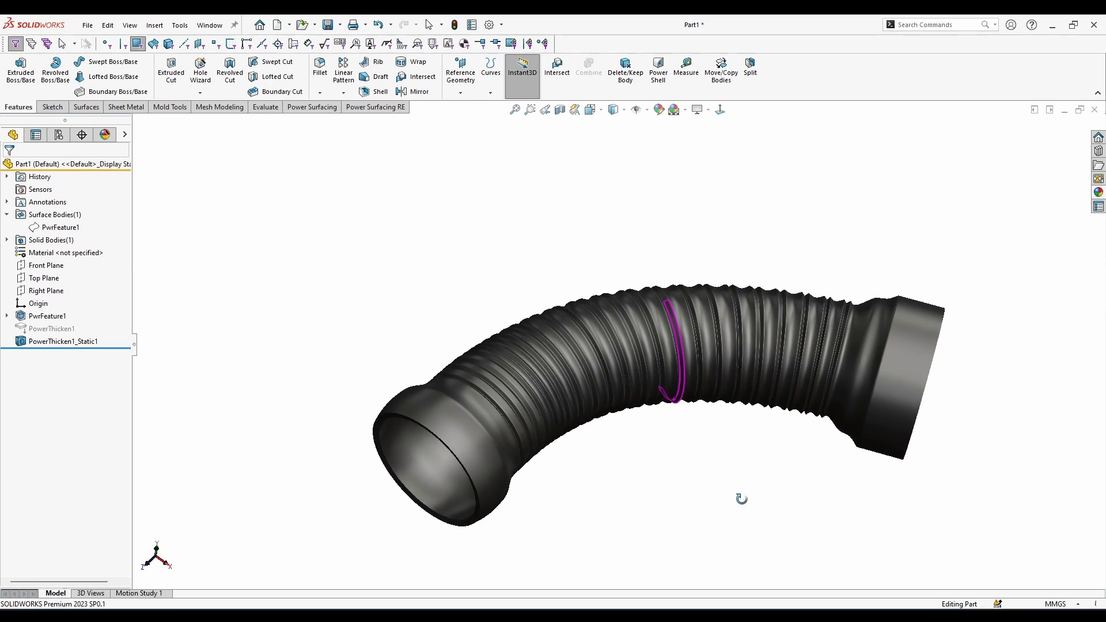
{"action": "middle_click_drag", "start_coordinate": [740, 499], "coordinate": [725, 520]}
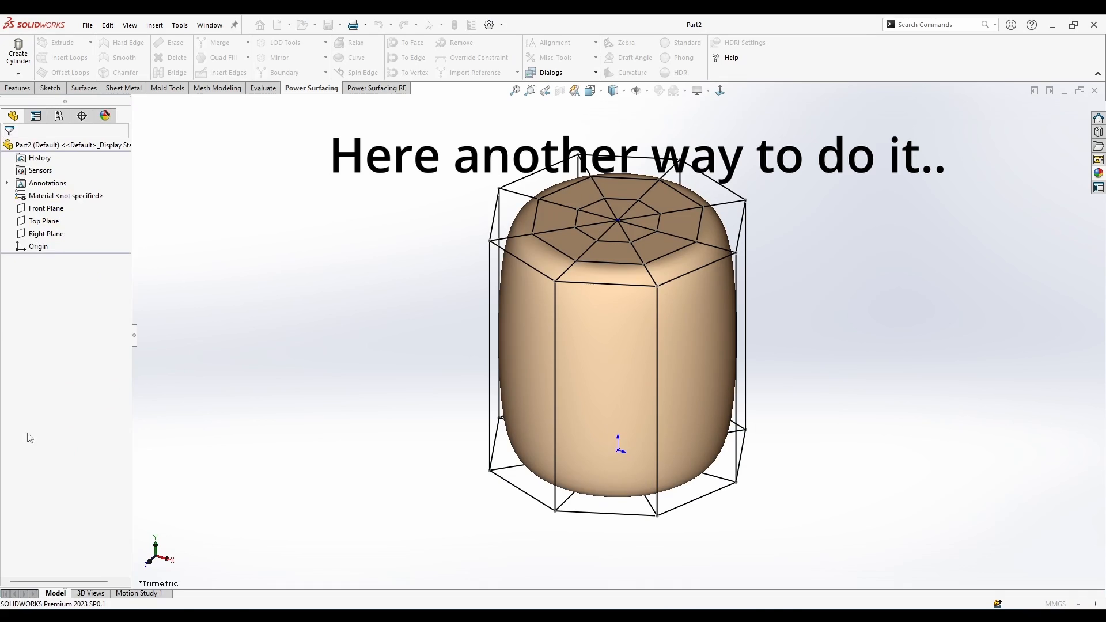
In Part2, display the new SubD cylinder as its control box and delete all end cap faces, keeping the eight side faces
{"action": "left_click", "coordinate": [19, 538]}
{"action": "right_click", "coordinate": [598, 358]}
{"action": "left_click", "coordinate": [703, 339]}
{"action": "left_click", "coordinate": [656, 341]}
{"action": "left_click", "coordinate": [42, 316]}
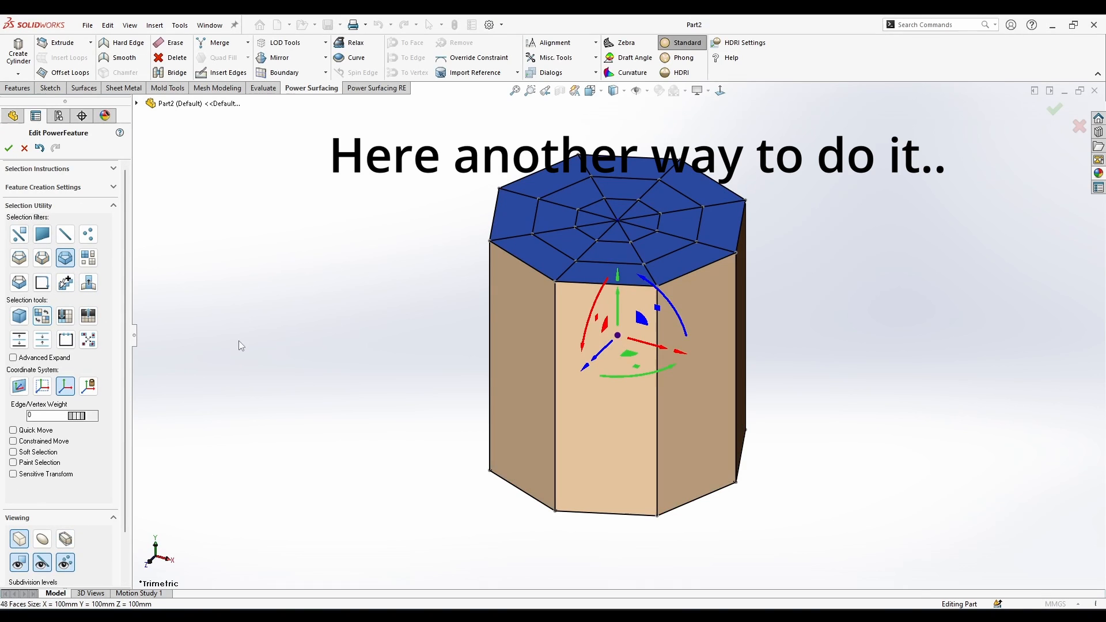
{"action": "key", "text": "Delete"}
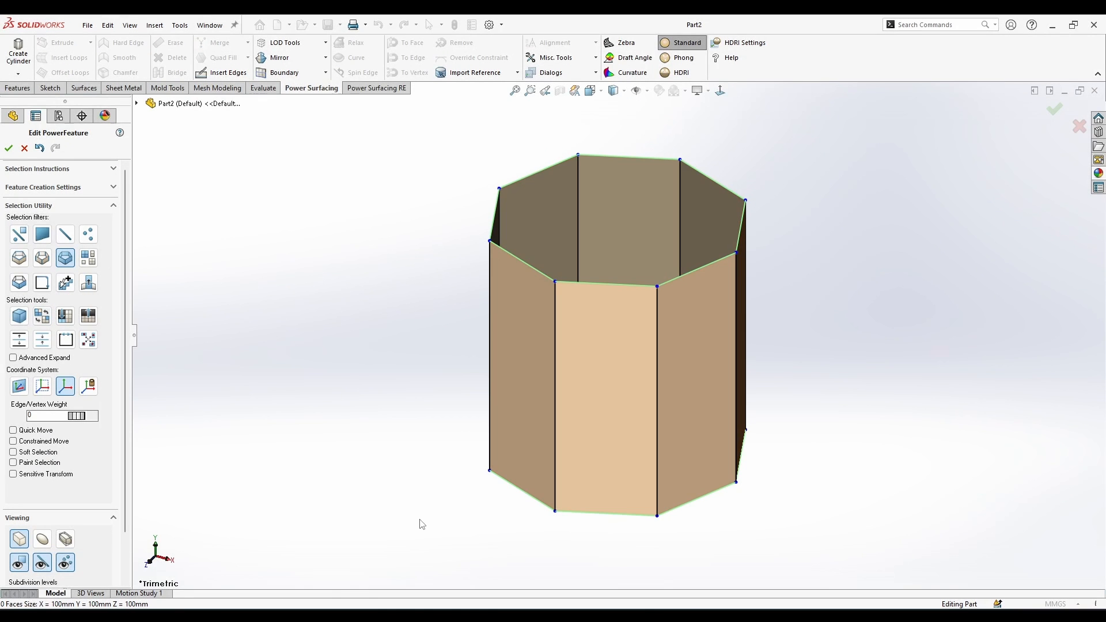
Select all eight side faces of the open cylinder and shorten it to a ring about 46 mm high
{"action": "left_click", "coordinate": [88, 258]}
{"action": "scroll", "coordinate": [596, 306], "scroll_direction": "up", "scroll_amount": 4}
{"action": "left_click", "coordinate": [595, 306]}
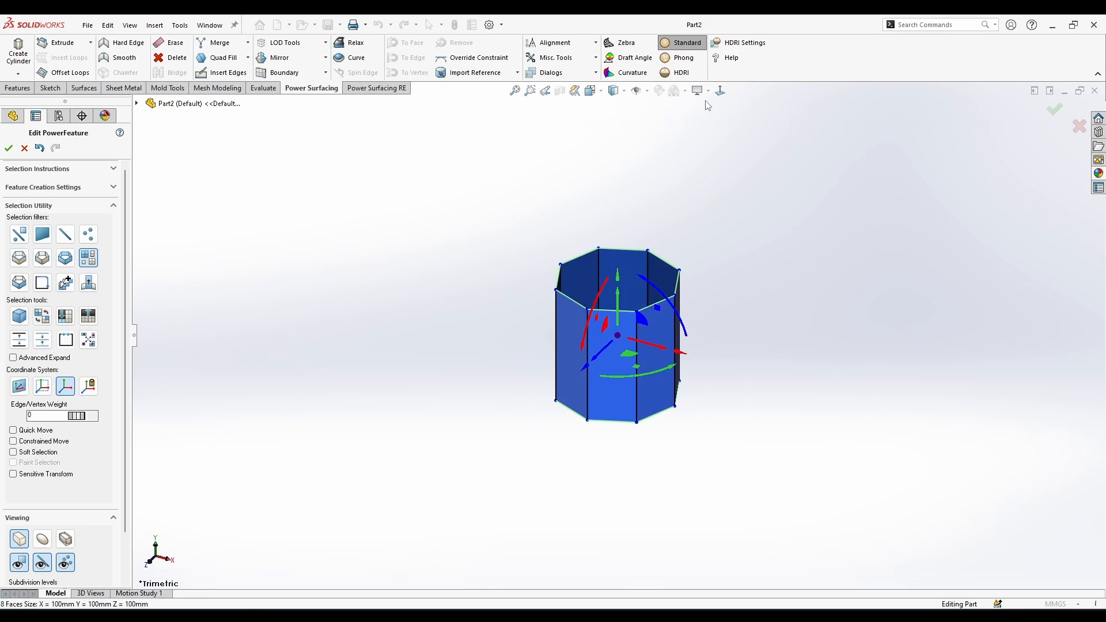
{"action": "left_click", "coordinate": [720, 90]}
{"action": "left_click", "coordinate": [617, 338]}
{"action": "left_click_drag", "start_coordinate": [619, 288], "coordinate": [643, 412]}
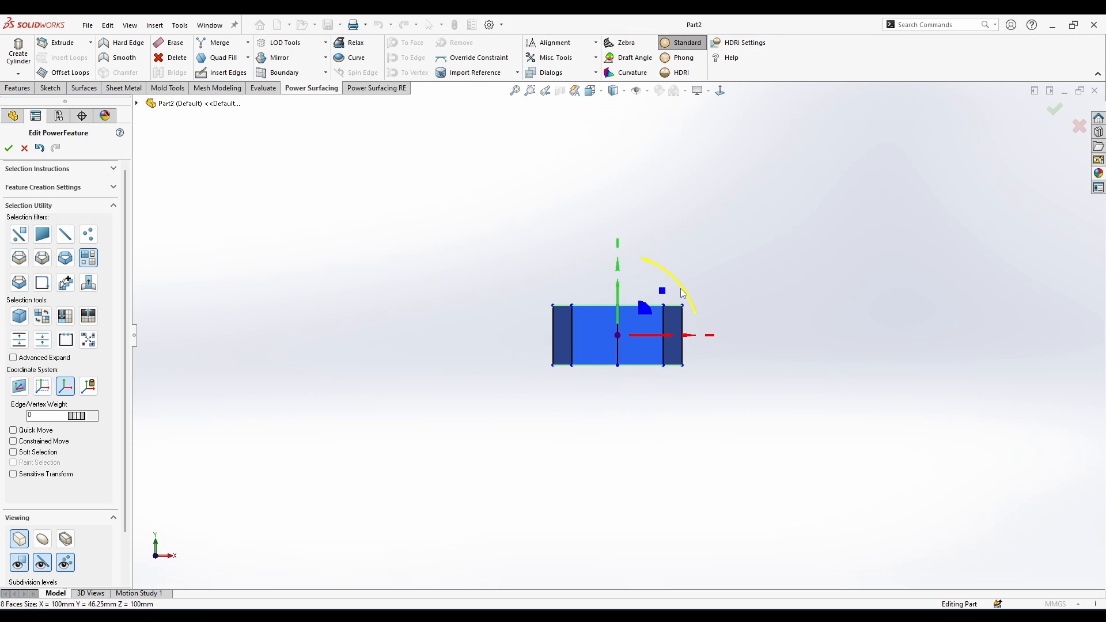
Rotate the short ring onto its side and place a copy of it some distance away along X
{"action": "left_click_drag", "start_coordinate": [683, 294], "coordinate": [684, 423]}
{"action": "left_click", "coordinate": [684, 426]}
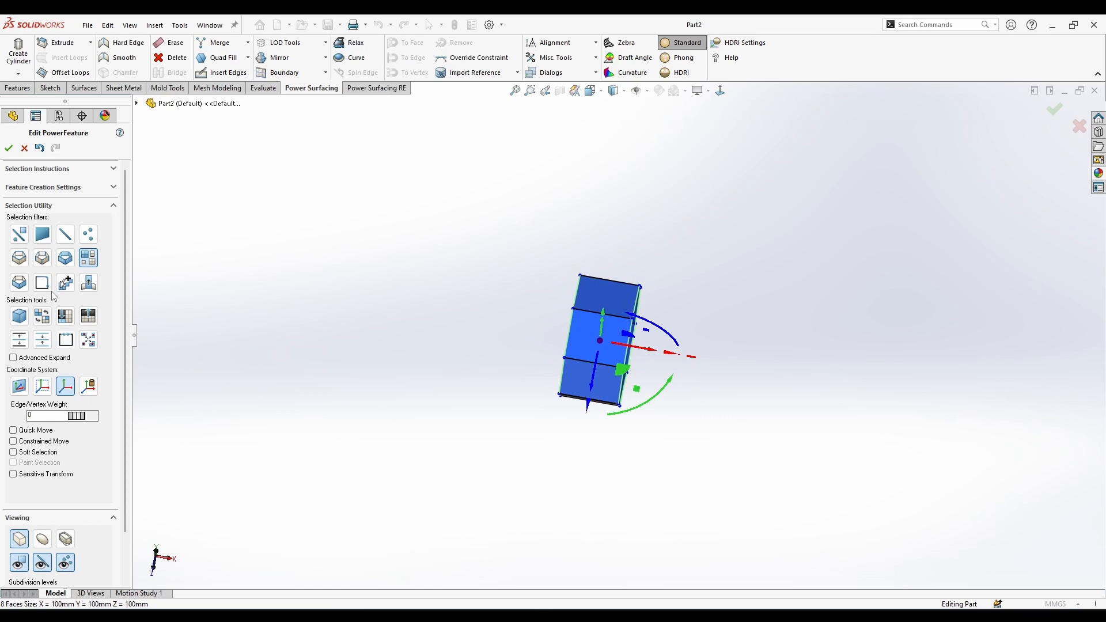
{"action": "left_click_drag", "start_coordinate": [418, 351], "coordinate": [372, 382]}
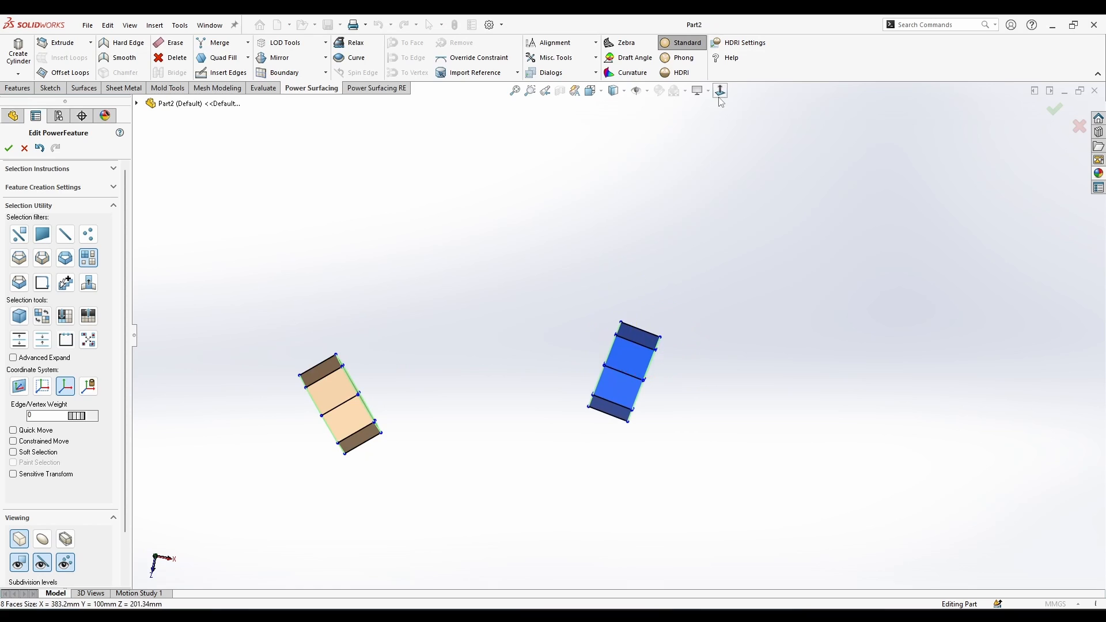
Rotate the two rings individually in the horizontal plane so their openings point along a curved path
{"action": "scroll", "coordinate": [404, 457], "scroll_direction": "down", "scroll_amount": 3}
{"action": "left_click", "coordinate": [404, 458]}
{"action": "left_click_drag", "start_coordinate": [859, 337], "coordinate": [813, 360]}
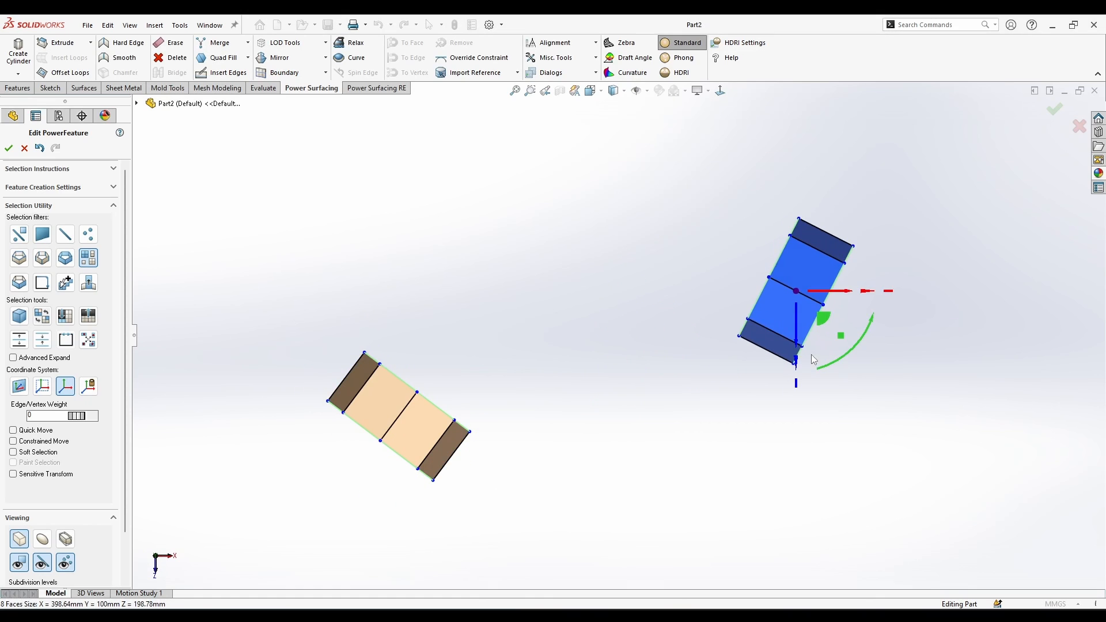
{"action": "key", "text": "Escape"}
Bridge the facing open edge loops of the two rings with a curved, many-segment tube
{"action": "middle_click_drag", "start_coordinate": [697, 324], "coordinate": [645, 253]}
{"action": "right_click", "coordinate": [645, 255]}
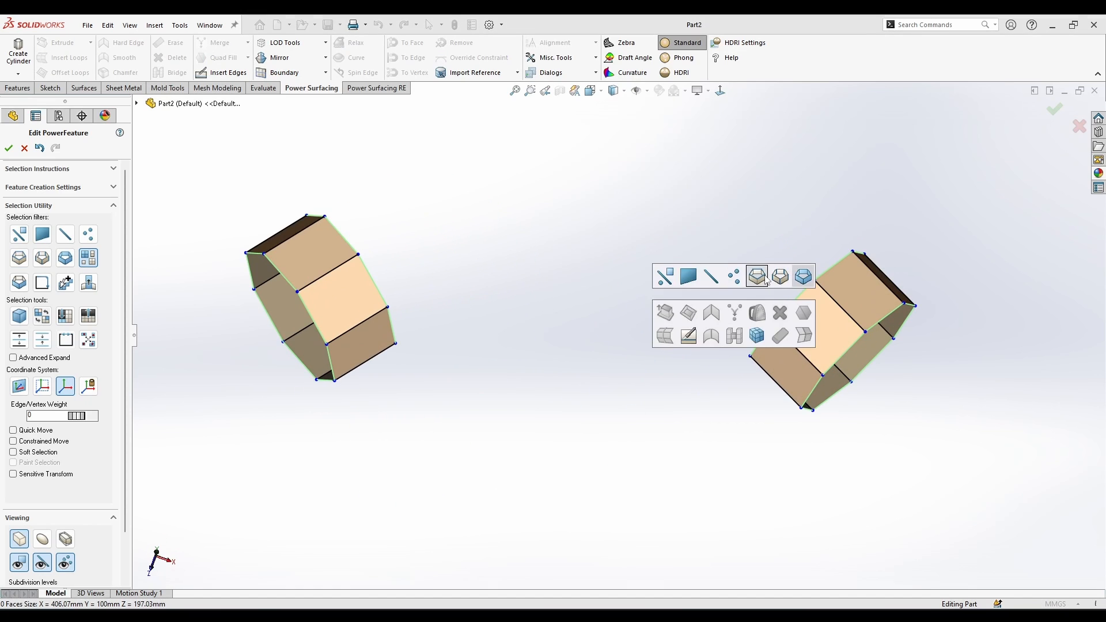
{"action": "left_click", "coordinate": [758, 277]}
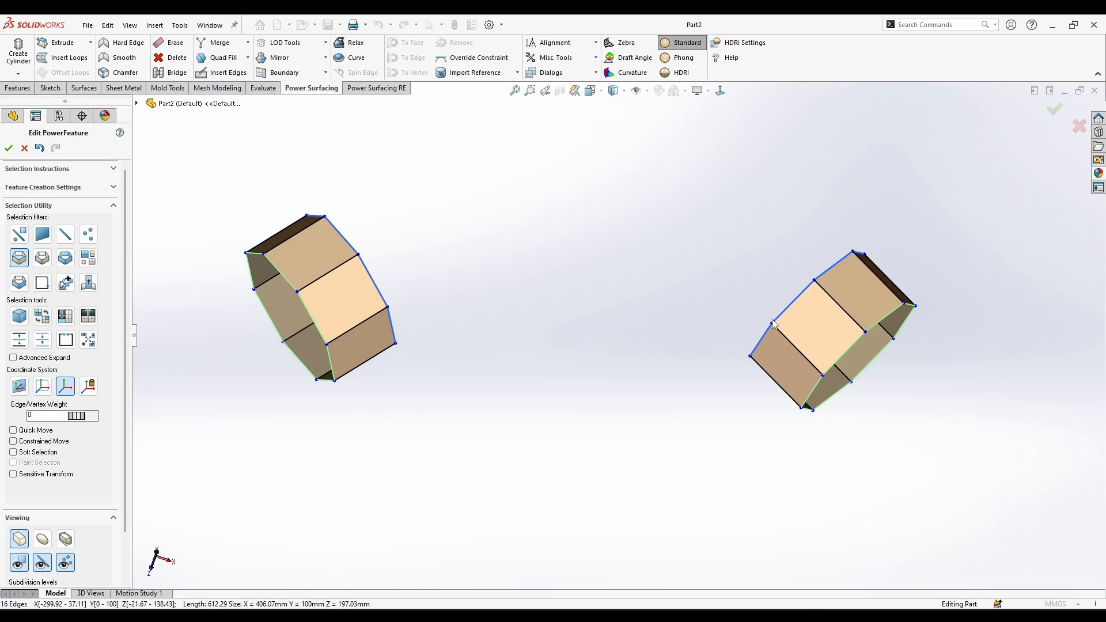
{"action": "left_click", "coordinate": [171, 72]}
{"action": "left_click_drag", "start_coordinate": [77, 186], "coordinate": [624, 301]}
{"action": "key", "text": "Return"}
Insert an edge loop near the open end of each end ring and enlarge these loops into raised collars
{"action": "middle_click_drag", "start_coordinate": [623, 322], "coordinate": [692, 398]}
{"action": "key", "text": "Escape"}
{"action": "right_click", "coordinate": [856, 365]}
{"action": "left_click", "coordinate": [908, 279]}
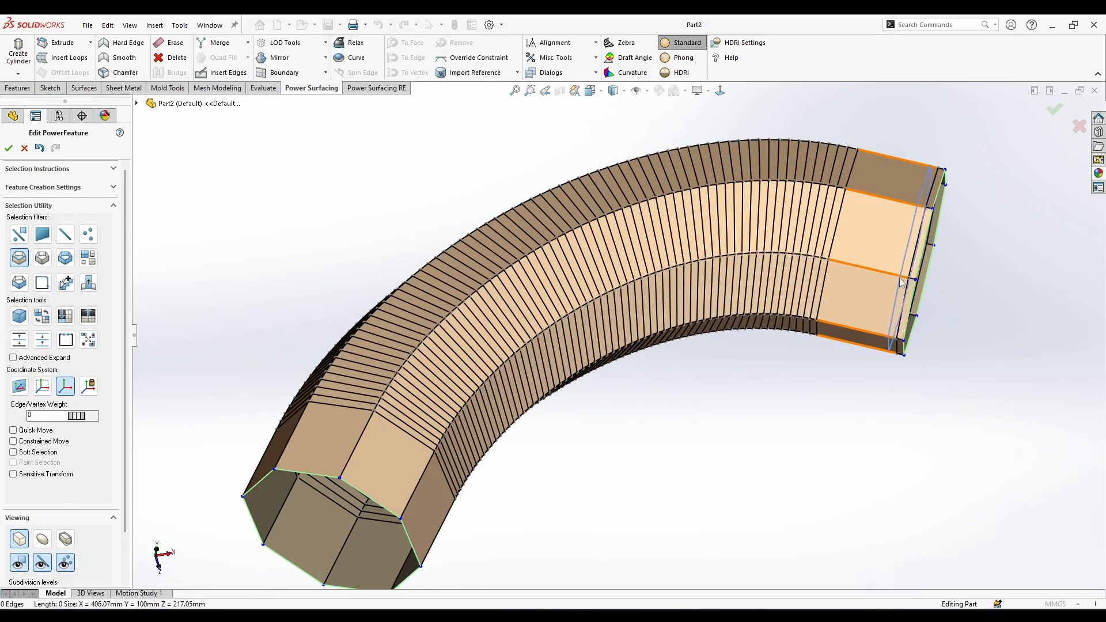
{"action": "left_click_drag", "start_coordinate": [340, 514], "coordinate": [364, 511]}
{"action": "middle_click_drag", "start_coordinate": [720, 415], "coordinate": [645, 409]}
{"action": "scroll", "coordinate": [932, 280], "scroll_direction": "down", "scroll_amount": 1}
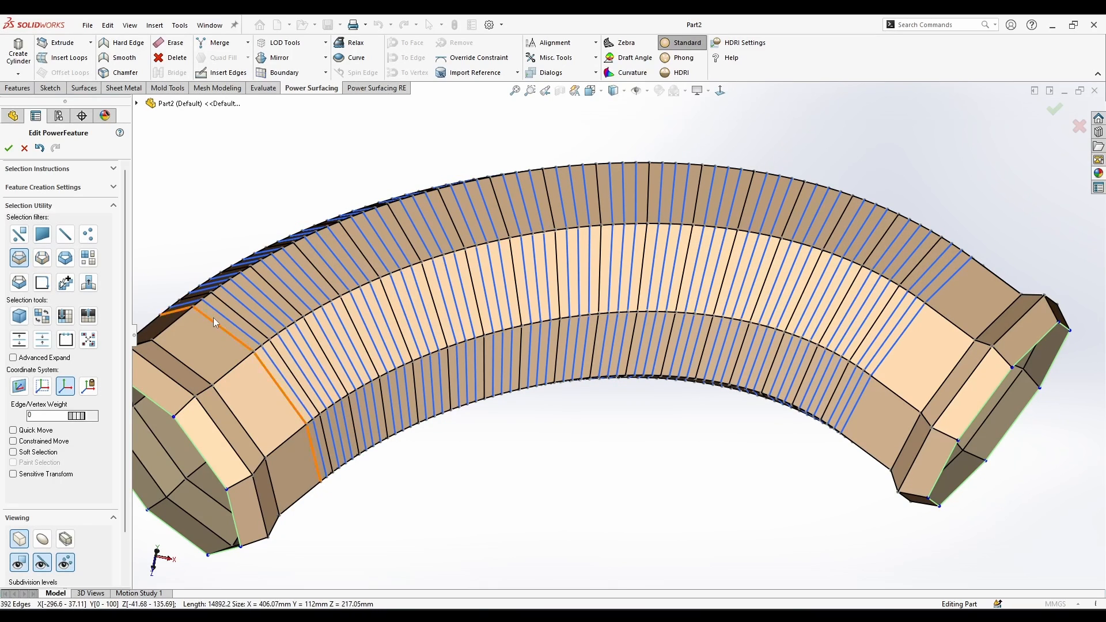
Select alternating edge loops along the bridged tube and scale them to form repeating ribs
{"action": "left_click", "coordinate": [848, 257]}
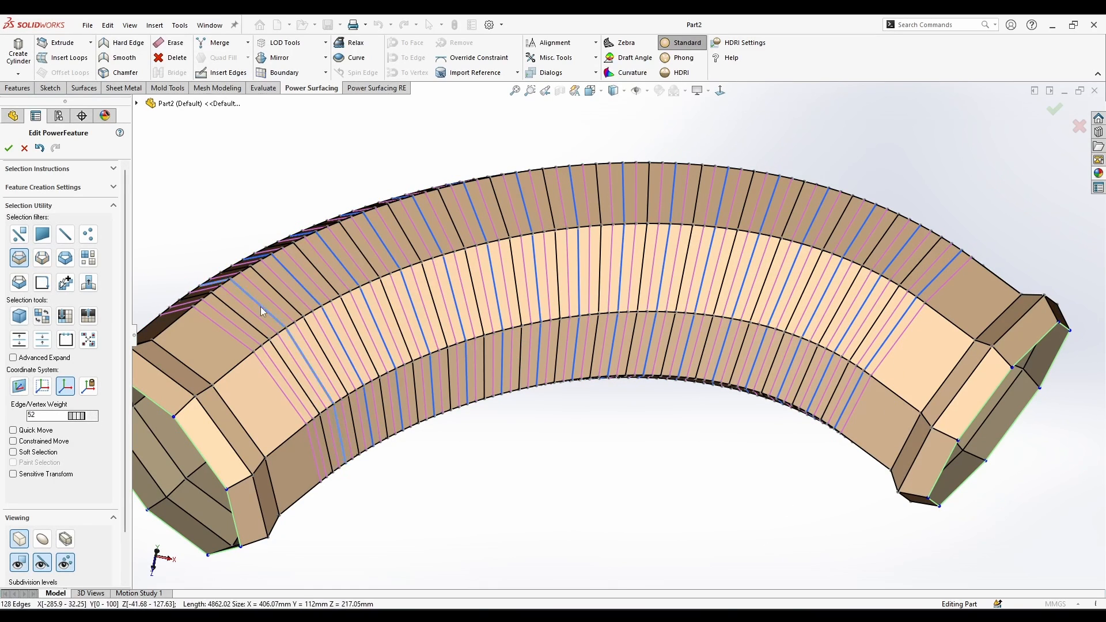
{"action": "left_click", "coordinate": [88, 340]}
{"action": "left_click_drag", "start_coordinate": [588, 305], "coordinate": [632, 346]}
{"action": "middle_click_drag", "start_coordinate": [631, 346], "coordinate": [600, 424]}
Increase the edge weight of the two raised collar loops and switch the model to smooth surface display
{"action": "left_click_drag", "start_coordinate": [76, 416], "coordinate": [83, 416]}
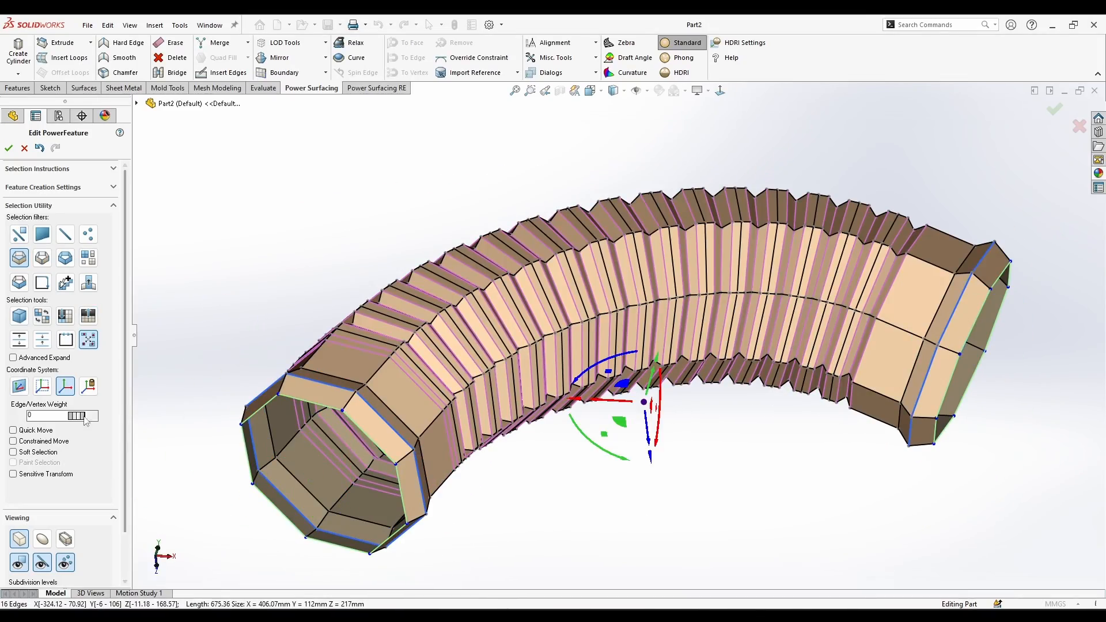
{"action": "left_click", "coordinate": [42, 539]}
{"action": "middle_click_drag", "start_coordinate": [720, 357], "coordinate": [622, 357]}
{"action": "scroll", "coordinate": [622, 277], "scroll_direction": "down", "scroll_amount": 4}
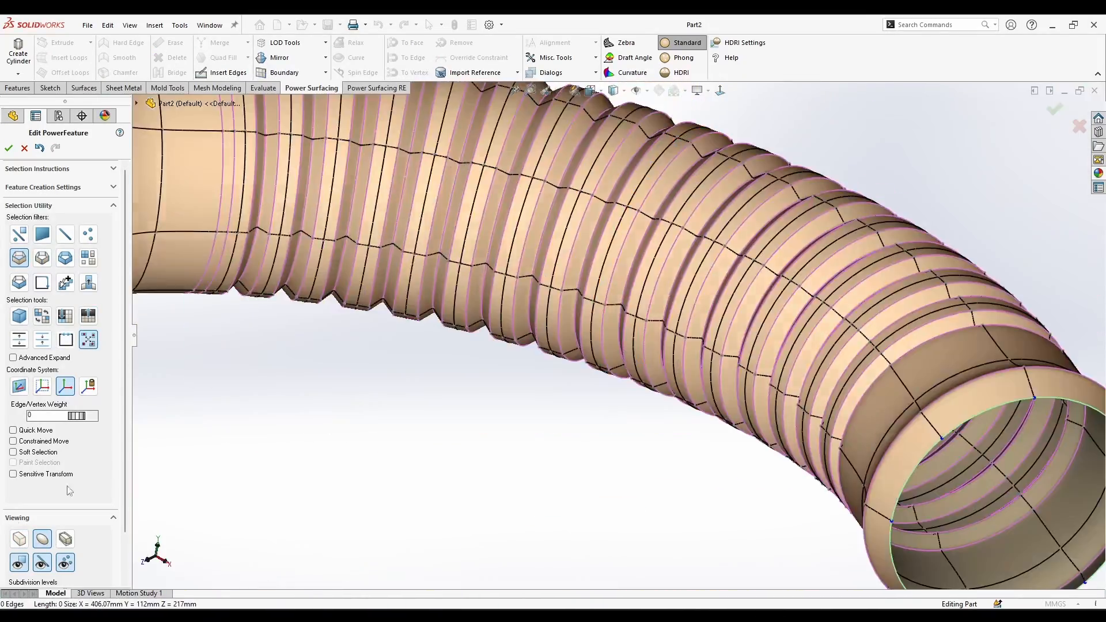
Inspect the smooth ribbed surface with edges and vertices hidden, and restore their display
{"action": "left_click", "coordinate": [65, 562]}
{"action": "left_click", "coordinate": [42, 563]}
{"action": "scroll", "coordinate": [599, 345], "scroll_direction": "up", "scroll_amount": 4}
{"action": "middle_click_drag", "start_coordinate": [599, 534], "coordinate": [492, 271]}
{"action": "scroll", "coordinate": [493, 270], "scroll_direction": "up", "scroll_amount": 3}
{"action": "left_click", "coordinate": [42, 563]}
{"action": "left_click", "coordinate": [65, 563]}
Select the middle edge loop of each rib along the whole tube and scale these loops outward into pronounced crests
{"action": "double_click", "coordinate": [374, 333]}
{"action": "double_click", "coordinate": [409, 323], "text": "ctrl"}
{"action": "double_click", "coordinate": [449, 316], "text": "ctrl"}
{"action": "double_click", "coordinate": [487, 302], "text": "ctrl"}
{"action": "double_click", "coordinate": [530, 267], "text": "ctrl"}
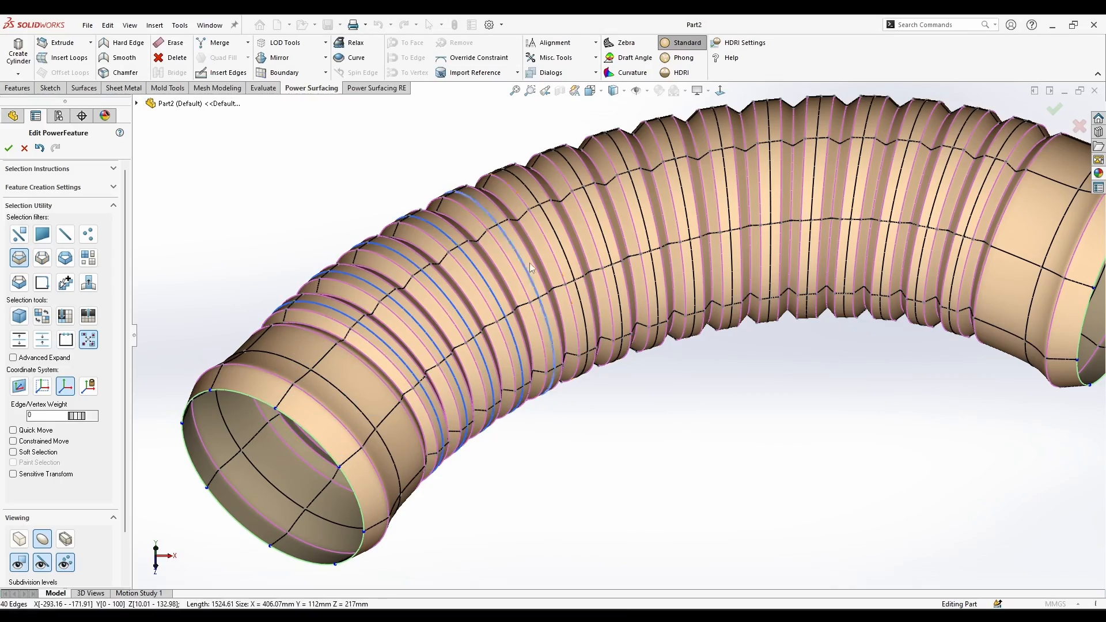
{"action": "left_click", "coordinate": [852, 180], "text": "ctrl"}
{"action": "left_click", "coordinate": [897, 190], "text": "ctrl"}
{"action": "left_click", "coordinate": [940, 192], "text": "ctrl"}
{"action": "middle_click_drag", "start_coordinate": [984, 196], "coordinate": [922, 230]}
{"action": "left_click_drag", "start_coordinate": [668, 282], "coordinate": [673, 258]}
{"action": "scroll", "coordinate": [901, 327], "scroll_direction": "down", "scroll_amount": 3}
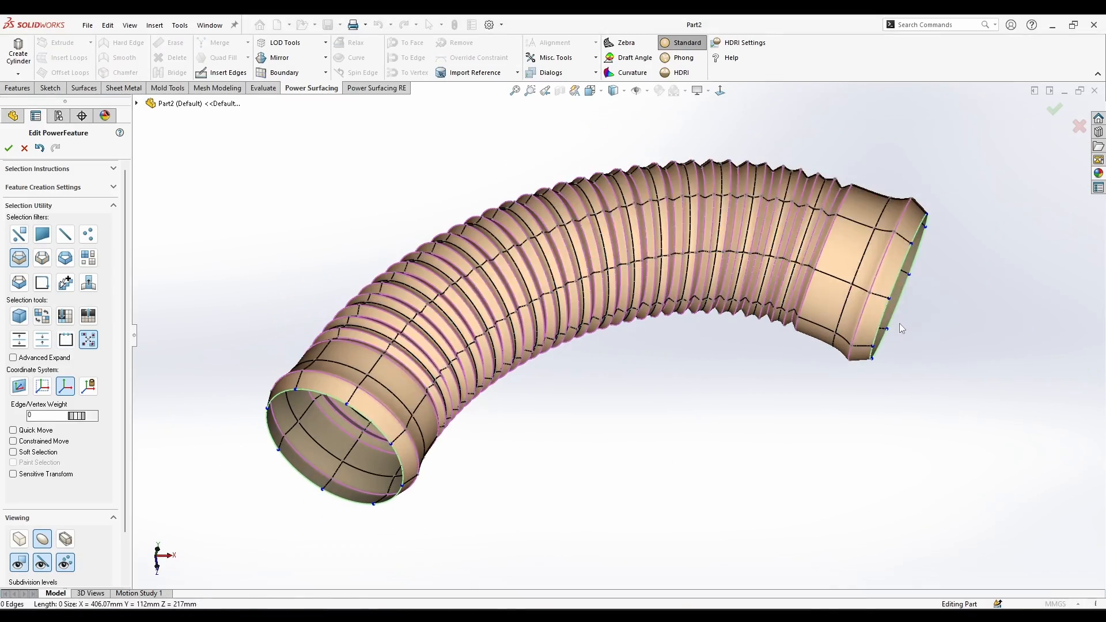
Select all faces of both end collars and move them about 9.72 mm with soft selection set to 2
{"action": "left_click", "coordinate": [65, 258]}
{"action": "left_click", "coordinate": [346, 376]}
{"action": "left_click", "coordinate": [355, 401]}
{"action": "left_click", "coordinate": [899, 270], "text": "ctrl"}
{"action": "left_click_drag", "start_coordinate": [620, 314], "coordinate": [606, 292]}
{"action": "left_click", "coordinate": [19, 340]}
{"action": "left_click", "coordinate": [19, 340]}
{"action": "middle_click_drag", "start_coordinate": [639, 380], "coordinate": [662, 368]}
{"action": "left_click", "coordinate": [13, 452]}
{"action": "left_click_drag", "start_coordinate": [611, 346], "coordinate": [609, 341]}
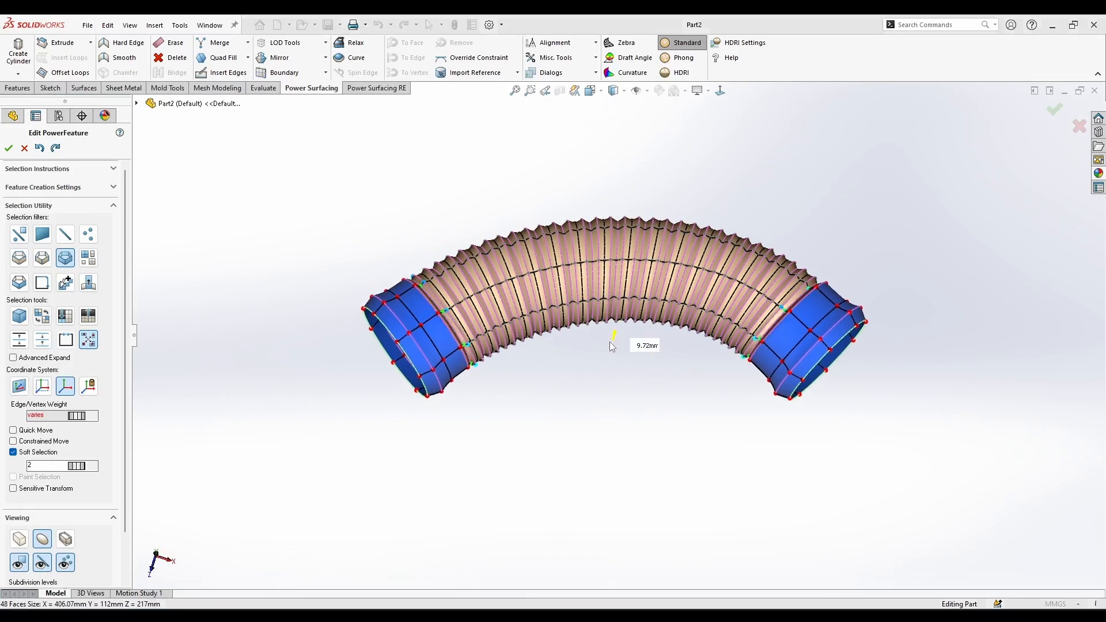
Adjust the two end collars individually with soft selection so they blend into the ribbed section
{"action": "scroll", "coordinate": [812, 320], "scroll_direction": "down", "scroll_amount": 3}
{"action": "left_click", "coordinate": [806, 331]}
{"action": "left_click_drag", "start_coordinate": [795, 355], "coordinate": [809, 368]}
{"action": "scroll", "coordinate": [806, 345], "scroll_direction": "up", "scroll_amount": 3}
{"action": "left_click", "coordinate": [359, 348]}
{"action": "left_click_drag", "start_coordinate": [364, 352], "coordinate": [352, 321]}
{"action": "left_click", "coordinate": [576, 380]}
Select the outermost face loop of each end collar in turn, and accept the edited Power Surfacing feature
{"action": "scroll", "coordinate": [605, 357], "scroll_direction": "up", "scroll_amount": 3}
{"action": "middle_click_drag", "start_coordinate": [605, 369], "coordinate": [685, 368]}
{"action": "scroll", "coordinate": [749, 357], "scroll_direction": "down", "scroll_amount": 3}
{"action": "left_click", "coordinate": [849, 370]}
{"action": "scroll", "coordinate": [692, 357], "scroll_direction": "up", "scroll_amount": 3}
{"action": "left_click", "coordinate": [286, 386]}
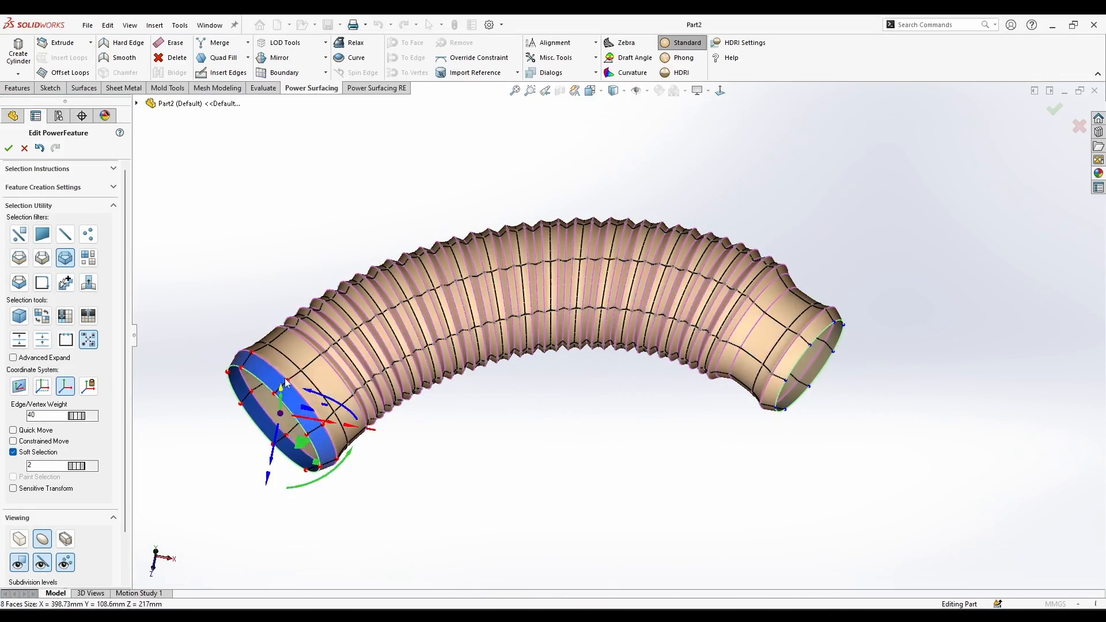
{"action": "left_click", "coordinate": [525, 482]}
{"action": "middle_click_drag", "start_coordinate": [524, 482], "coordinate": [553, 449]}
{"action": "scroll", "coordinate": [493, 400], "scroll_direction": "down", "scroll_amount": 3}
{"action": "scroll", "coordinate": [553, 450], "scroll_direction": "up", "scroll_amount": 3}
{"action": "left_click", "coordinate": [1055, 108]}
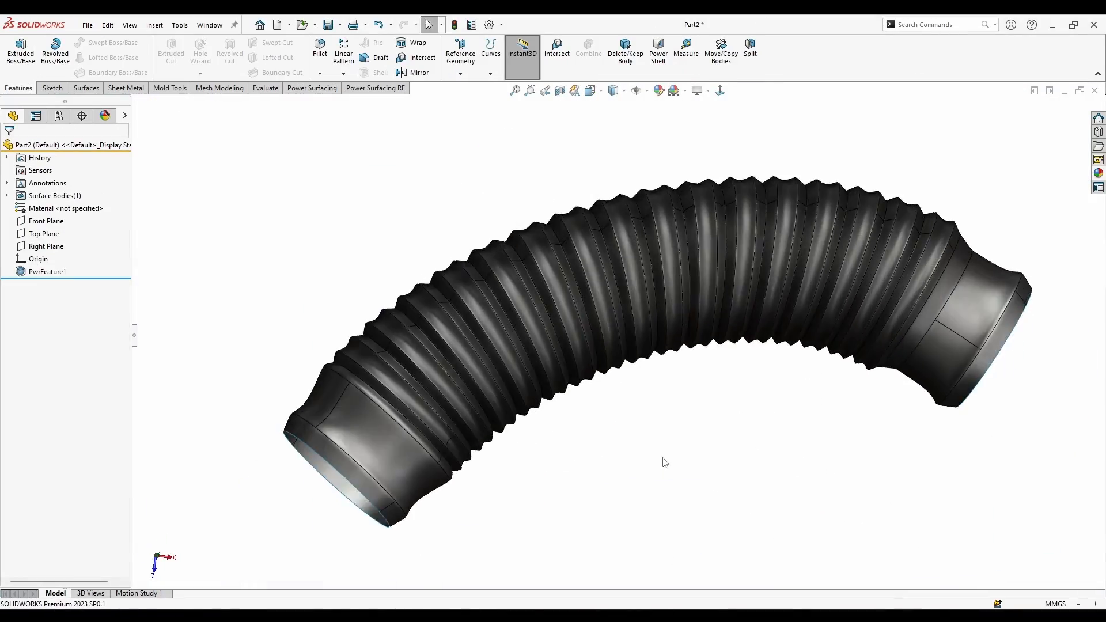
Thicken the pipe surface into a solid with PowerThicken and hide the original surface body
{"action": "middle_click_drag", "start_coordinate": [665, 462], "coordinate": [651, 369]}
{"action": "left_click", "coordinate": [470, 464]}
{"action": "left_click", "coordinate": [179, 25]}
{"action": "mouse_move", "coordinate": [212, 54]}
{"action": "mouse_move", "coordinate": [230, 82]}
{"action": "left_click", "coordinate": [369, 95]}
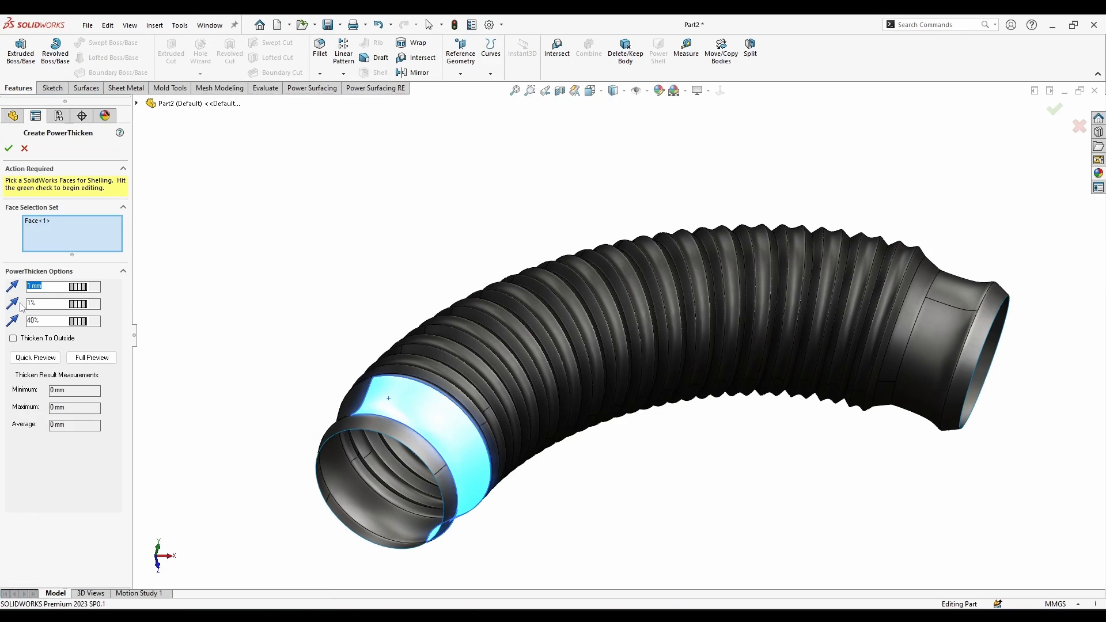
{"action": "key", "text": "Return"}
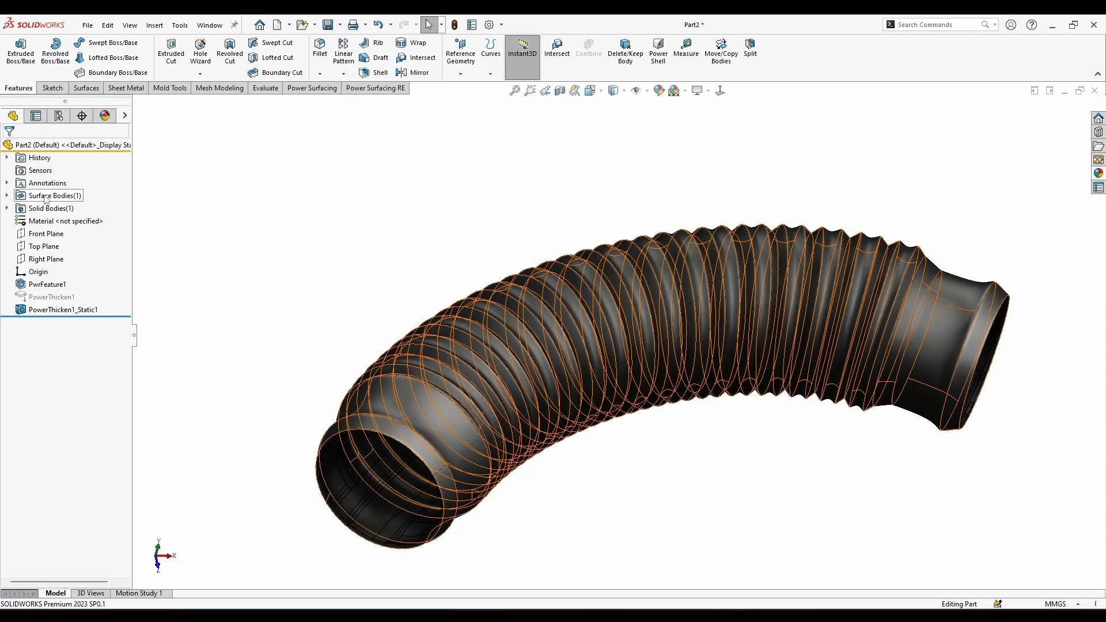
{"action": "right_click", "coordinate": [54, 196]}
{"action": "left_click", "coordinate": [43, 173]}
Examine the pipe's wall in a section view on the Front Plane offset by 12 mm, and close the section
{"action": "left_click", "coordinate": [559, 90]}
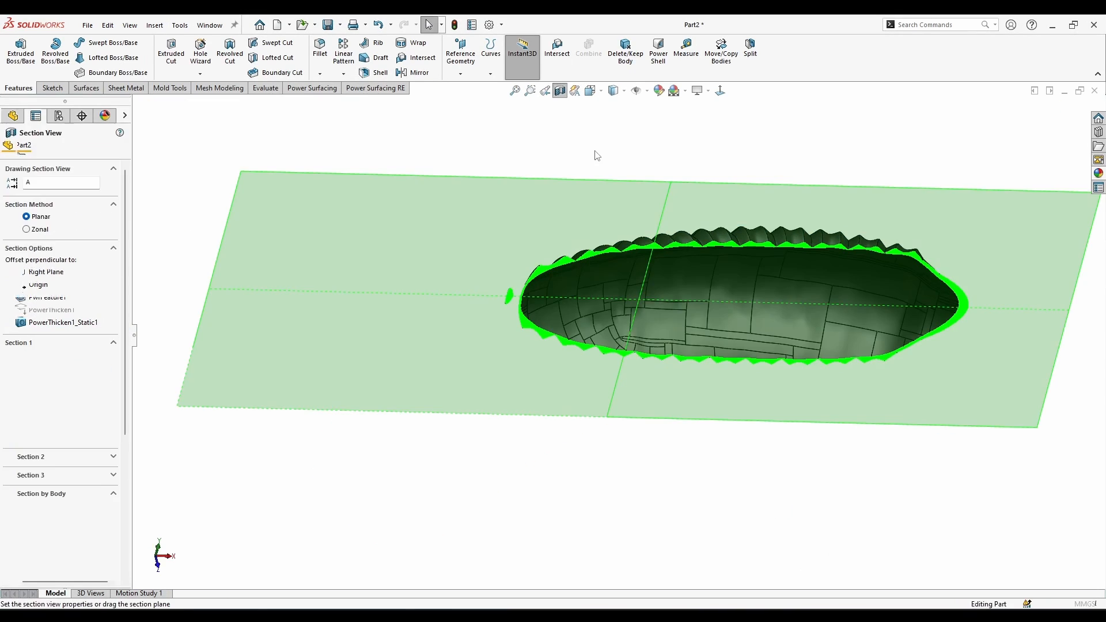
{"action": "mouse_move", "coordinate": [654, 364]}
{"action": "left_mouse_down"}
{"action": "mouse_move", "coordinate": [668, 493]}
{"action": "mouse_move", "coordinate": [647, 334]}
{"action": "mouse_move", "coordinate": [643, 431]}
{"action": "mouse_move", "coordinate": [655, 384]}
{"action": "left_mouse_up"}
{"action": "scroll", "coordinate": [655, 384], "scroll_direction": "down", "scroll_amount": 10}
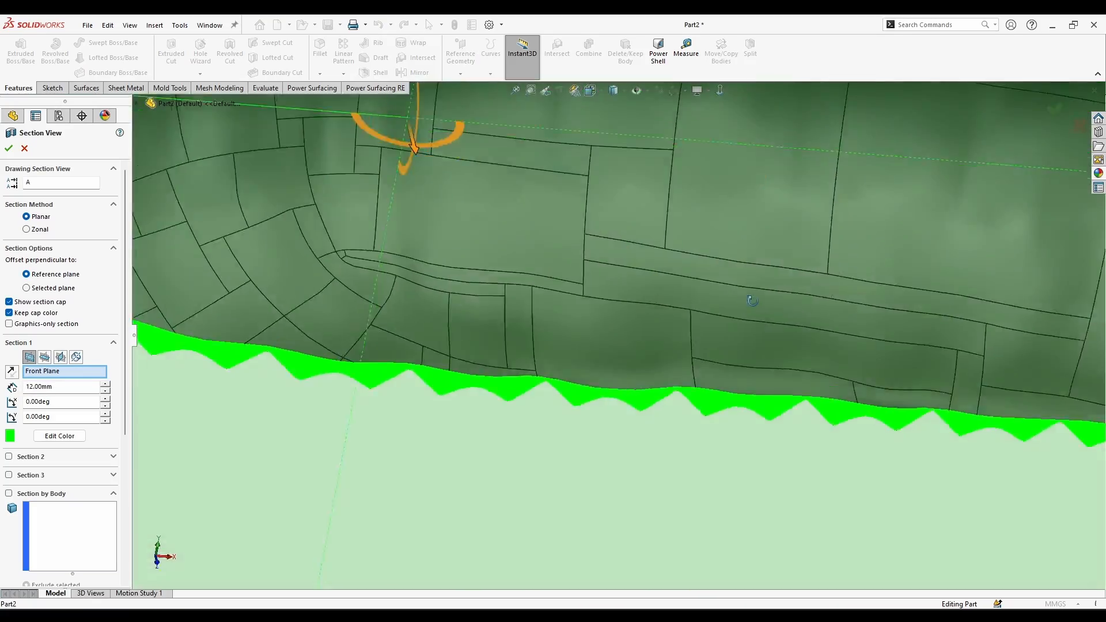
{"action": "middle_click_drag", "start_coordinate": [647, 240], "coordinate": [792, 352]}
{"action": "scroll", "coordinate": [770, 259], "scroll_direction": "up", "scroll_amount": 4}
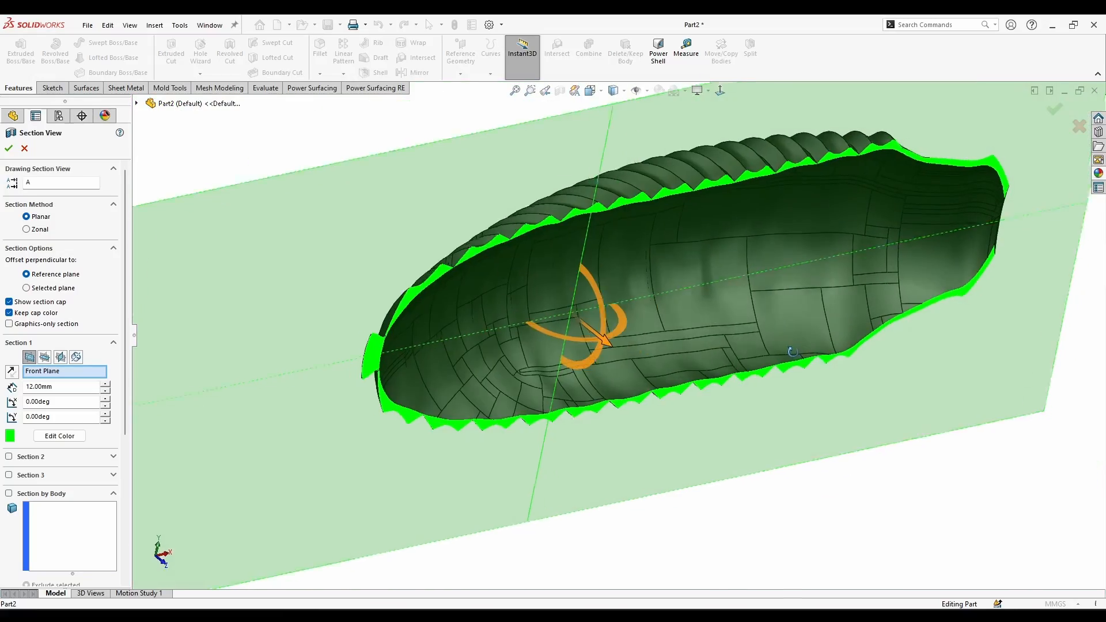
{"action": "mouse_move", "coordinate": [607, 353]}
{"action": "middle_mouse_down"}
{"action": "mouse_move", "coordinate": [616, 334]}
{"action": "mouse_move", "coordinate": [605, 346]}
{"action": "middle_mouse_up"}
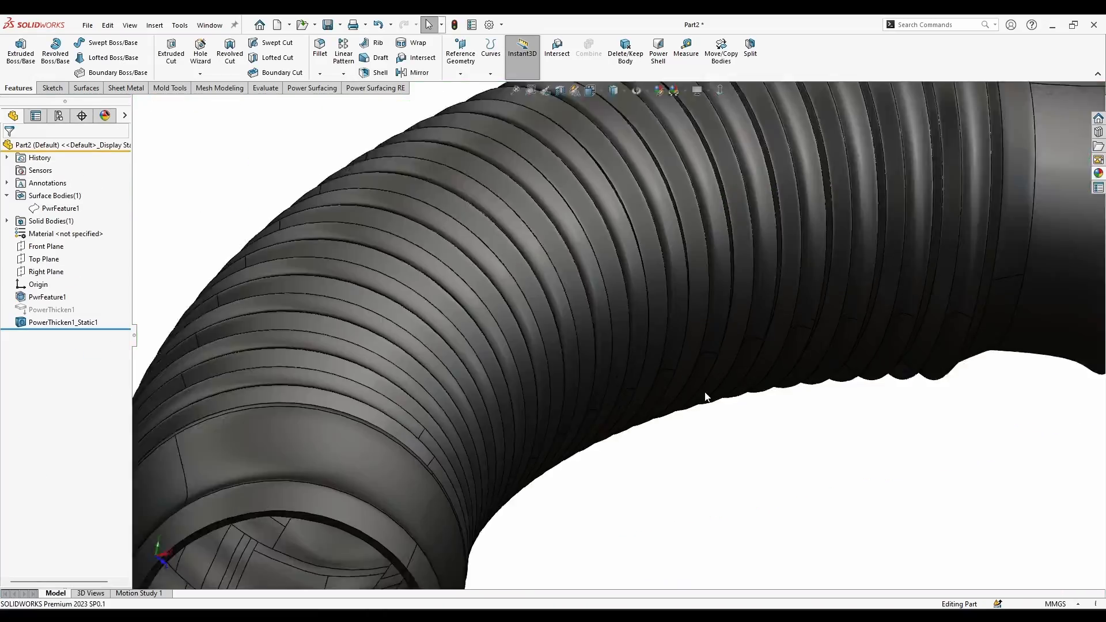
{"action": "middle_click_drag", "start_coordinate": [720, 346], "coordinate": [733, 341]}
{"action": "scroll", "coordinate": [613, 457], "scroll_direction": "up", "scroll_amount": 8}
{"action": "middle_click_drag", "start_coordinate": [613, 457], "coordinate": [758, 443]}
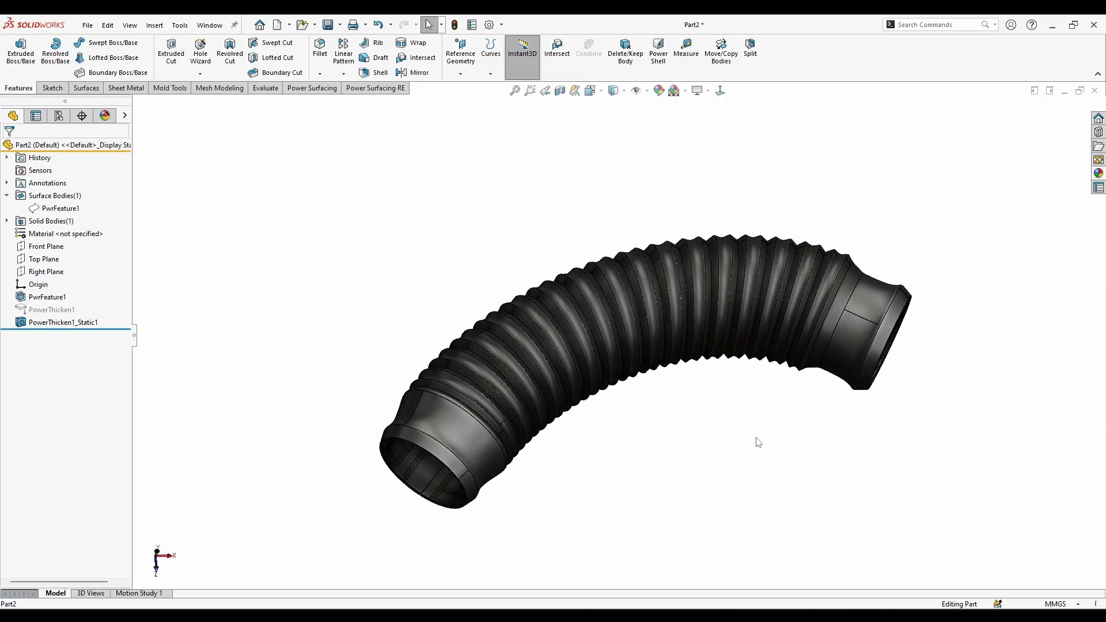
Cut the sketched slot and circular hole through the two end collars using Through All - Both
{"action": "middle_click_drag", "start_coordinate": [692, 462], "coordinate": [675, 369]}
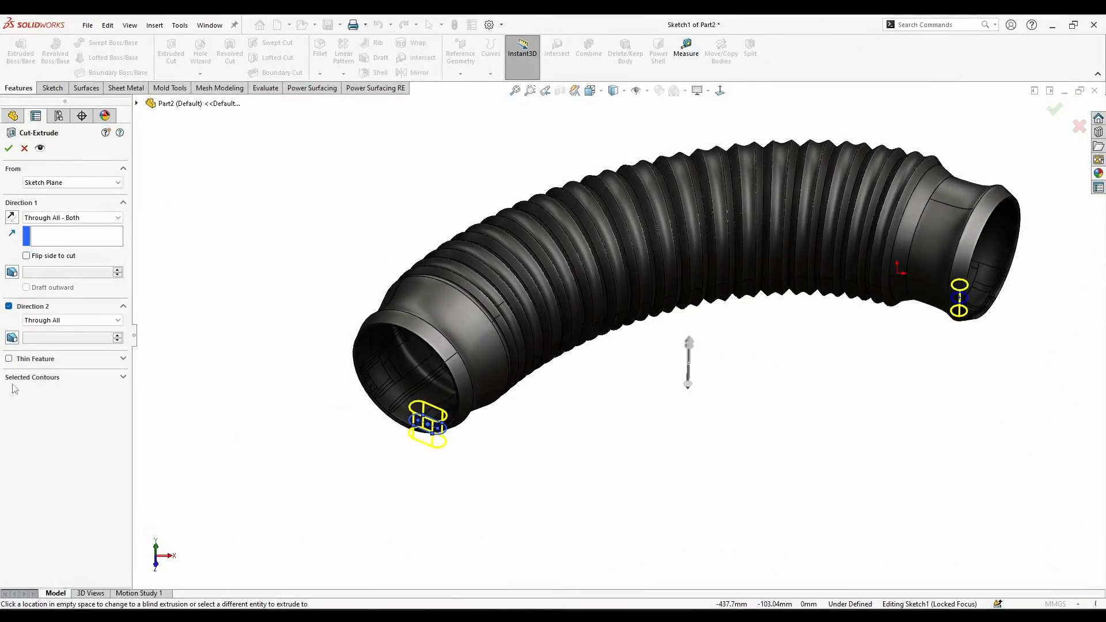
{"action": "left_click", "coordinate": [8, 148]}
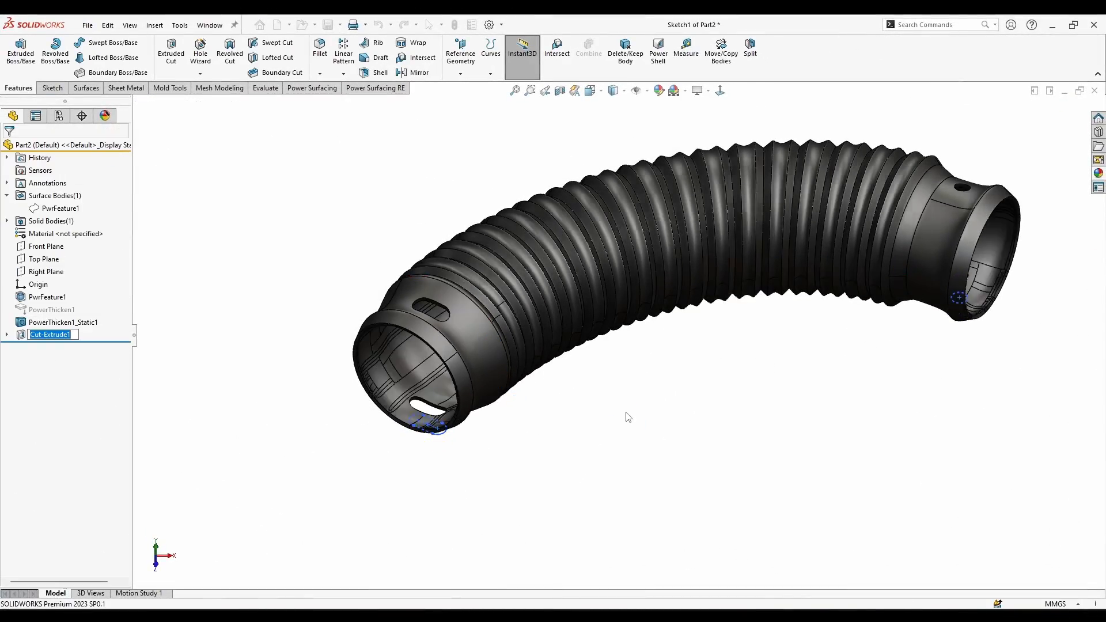
{"action": "mouse_move", "coordinate": [628, 417]}
{"action": "middle_mouse_down"}
{"action": "mouse_move", "coordinate": [725, 390]}
{"action": "mouse_move", "coordinate": [711, 563]}
{"action": "mouse_move", "coordinate": [785, 343]}
{"action": "mouse_move", "coordinate": [521, 469]}
{"action": "mouse_move", "coordinate": [578, 316]}
{"action": "mouse_move", "coordinate": [537, 422]}
{"action": "middle_mouse_up"}
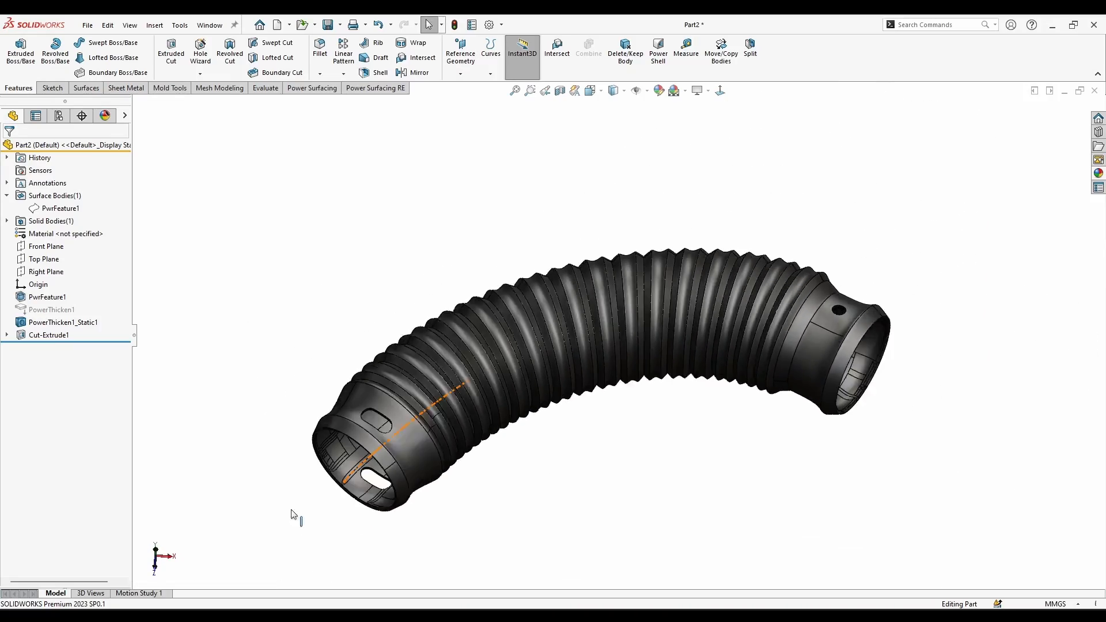
Turn on perspective and shadows for the display of the finished pipe, and view it from several angles
{"action": "scroll", "coordinate": [294, 514], "scroll_direction": "down", "scroll_amount": 1}
{"action": "middle_click_drag", "start_coordinate": [743, 372], "coordinate": [741, 397]}
{"action": "scroll", "coordinate": [741, 397], "scroll_direction": "down", "scroll_amount": 1}
{"action": "left_click", "coordinate": [697, 91]}
{"action": "left_click", "coordinate": [728, 147]}
{"action": "left_click", "coordinate": [697, 91]}
{"action": "left_click", "coordinate": [743, 120]}
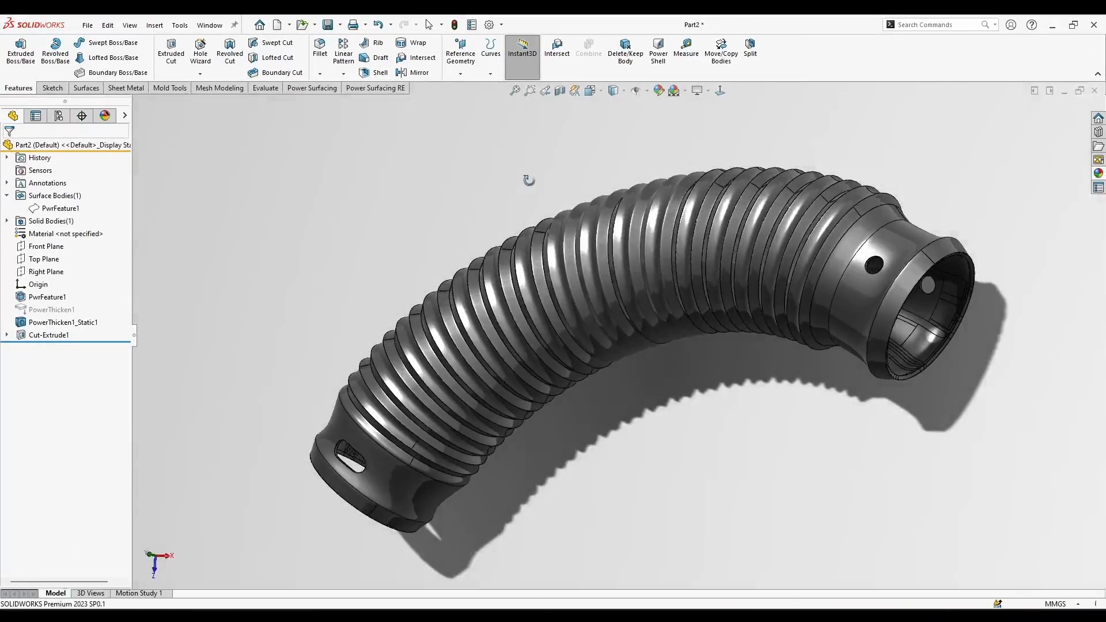
{"action": "middle_click_drag", "start_coordinate": [527, 181], "coordinate": [1062, 174]}
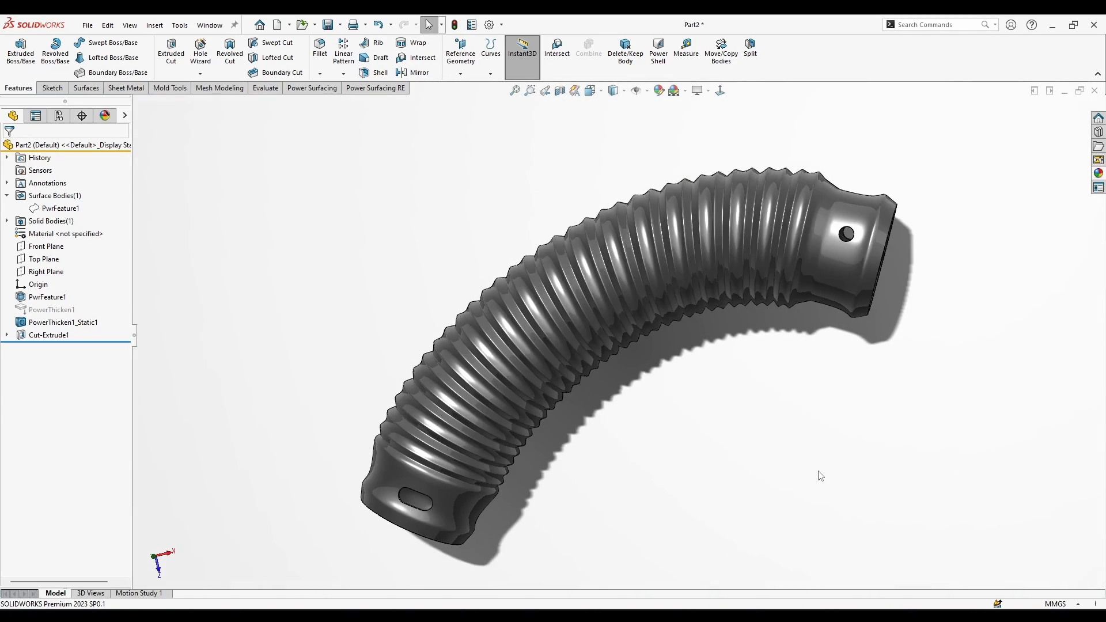